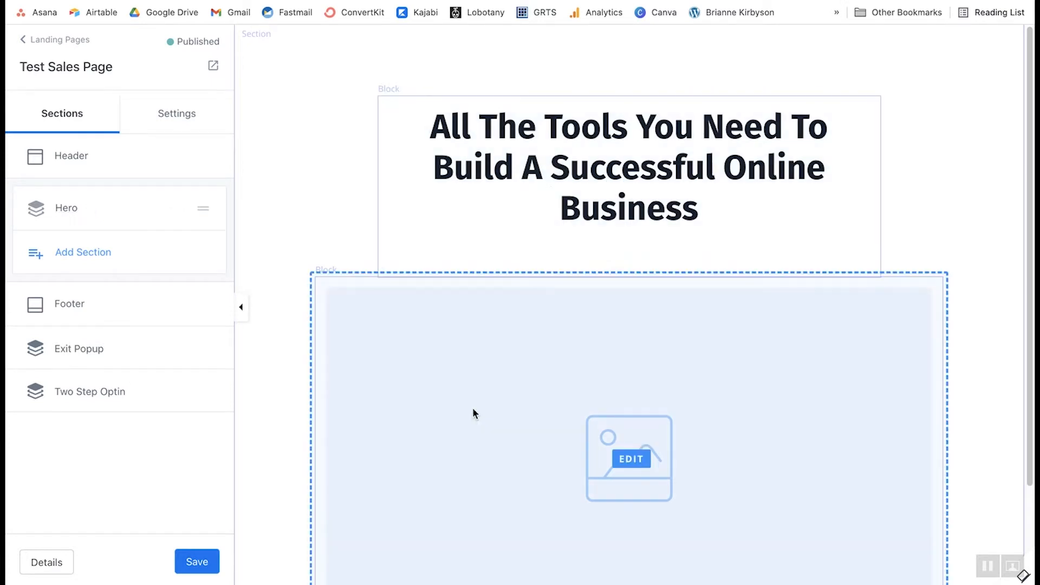
Start adding a section below the hero and preview the Text, 2 Column Text, Call to Action and 3 Feature Cards layouts.
scroll(472, 409, "down", 3)
scroll(472, 404, "up", 1)
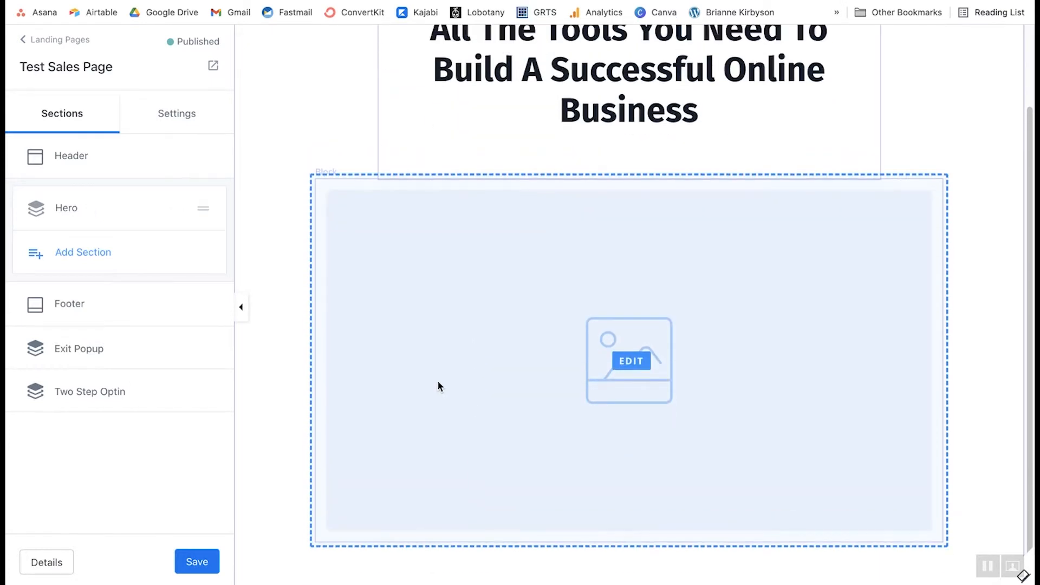
left_click(86, 260)
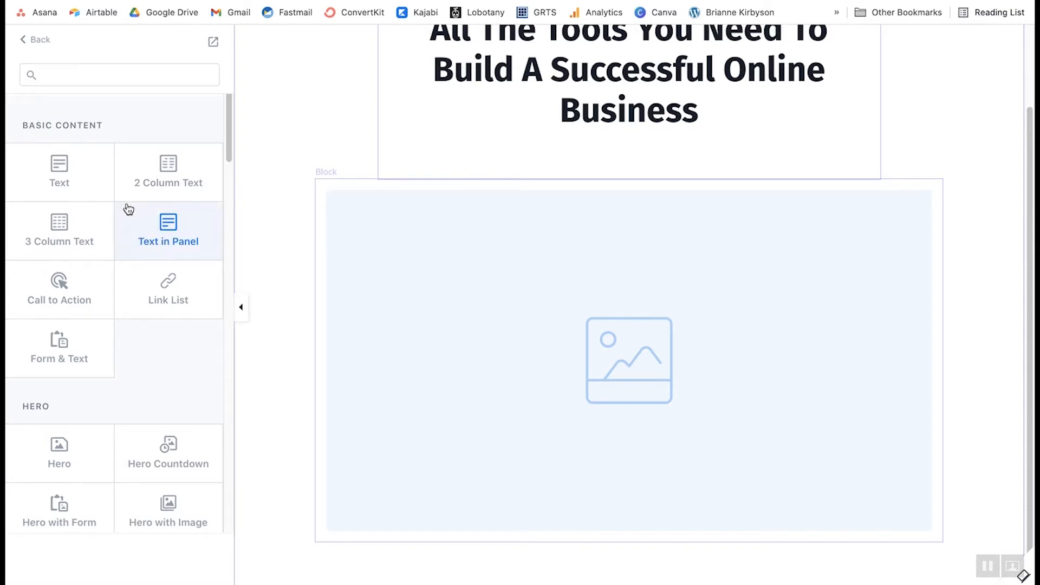
left_click(81, 187)
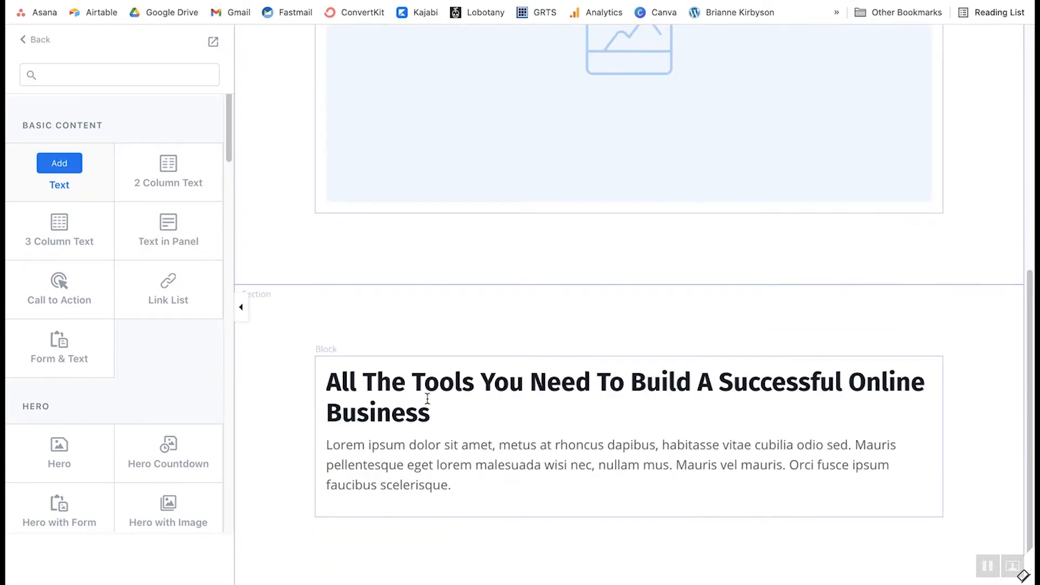
left_click(167, 187)
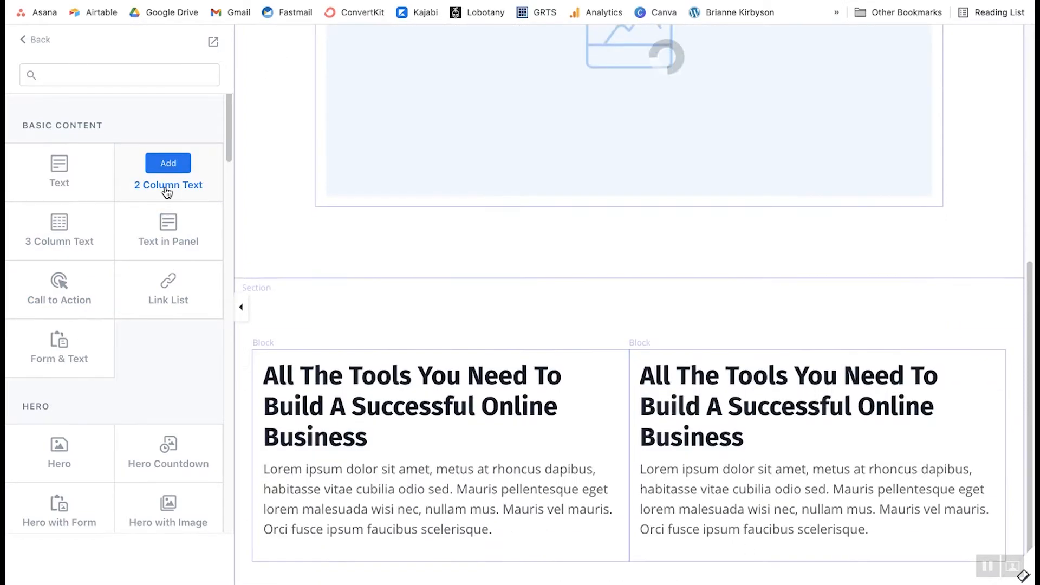
left_click(74, 301)
scroll(118, 325, "down", 6)
left_click(83, 357)
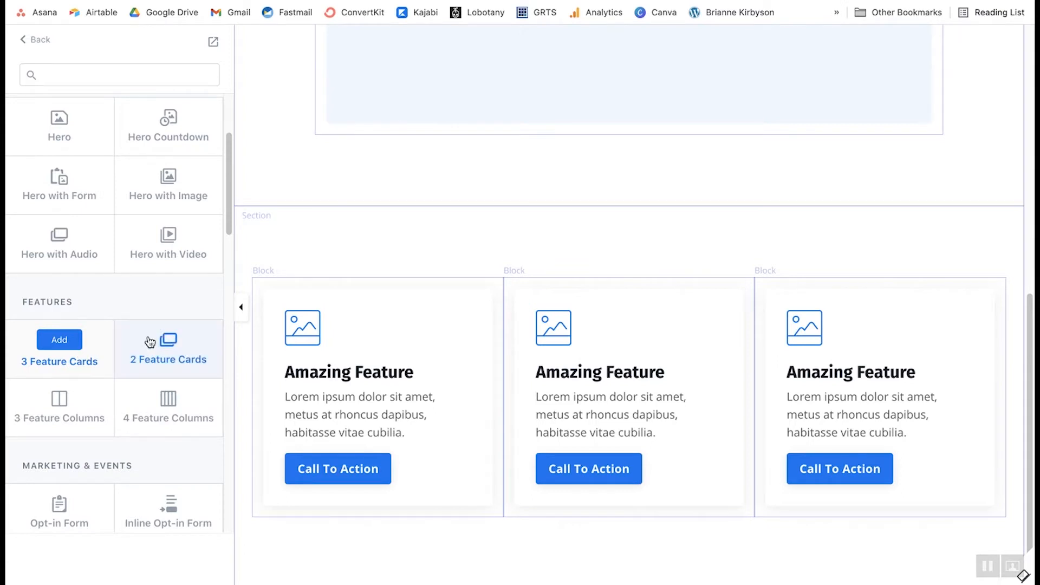
Preview the Opt-in Form, Image and Video sections and look through the remaining section types down to the custom ones.
scroll(147, 338, "down", 1)
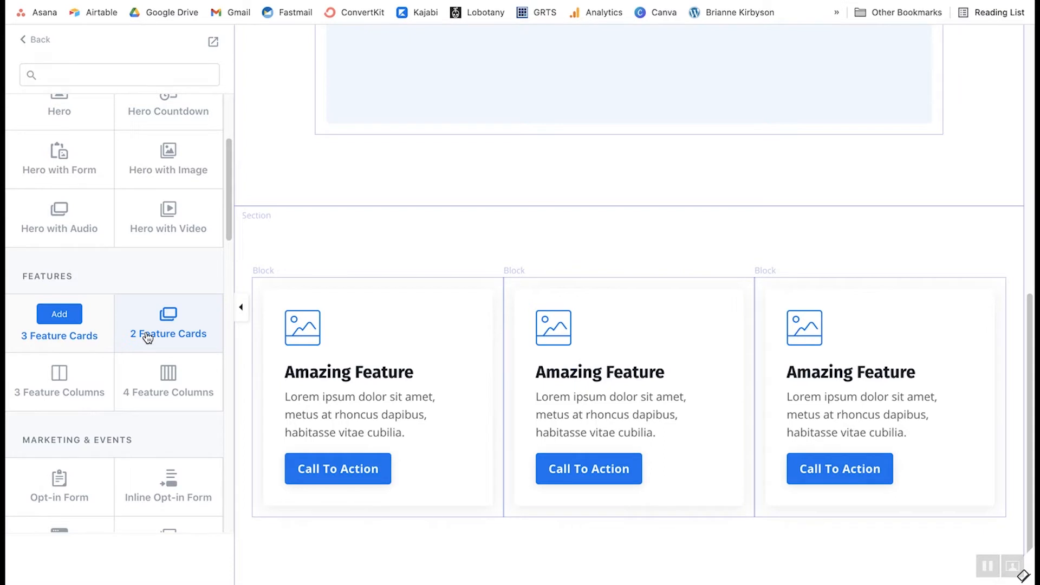
scroll(162, 244, "down", 3)
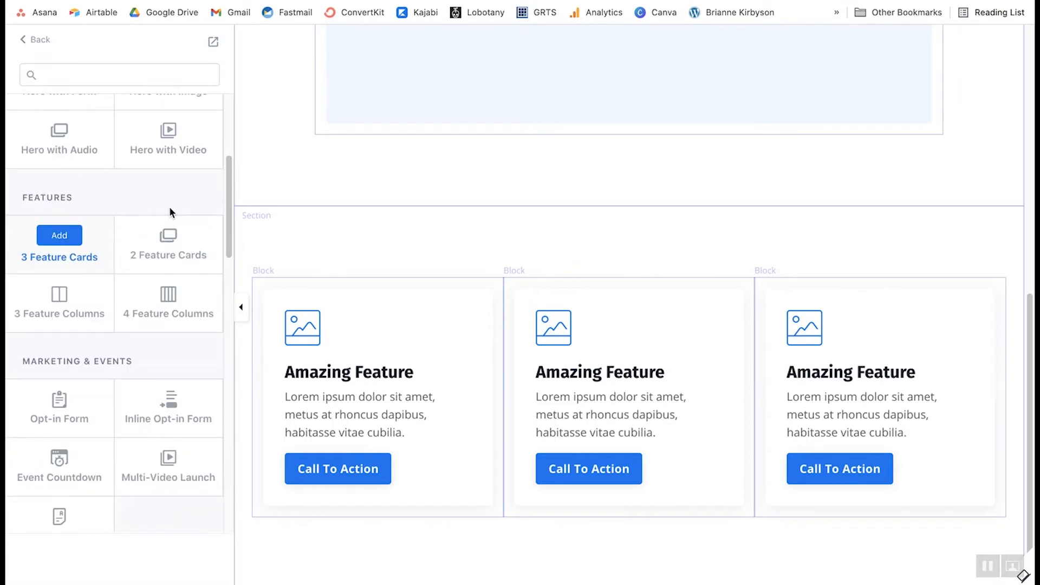
scroll(167, 223, "down", 4)
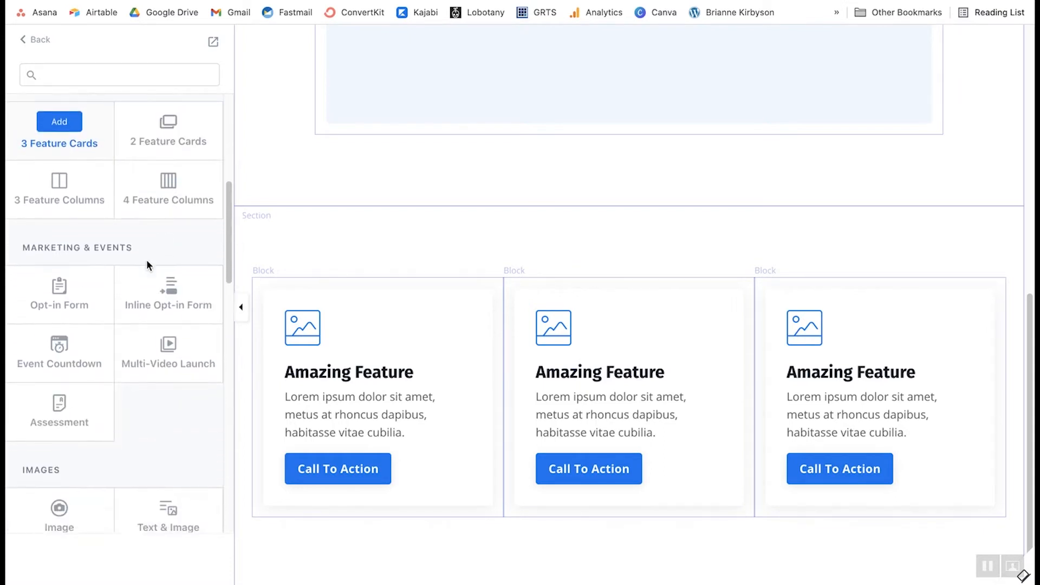
left_click(95, 312)
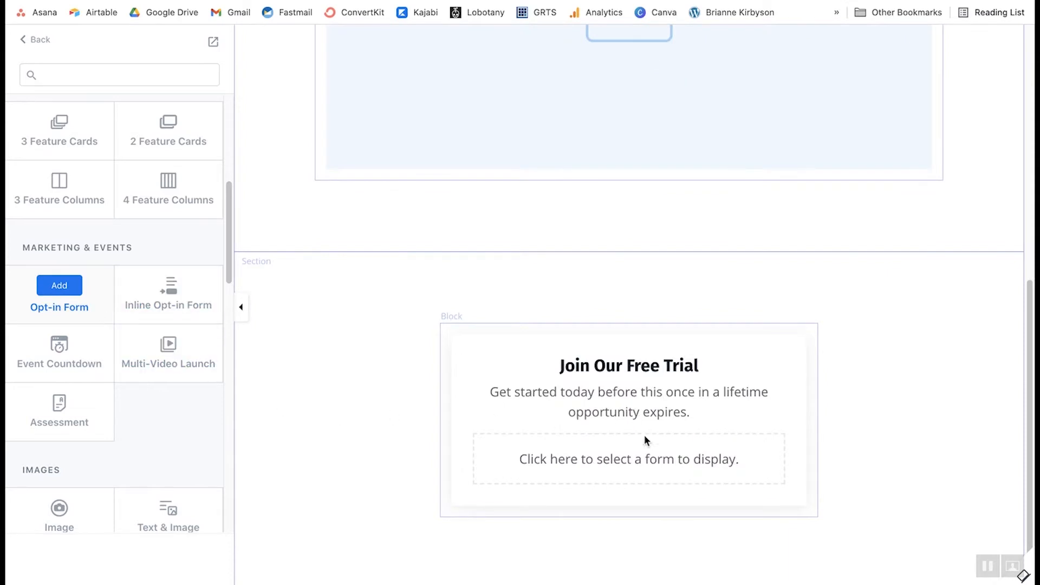
scroll(77, 373, "down", 5)
left_click(70, 381)
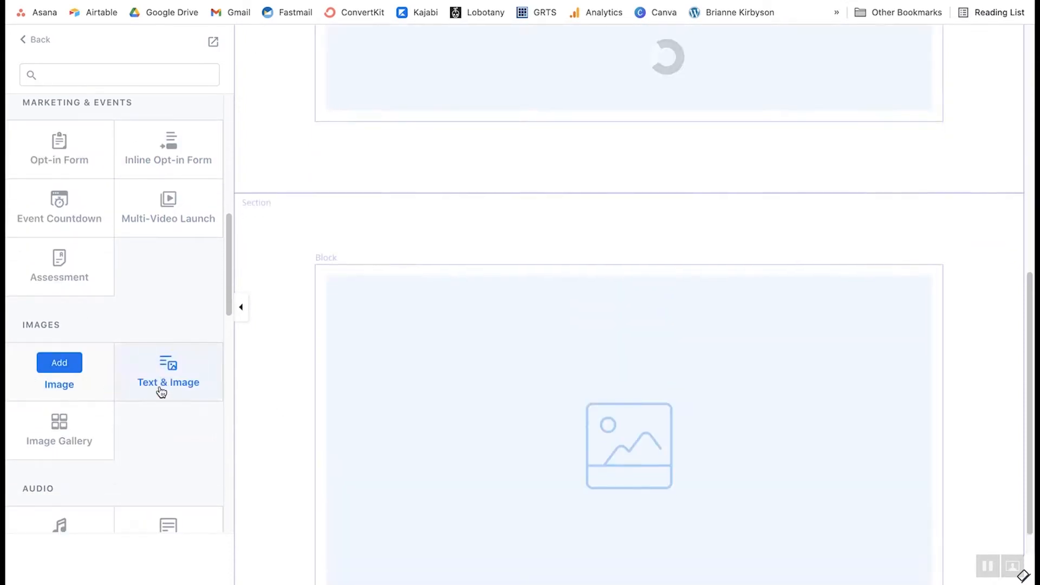
scroll(160, 390, "down", 12)
left_click(86, 295)
scroll(167, 298, "down", 3)
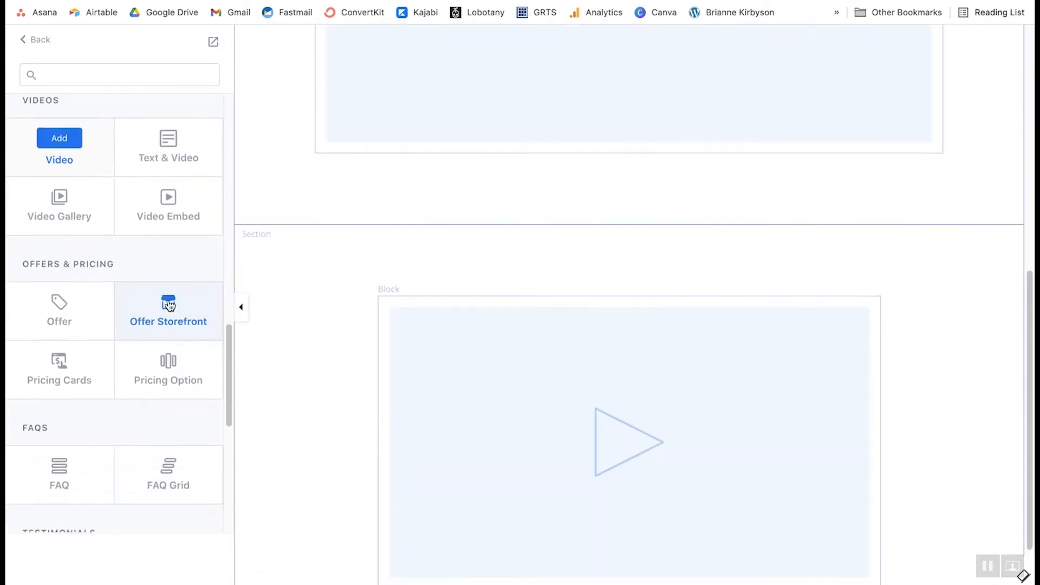
scroll(162, 402, "down", 5)
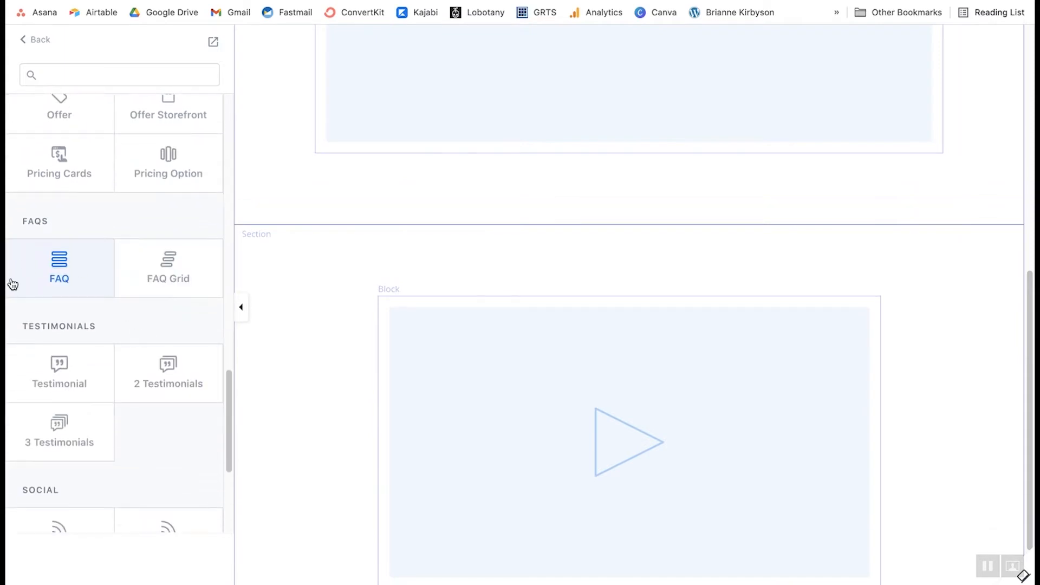
scroll(153, 312, "down", 6)
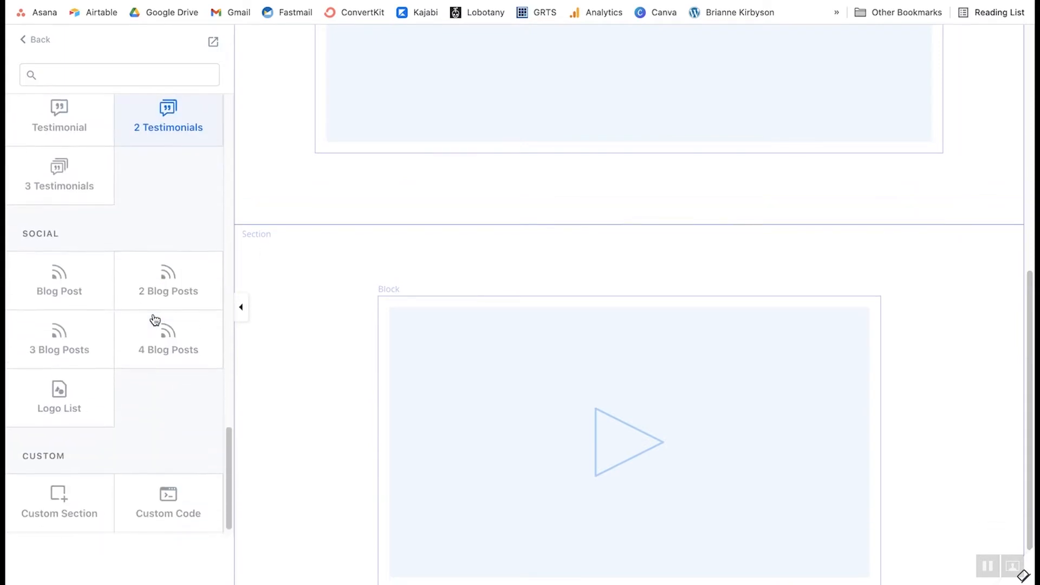
Add a 2 Column Text section from the basic content types below the hero section.
scroll(155, 319, "up", 15)
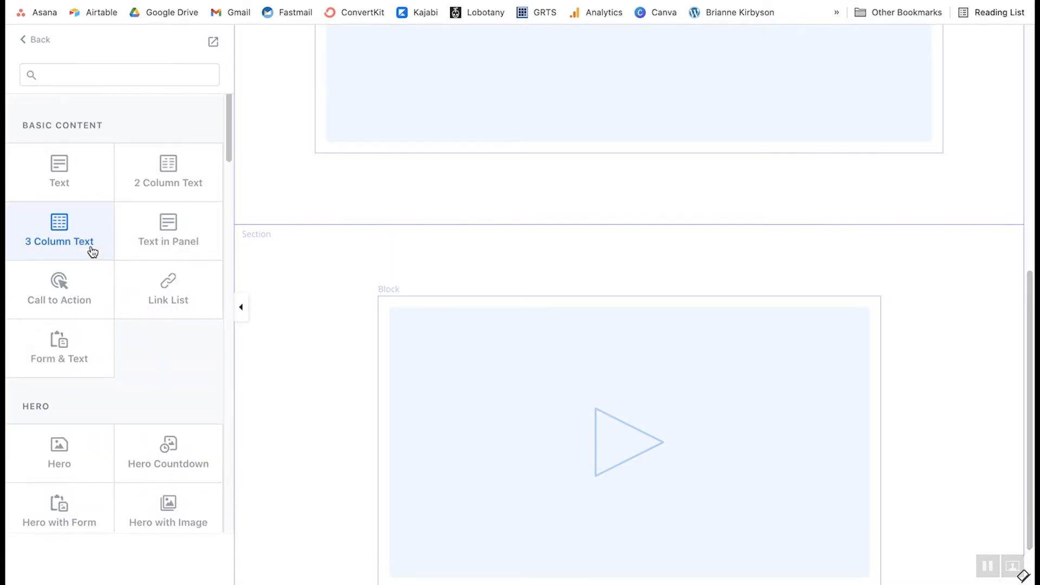
mouse_move(166, 186)
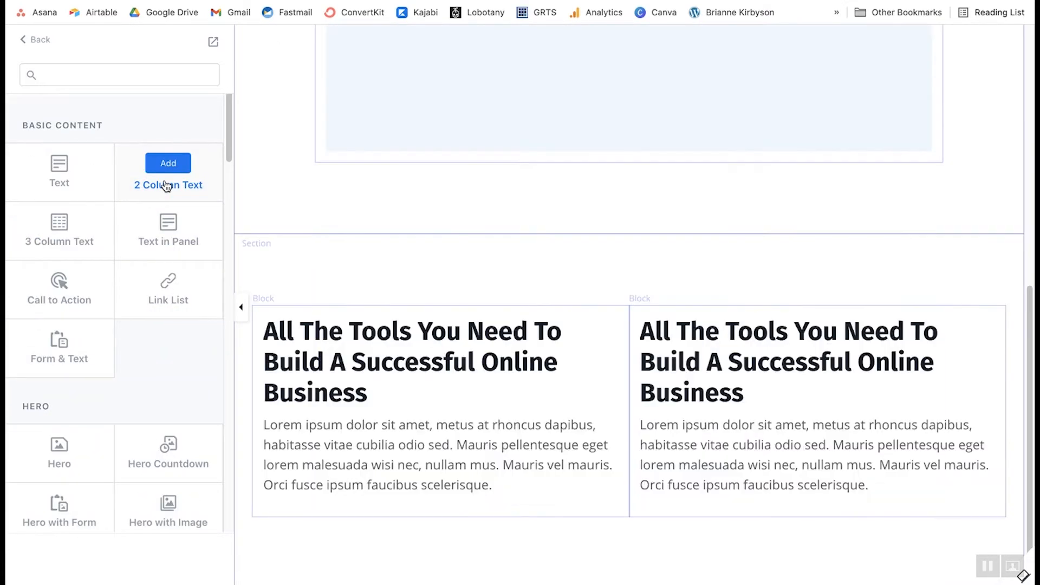
left_click(168, 164)
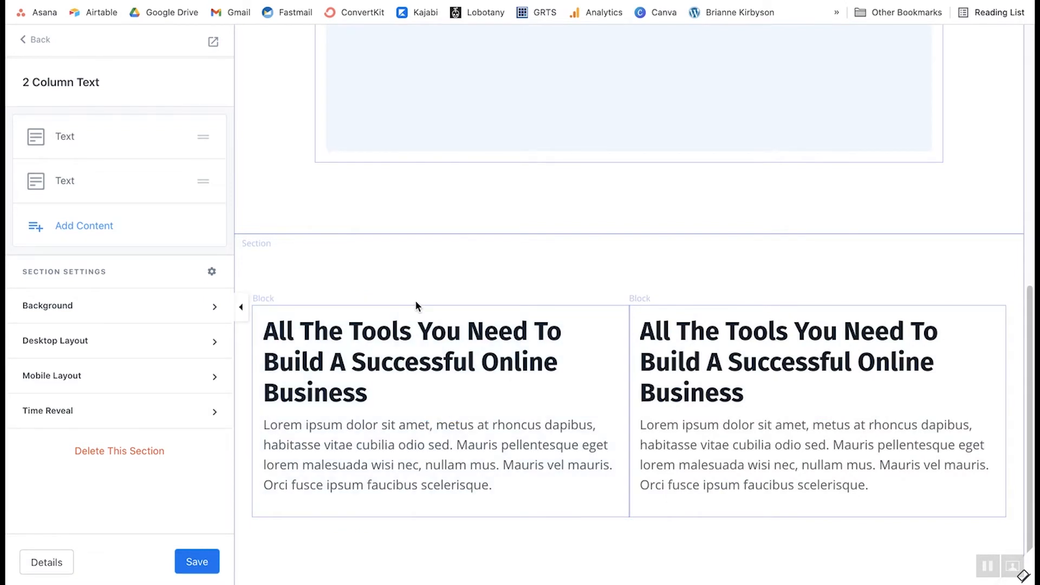
Add an Image block to the 2 Column Text section and set its width to 2 columns.
left_click(104, 230)
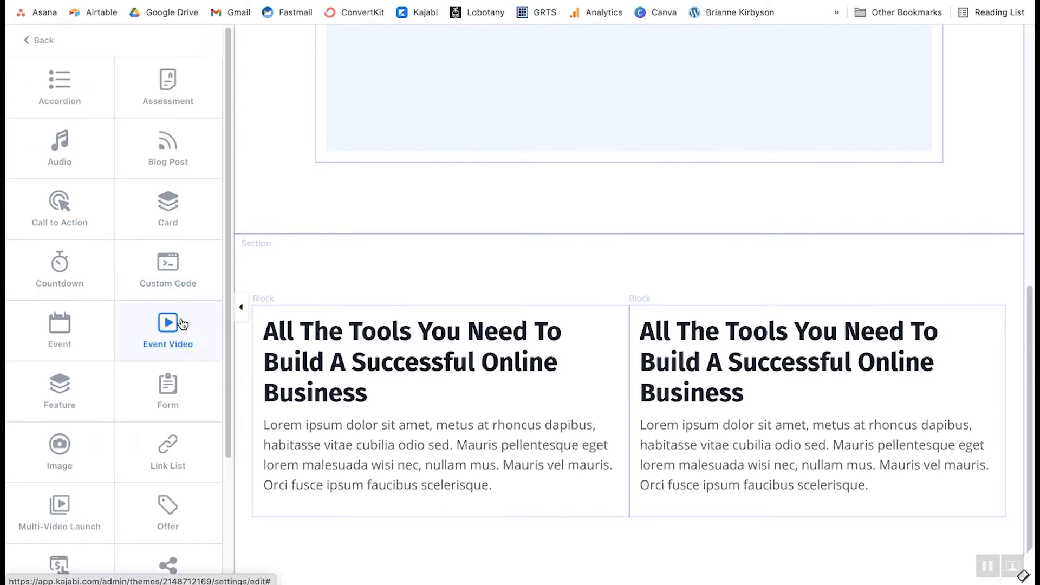
scroll(152, 223, "down", 3)
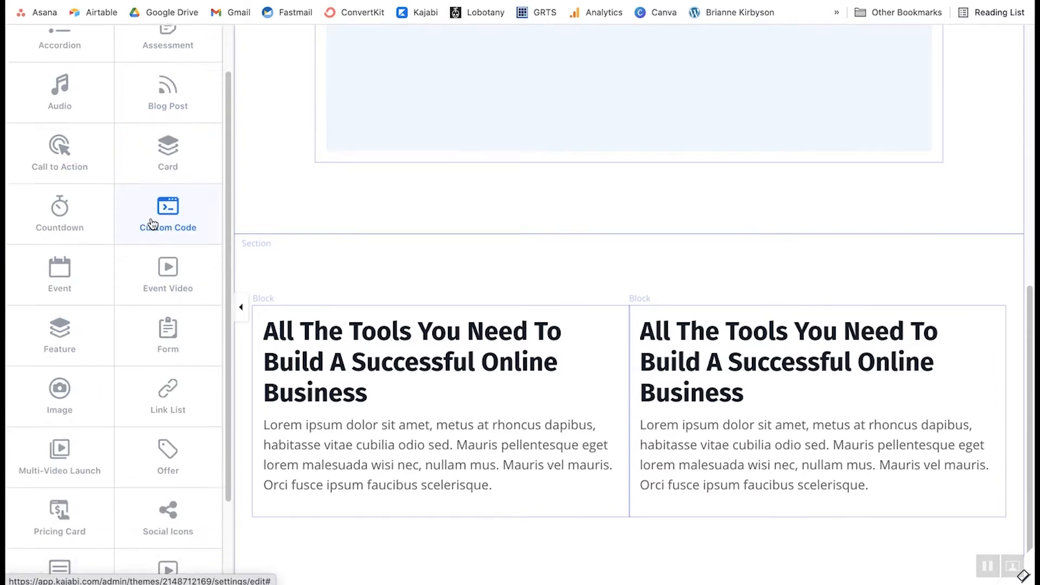
left_click(70, 342)
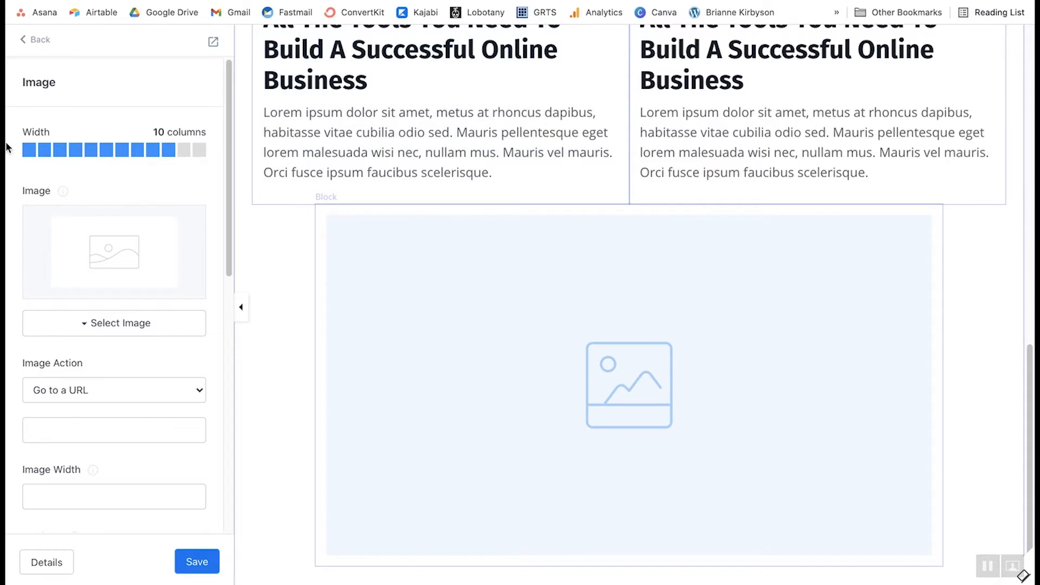
left_click(152, 155)
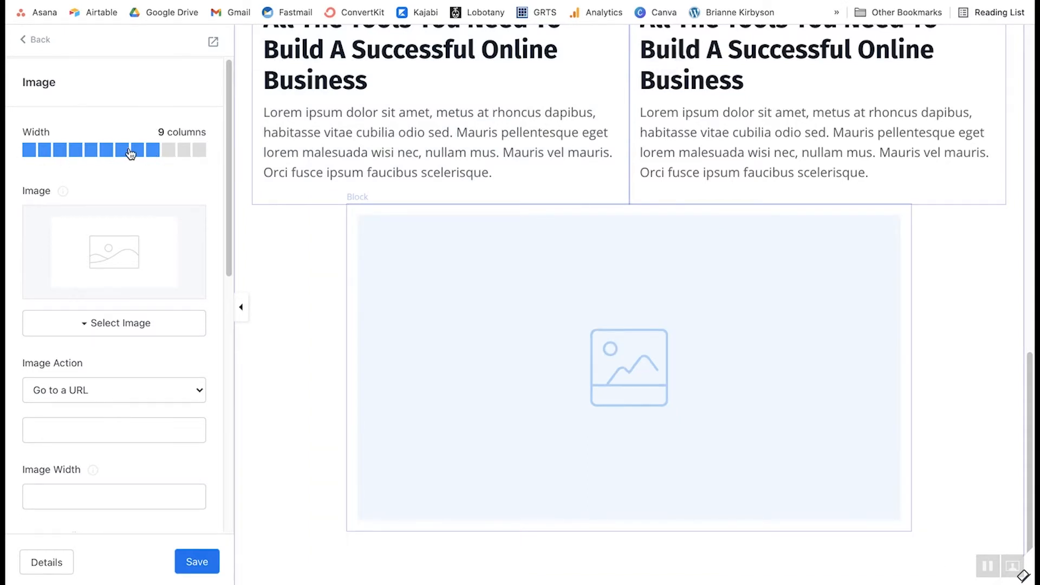
left_click(46, 153)
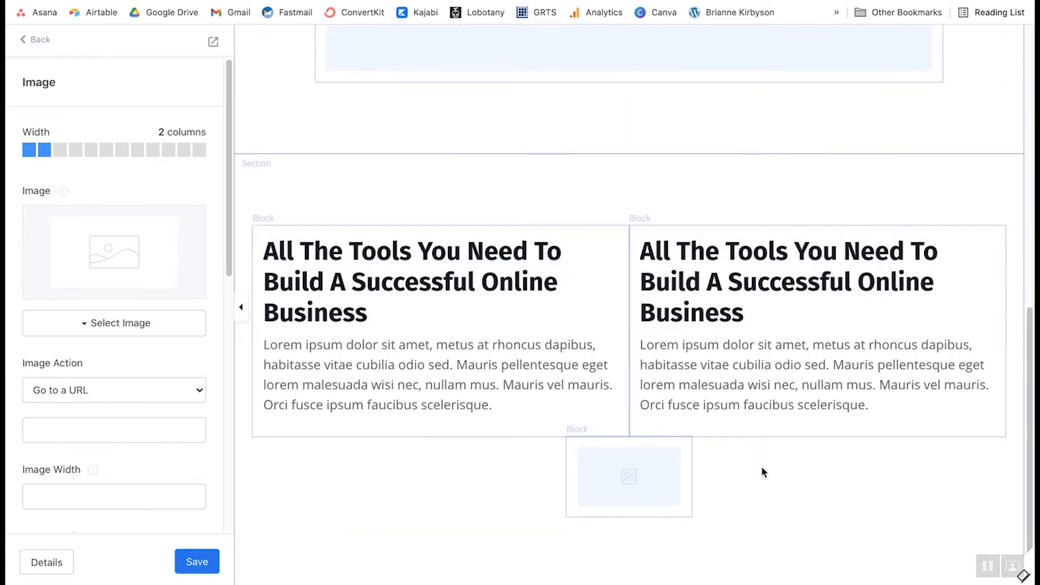
Fill the image block with the purple money bag icon from the recent images, saving it with the default crop.
left_click(124, 327)
left_click(107, 382)
scroll(430, 283, "down", 5)
left_click(429, 295)
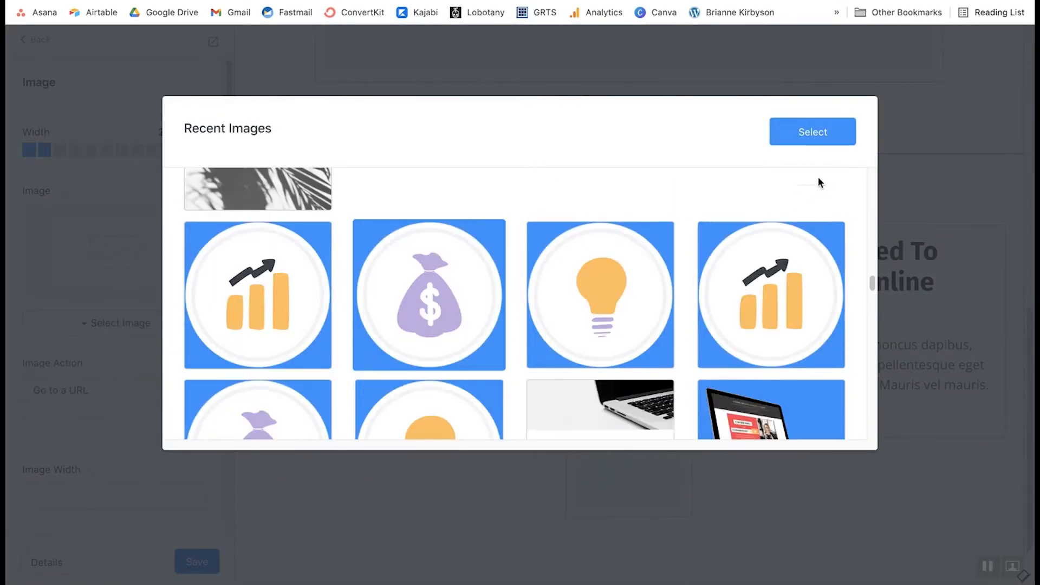
left_click(818, 138)
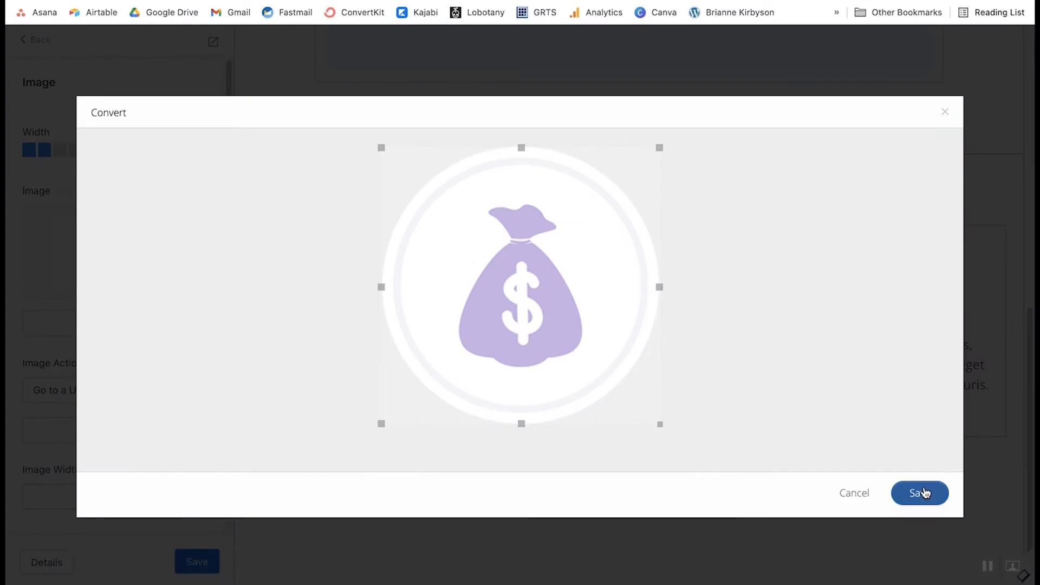
left_click(923, 492)
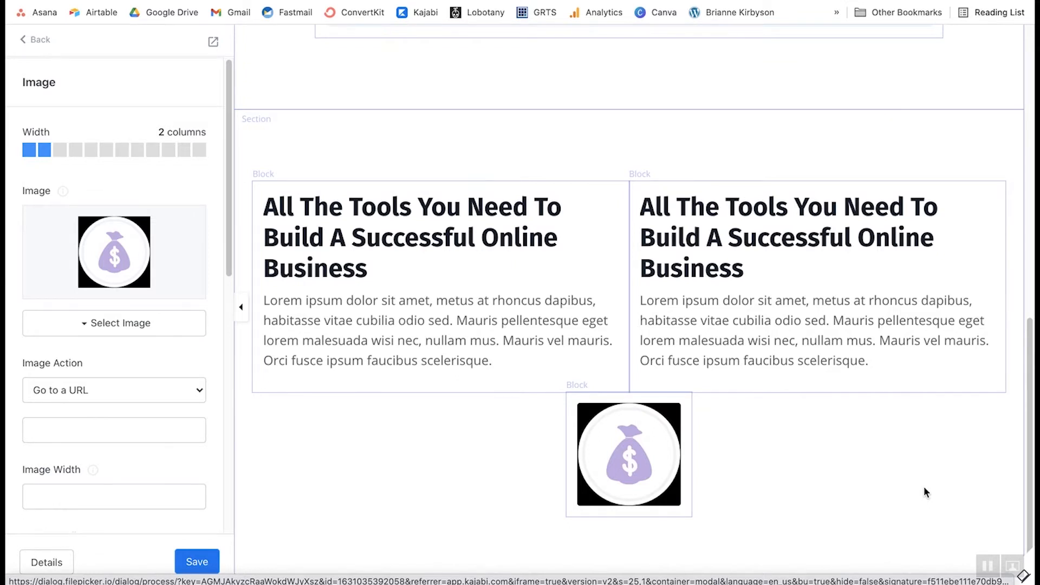
Examine the image block's source options, its action, width, border radius and caption fields, and the block settings.
left_click(113, 322)
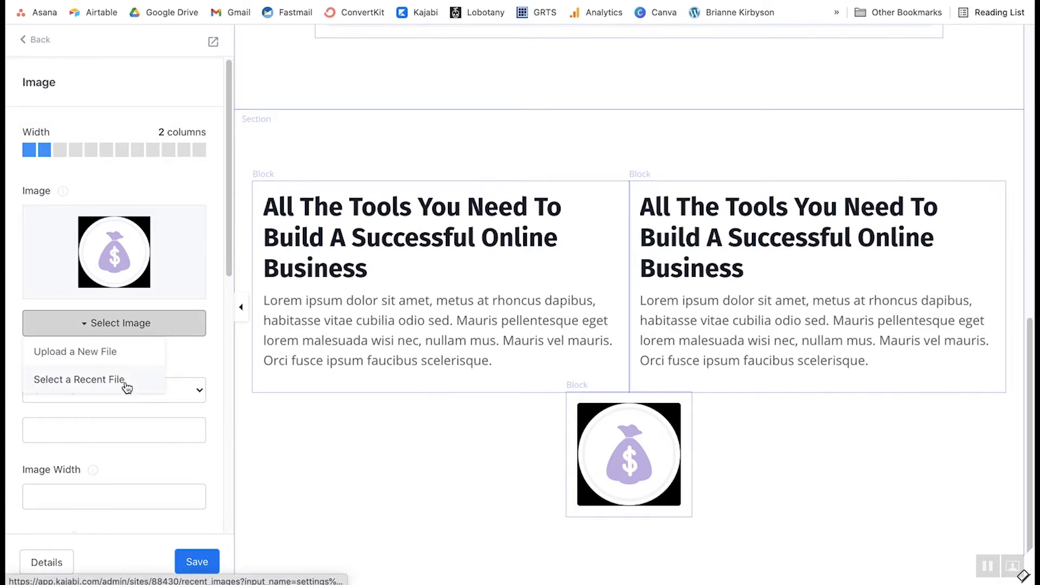
left_click(183, 358)
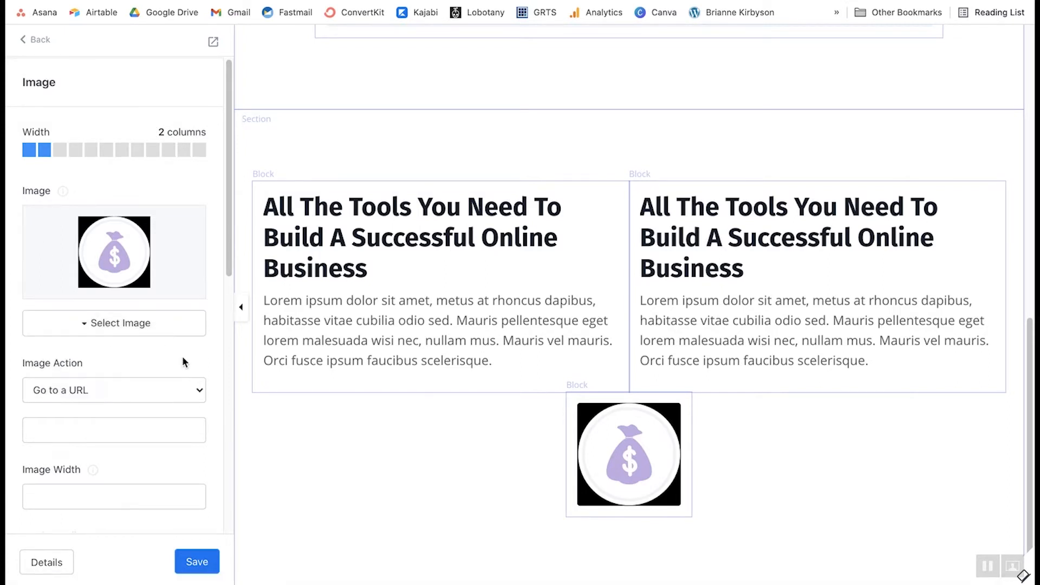
scroll(184, 356, "down", 1)
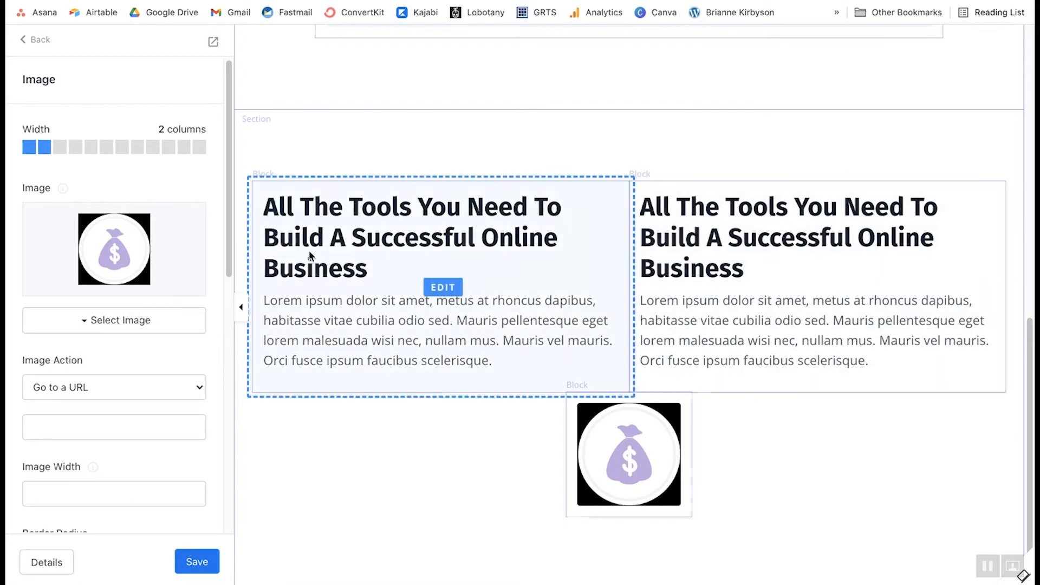
scroll(146, 241, "down", 5)
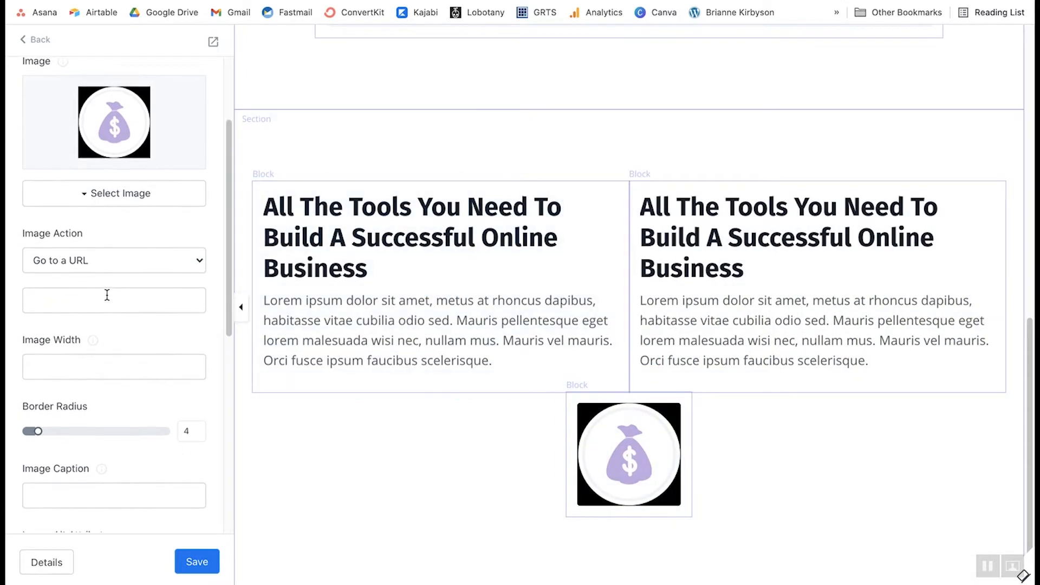
scroll(107, 294, "down", 2)
scroll(106, 294, "down", 8)
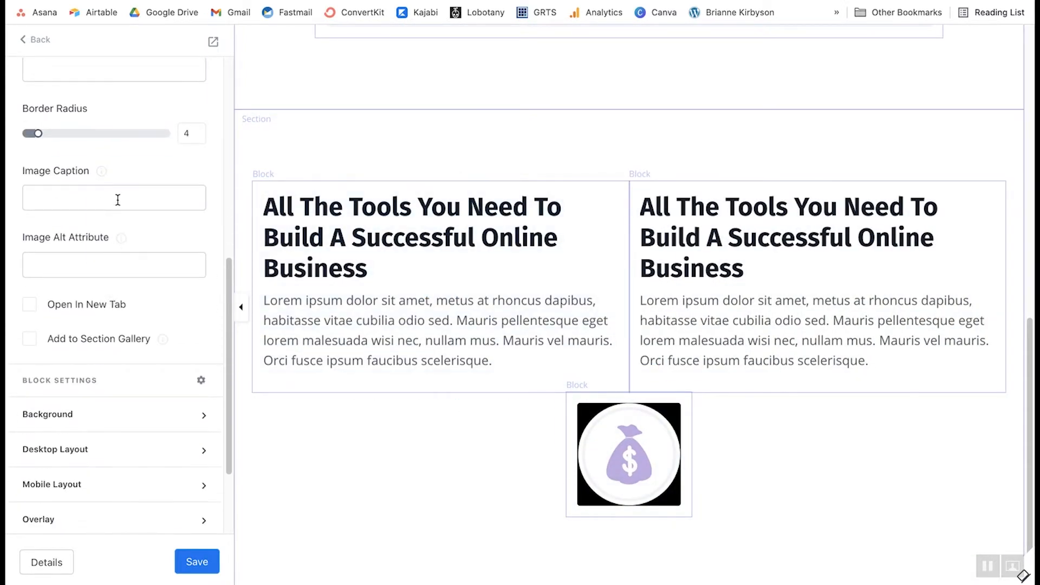
scroll(131, 246, "down", 4)
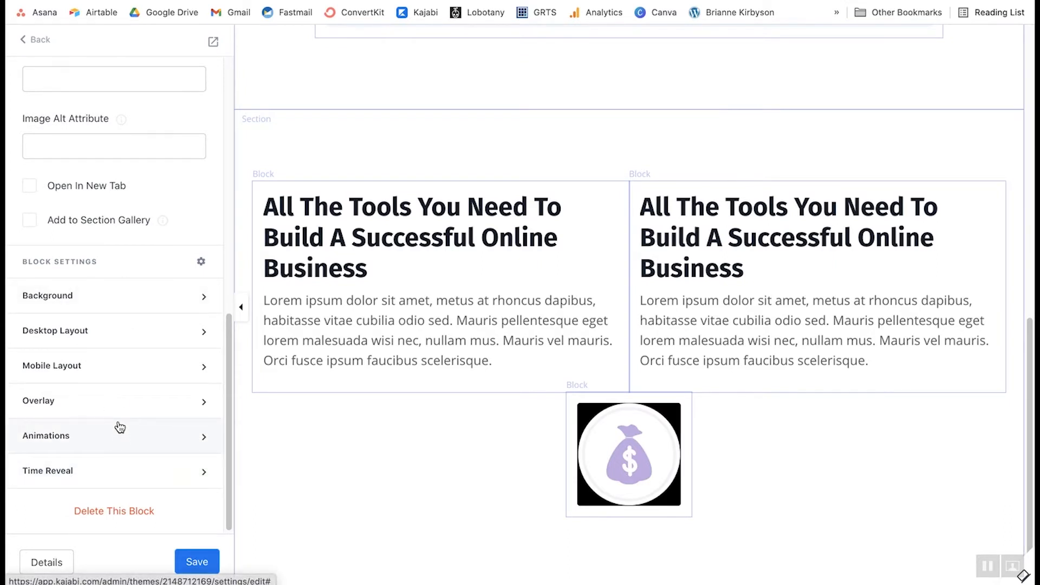
scroll(120, 427, "up", 14)
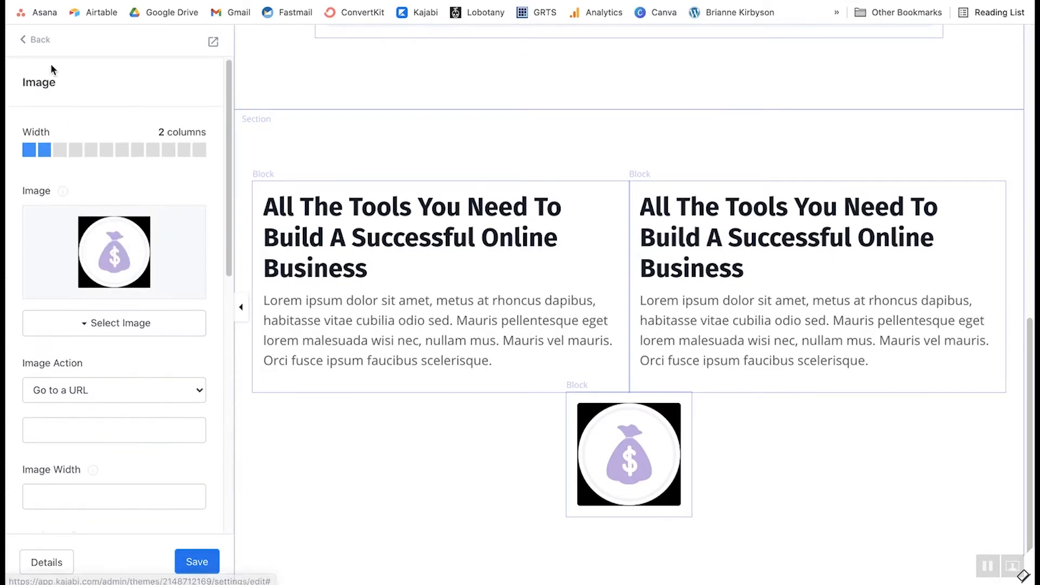
Return to the 2 Column Text section's content list and move the Image block above both Text blocks.
left_click(29, 41)
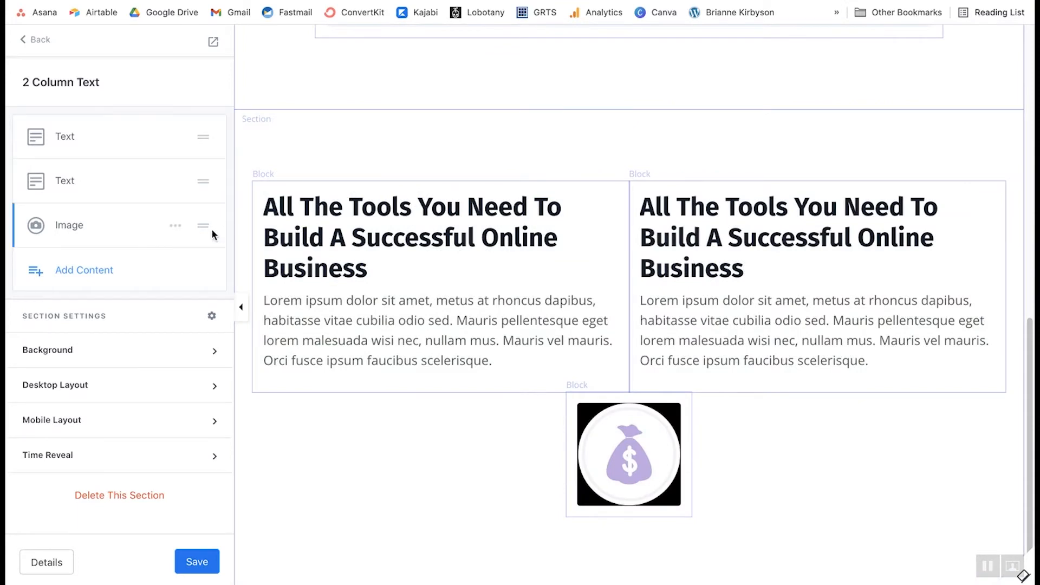
left_click_drag(206, 232, 204, 136)
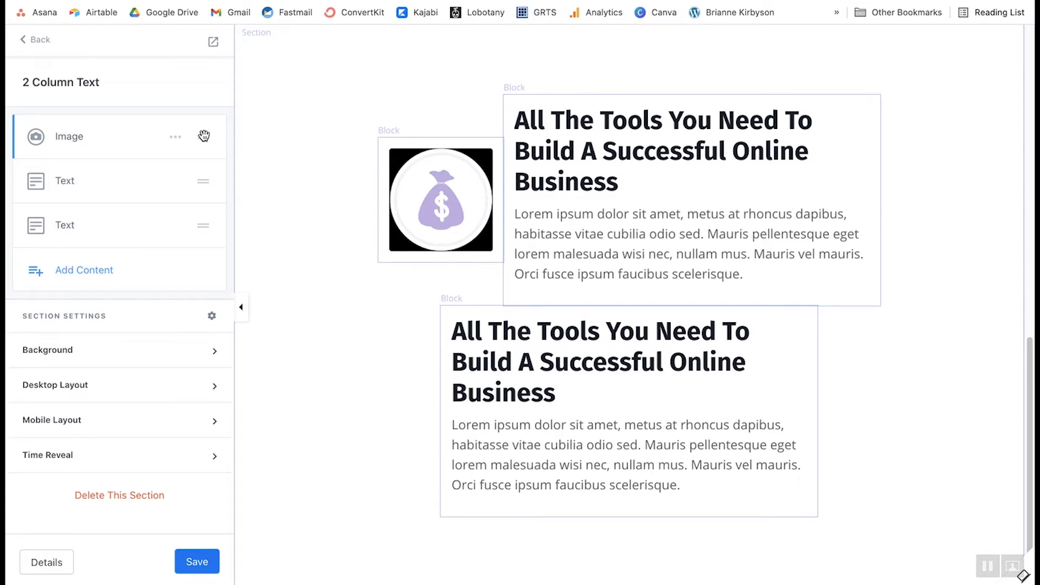
Set the money bag Image block to sit on its own row in its desktop layout.
left_click(65, 138)
scroll(103, 152, "down", 10)
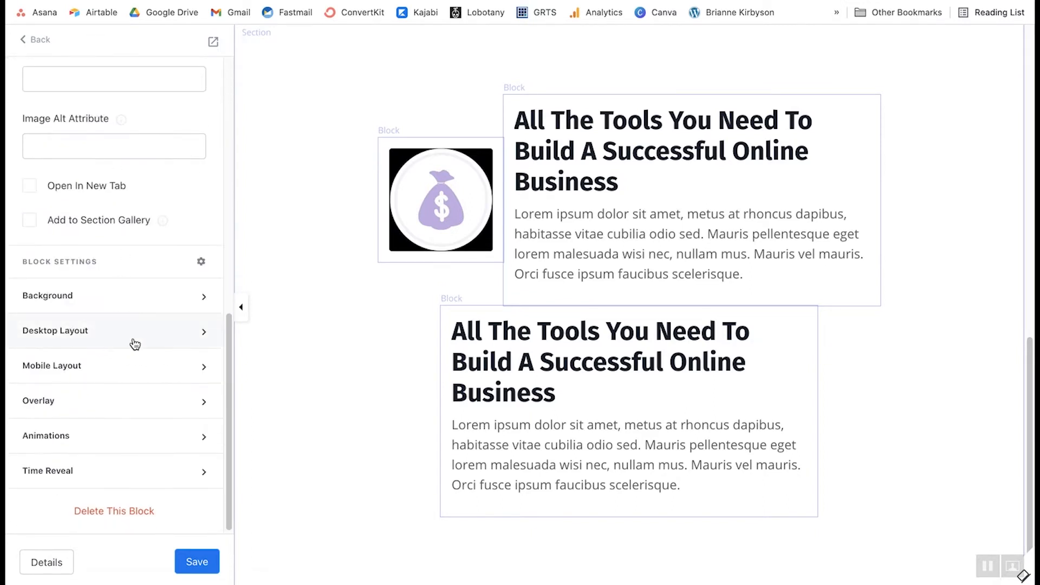
left_click(134, 344)
scroll(30, 344, "down", 5)
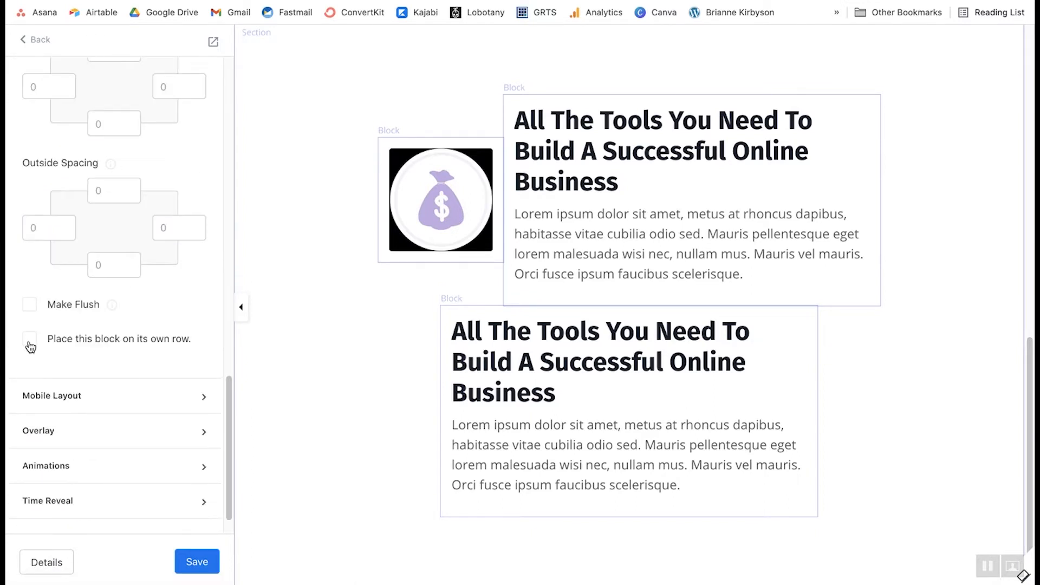
left_click(29, 342)
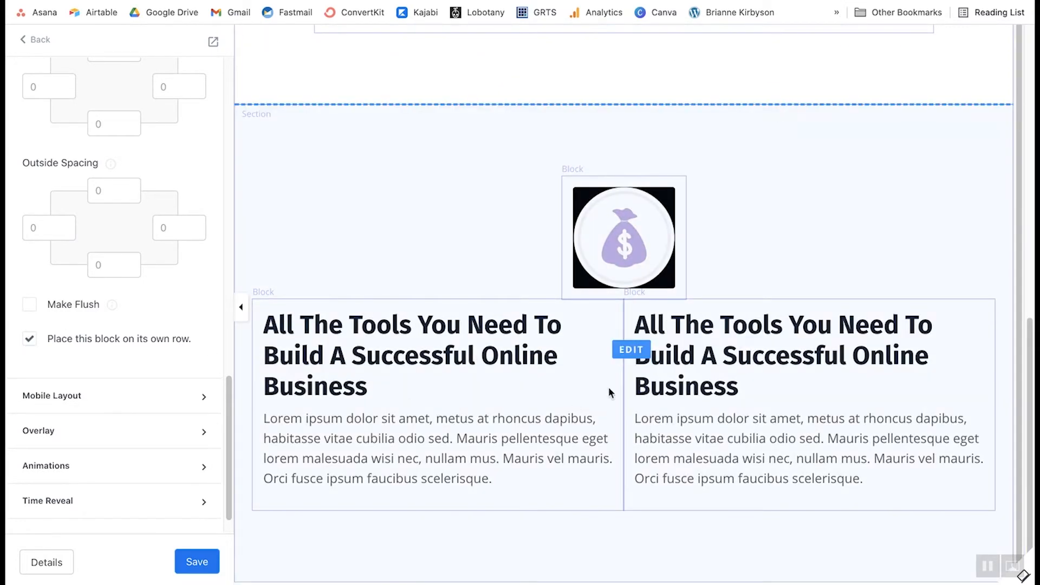
Check the Image block's mobile layout options, preview the section in mobile view, and return to desktop view and the section list.
left_click(157, 395)
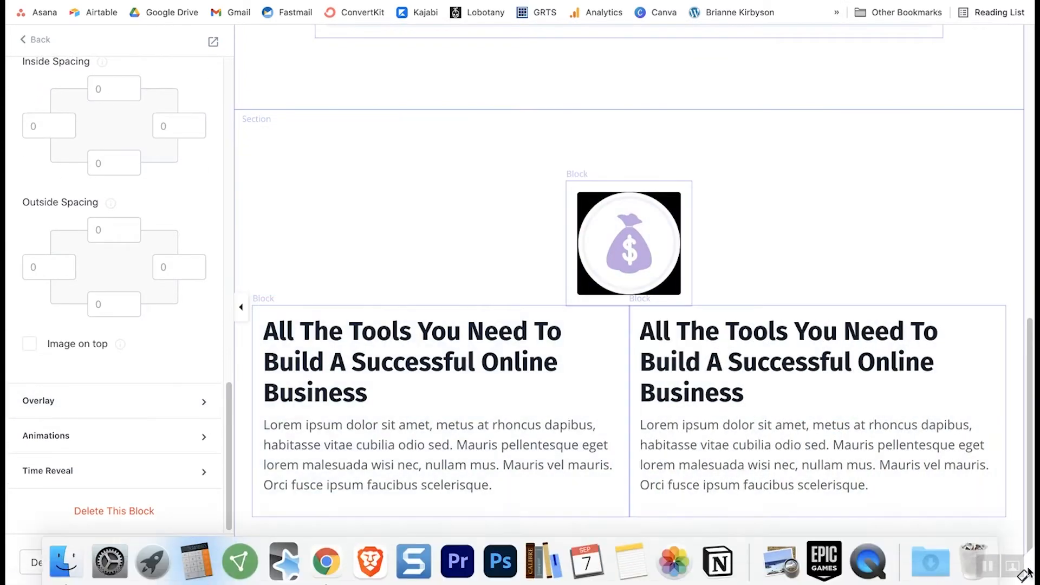
left_click(1028, 581)
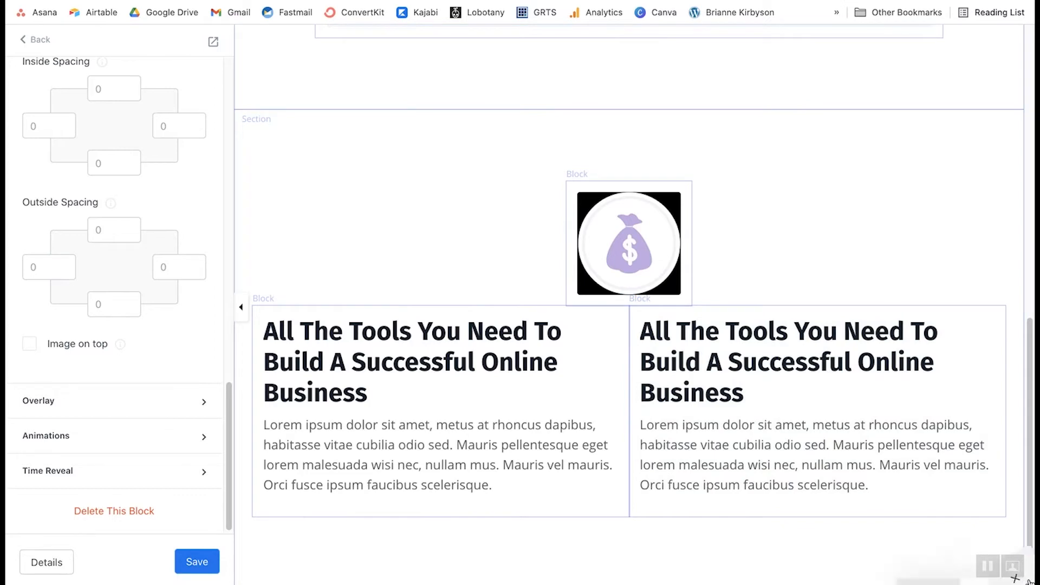
left_click(944, 568)
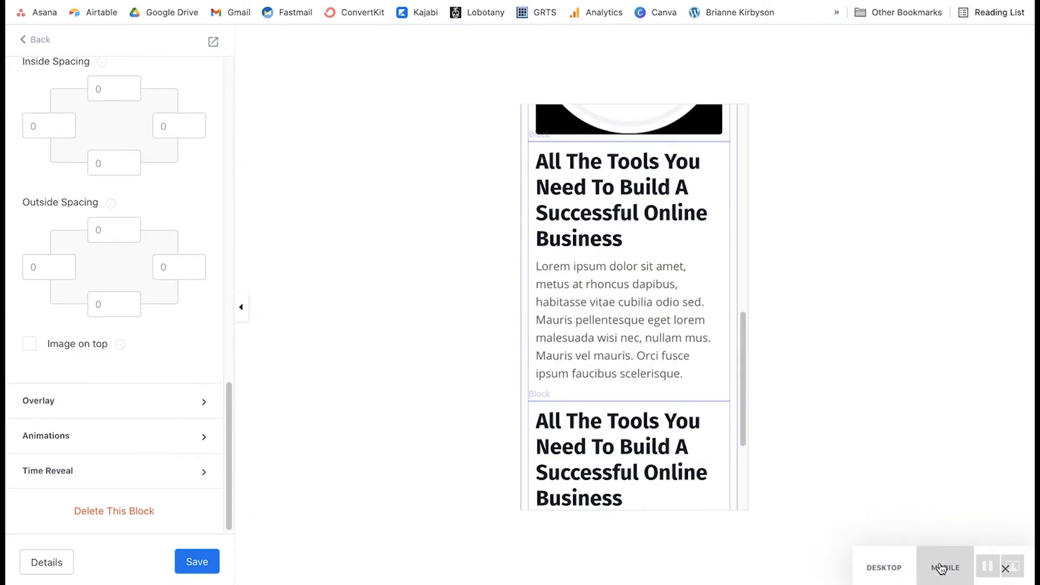
scroll(658, 269, "up", 5)
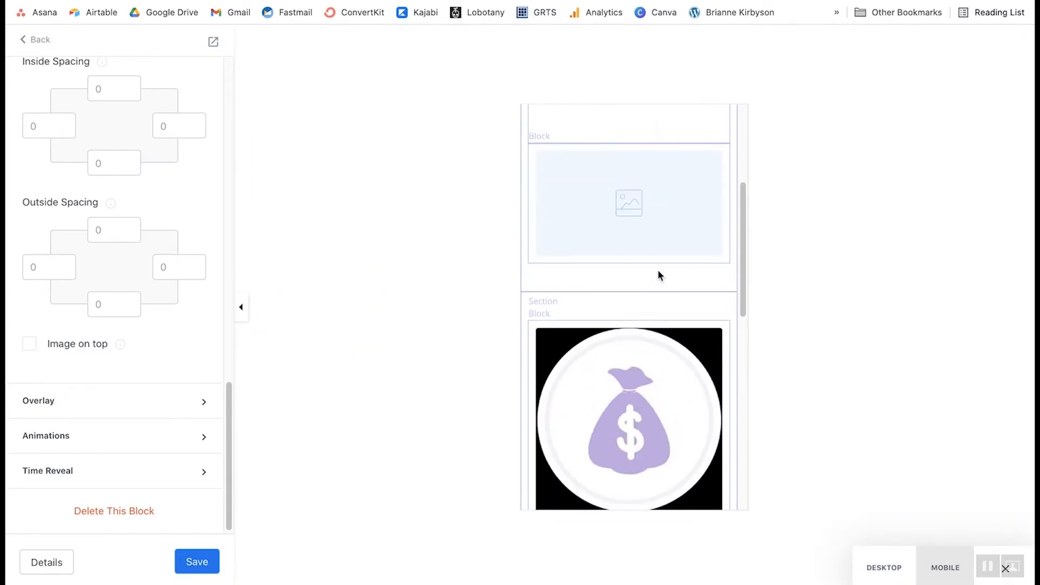
scroll(658, 269, "down", 3)
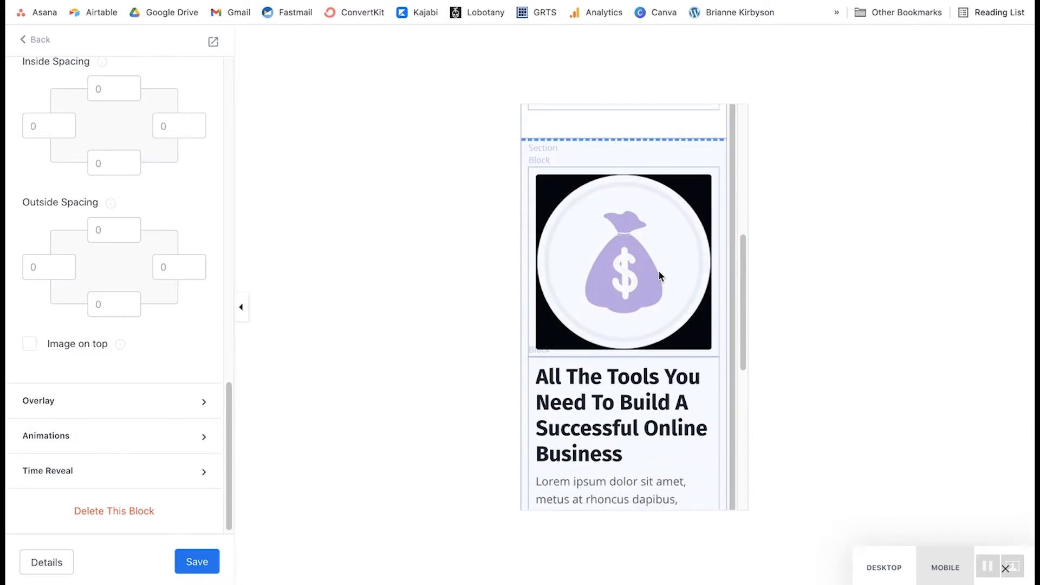
left_click(865, 573)
left_click(26, 40)
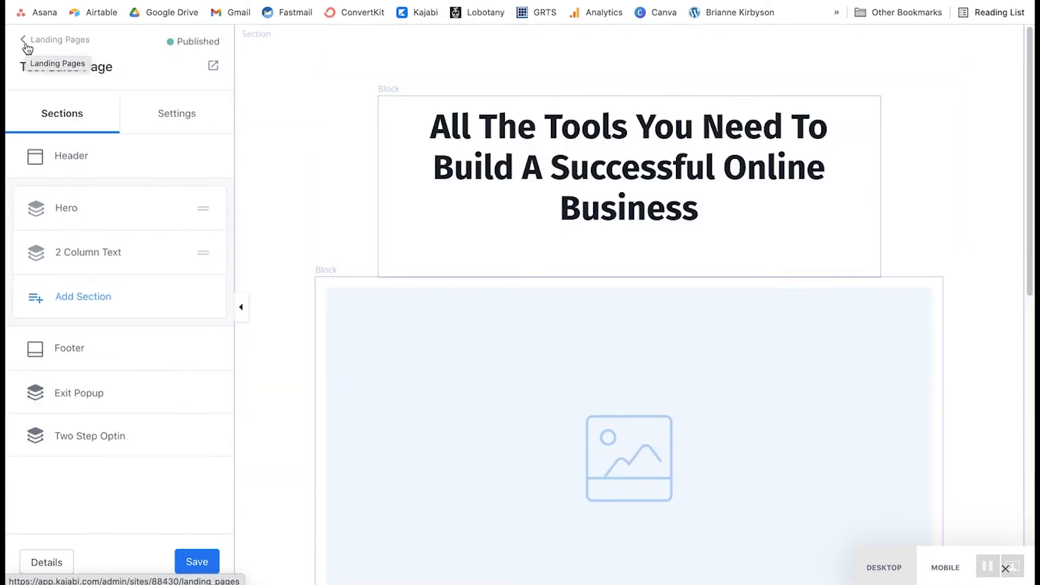
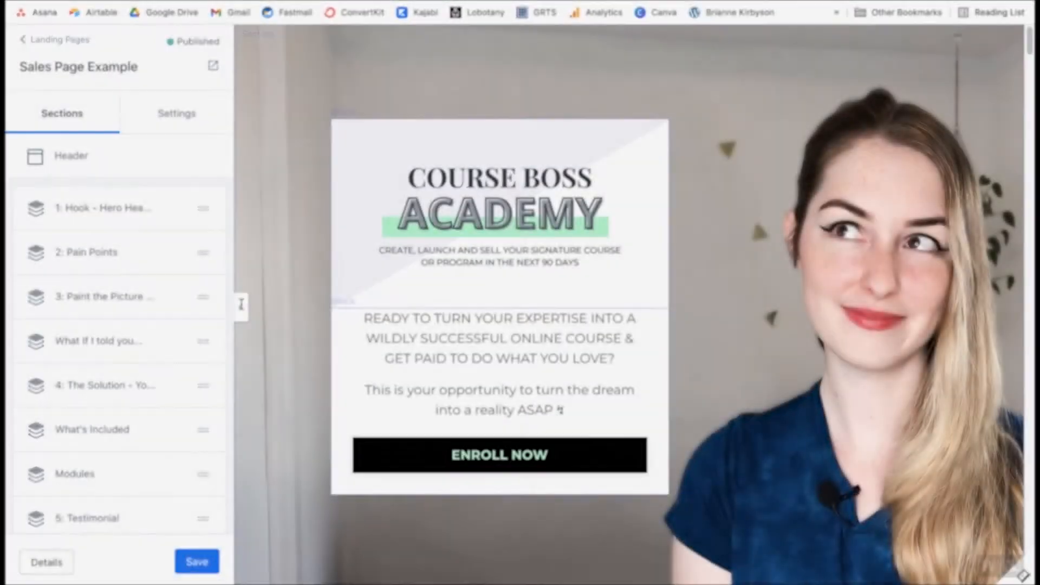
Look through the Sales Page Example's section list and find the Hero template among the sections available to add.
left_click(242, 304)
left_click(12, 307)
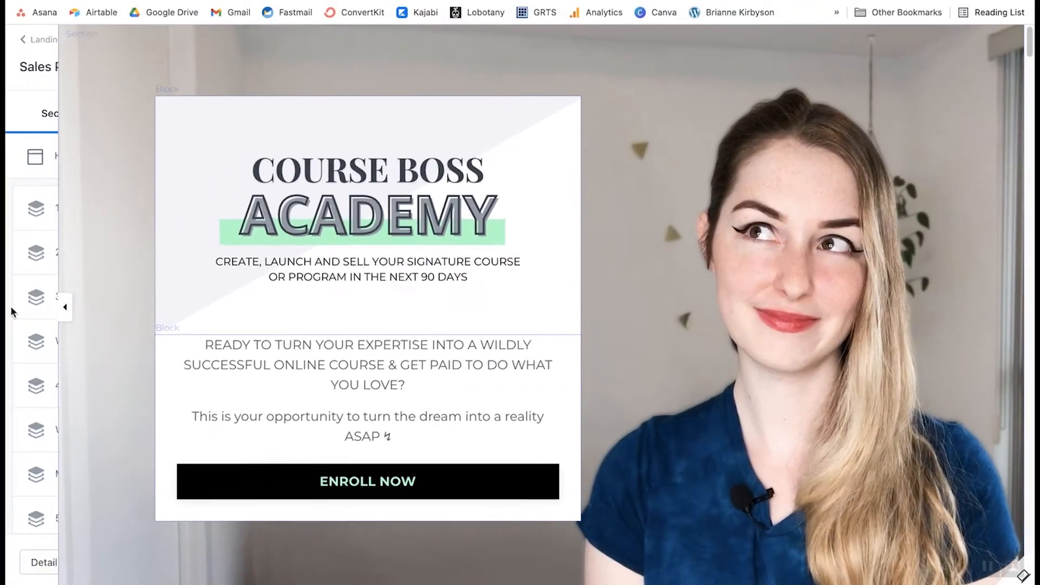
scroll(142, 284, "down", 8)
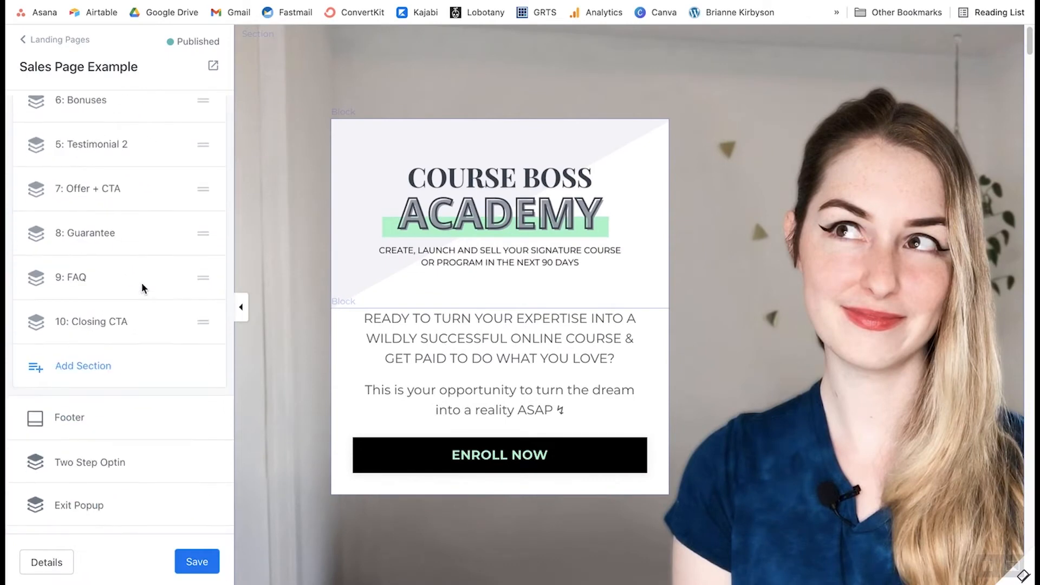
left_click(110, 372)
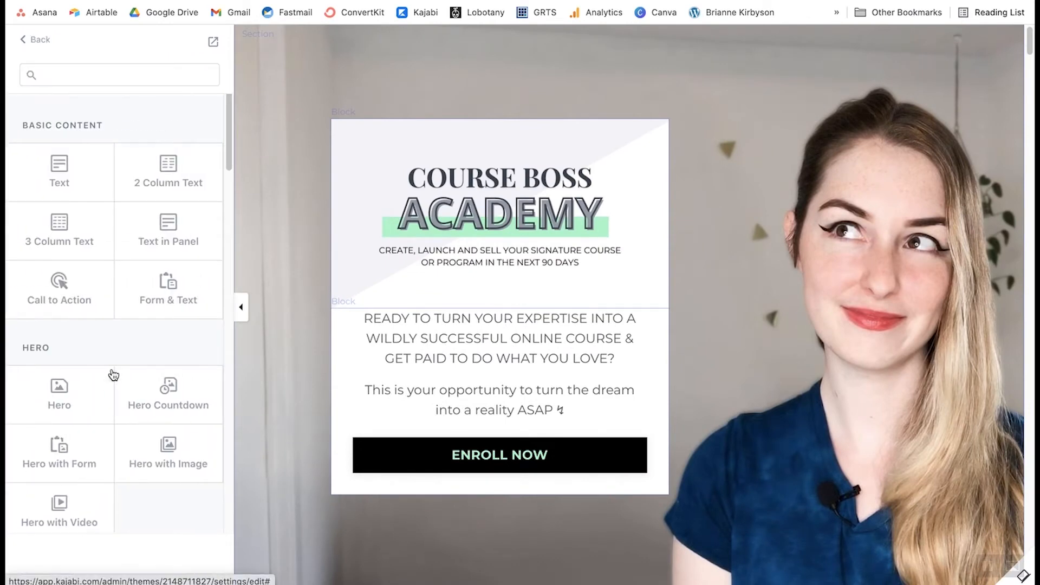
scroll(93, 336, "down", 3)
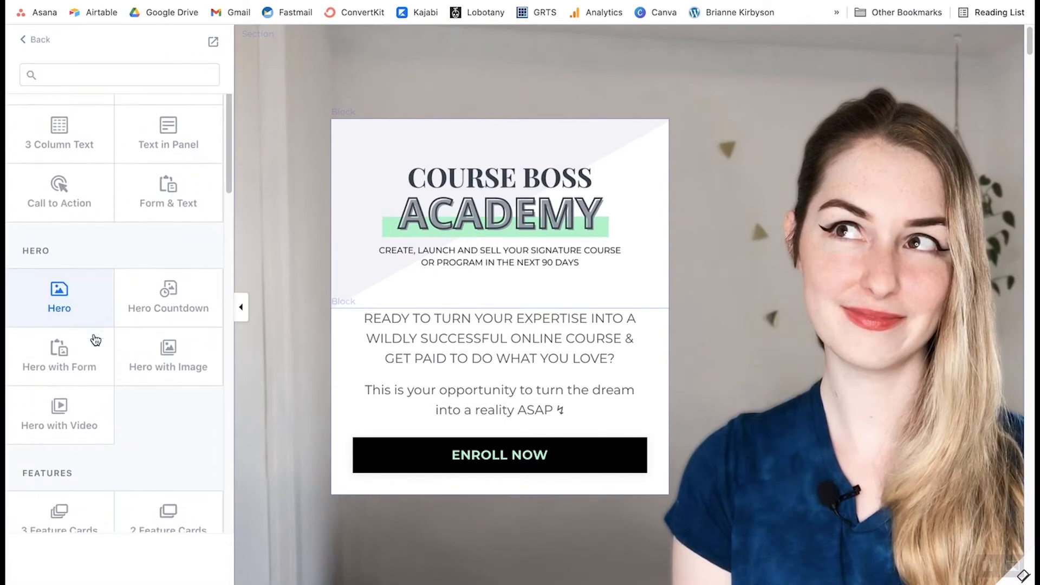
left_click(85, 300)
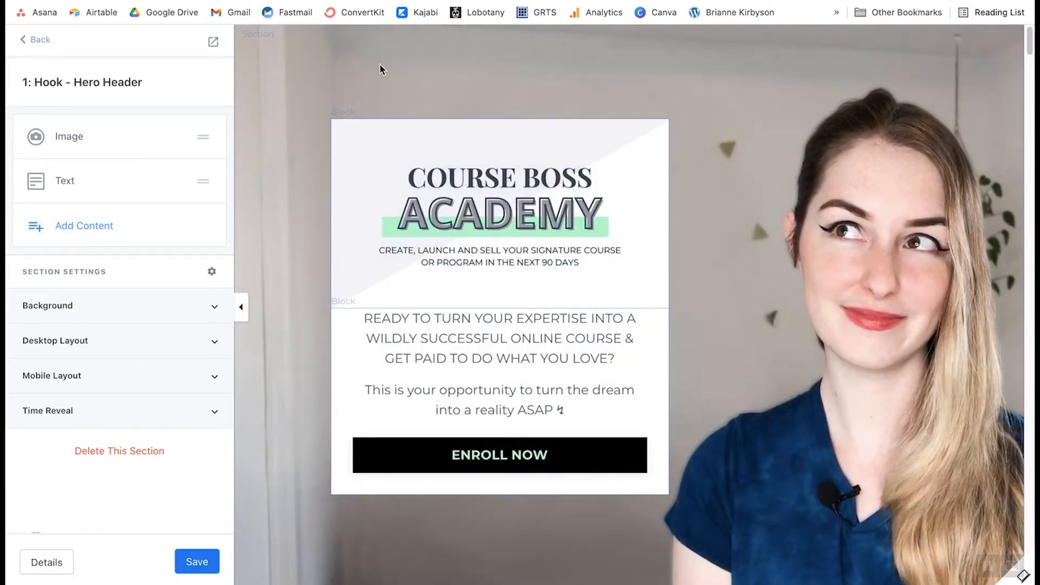
Inspect the settings of the hero header's Course Boss Academy Image block and the Text block below it.
left_click(489, 157)
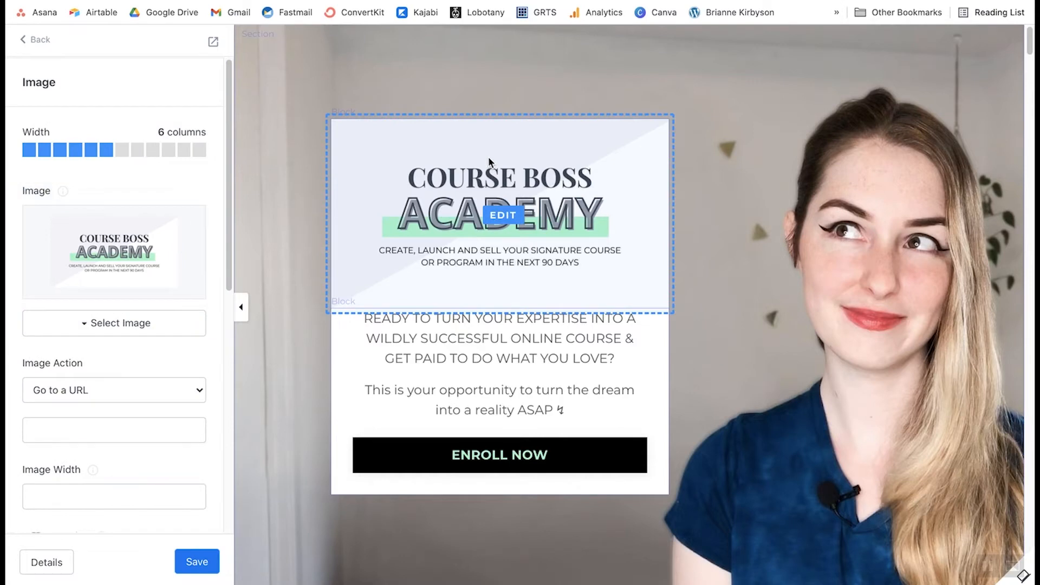
left_click(398, 353)
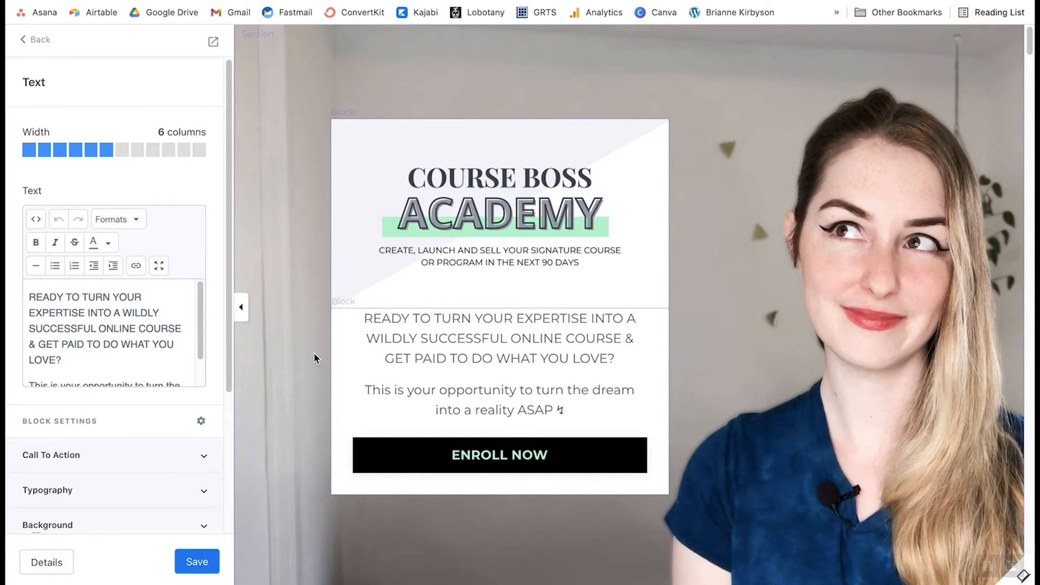
scroll(336, 346, "down", 1)
Examine the hero header section's background settings, including its media type, background image and image position.
left_click(742, 303)
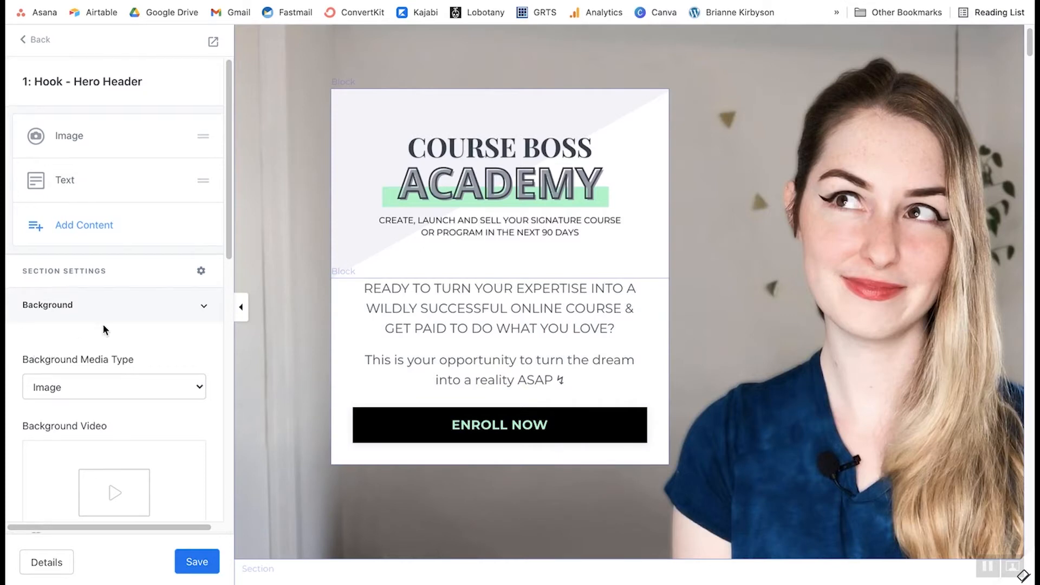
scroll(109, 305, "down", 8)
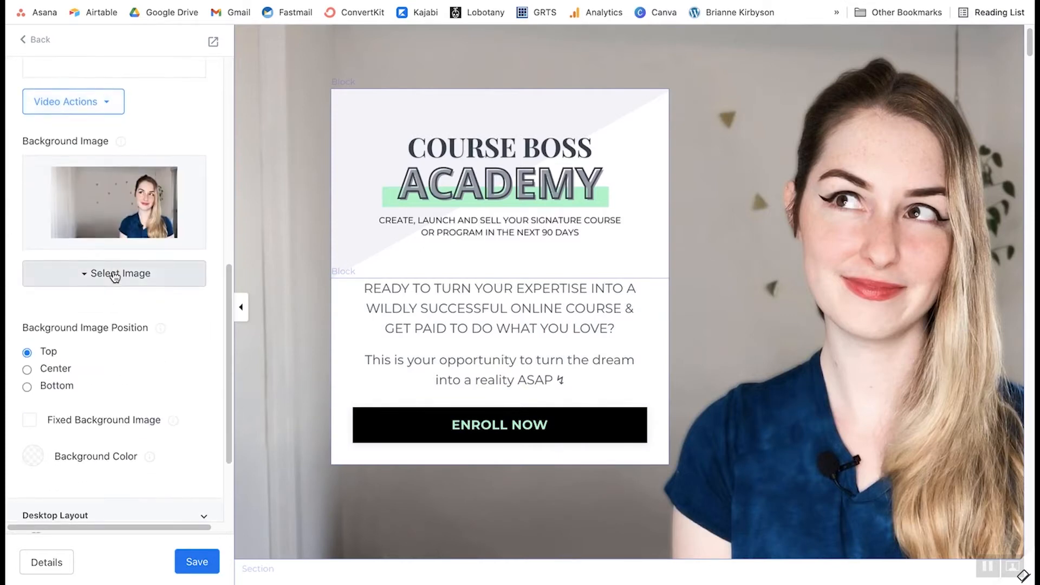
scroll(114, 275, "up", 1)
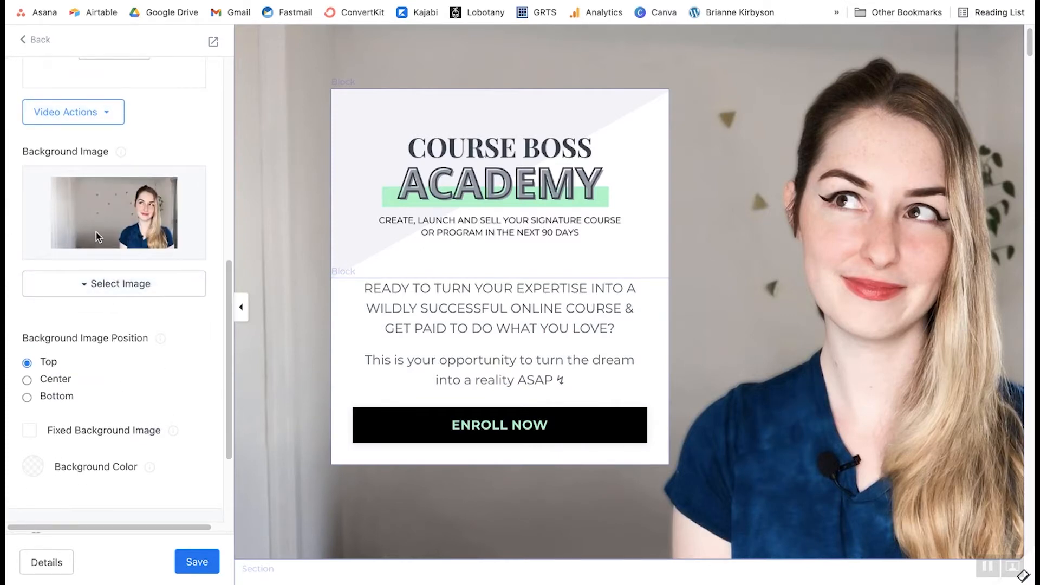
Examine the hero Text block's call-to-action settings, switching Include CTA off and back on to compare the ENROLL NOW button.
left_click(567, 230)
left_click(515, 343)
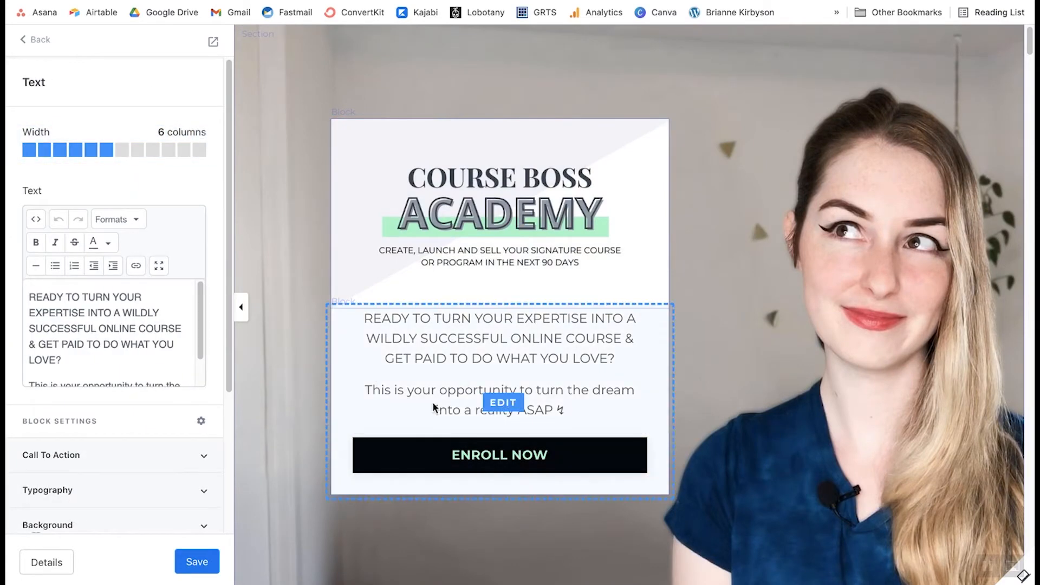
left_click(433, 455)
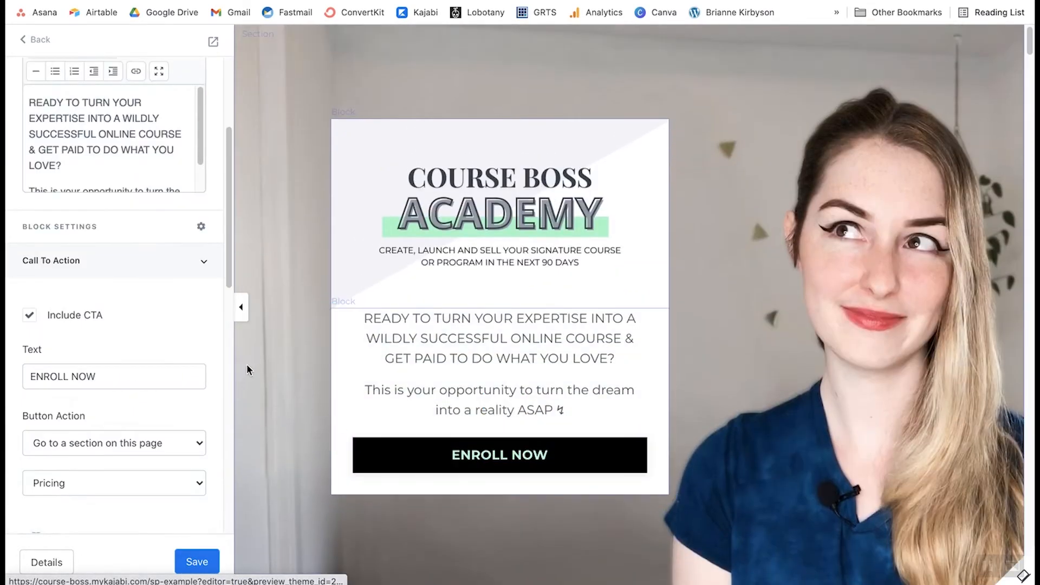
scroll(165, 324, "down", 2)
scroll(161, 317, "down", 2)
left_click(29, 258)
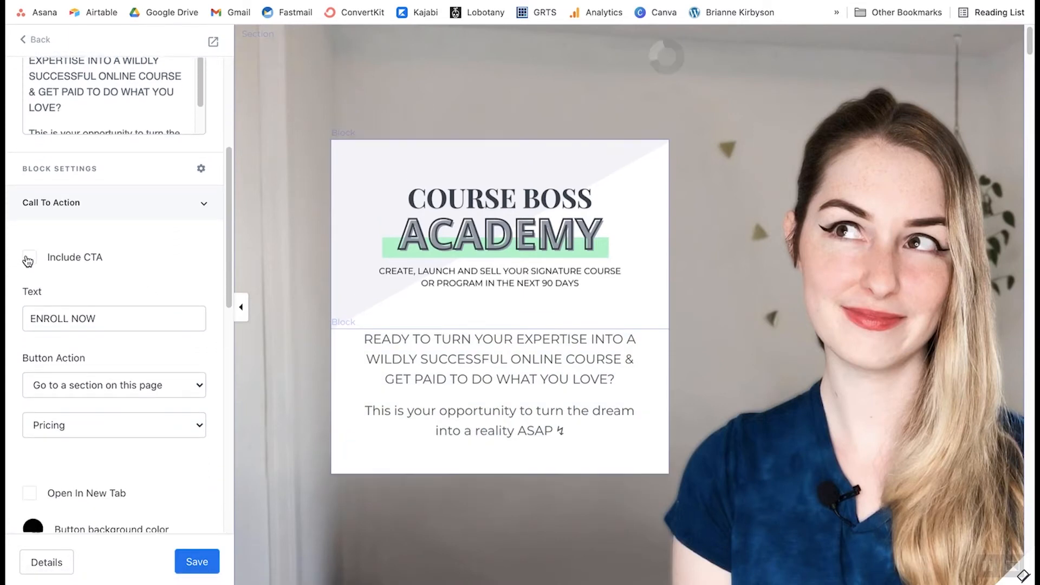
left_click(29, 259)
scroll(179, 336, "down", 4)
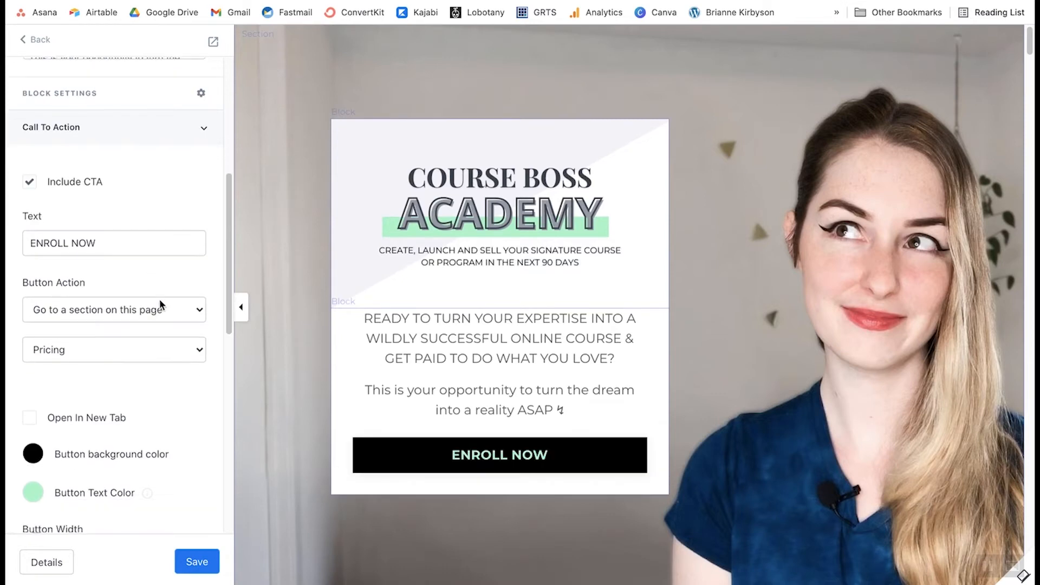
Review the 2: Pain Points section on the page, along with its content list and background settings.
scroll(188, 344, "down", 1)
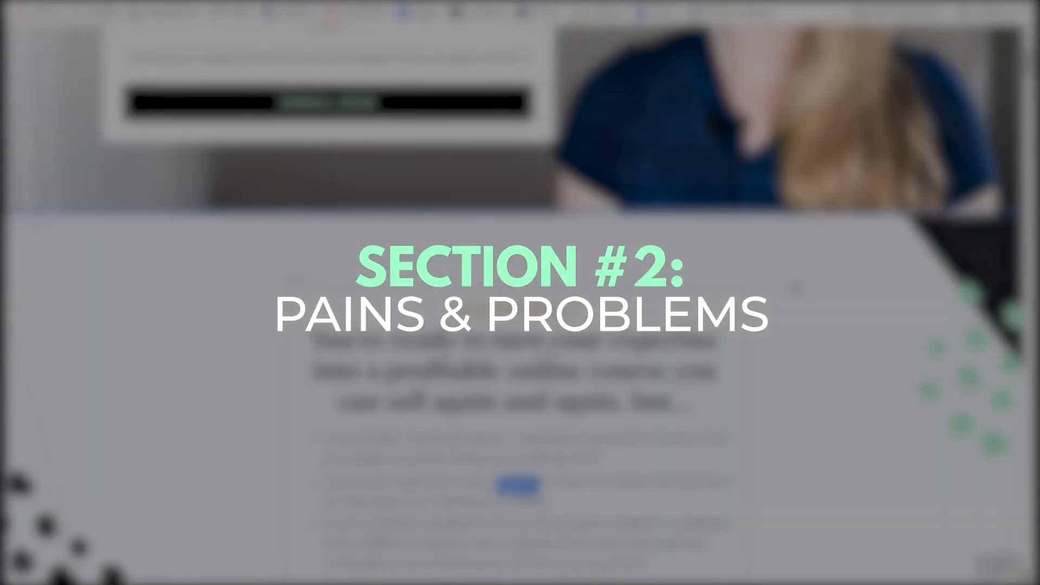
scroll(797, 287, "down", 2)
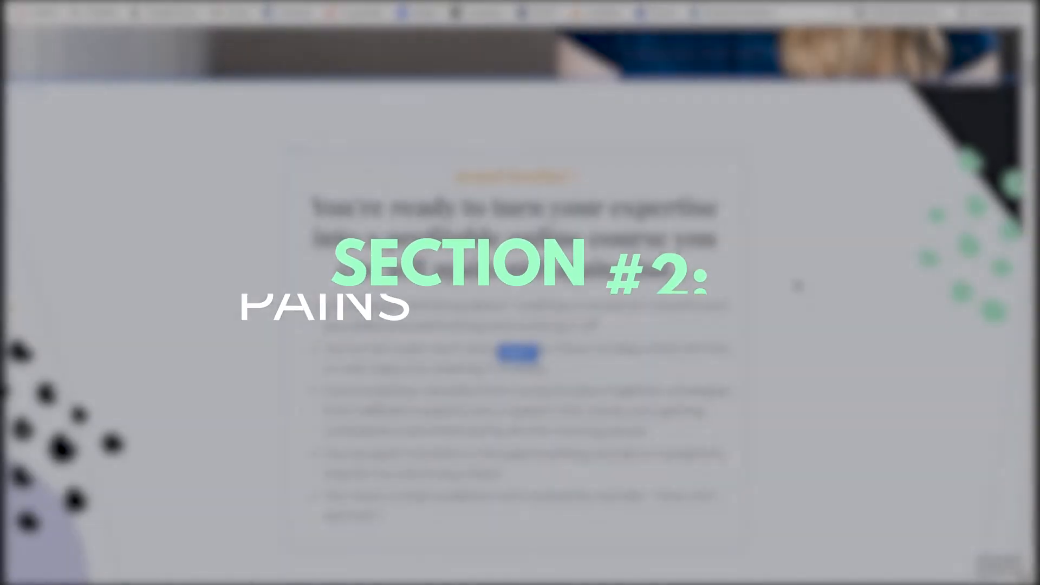
scroll(801, 280, "down", 1)
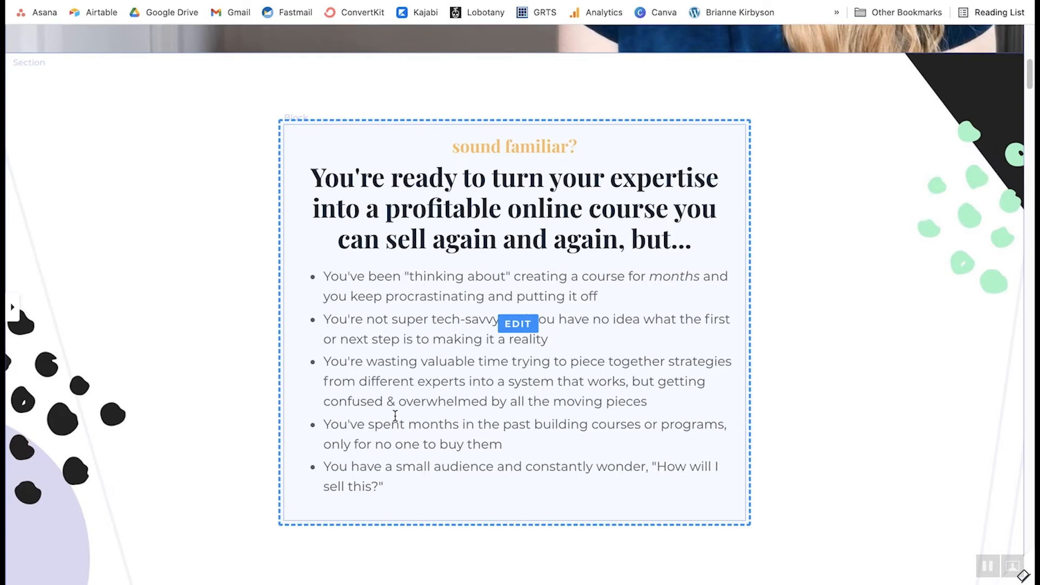
left_click(142, 249)
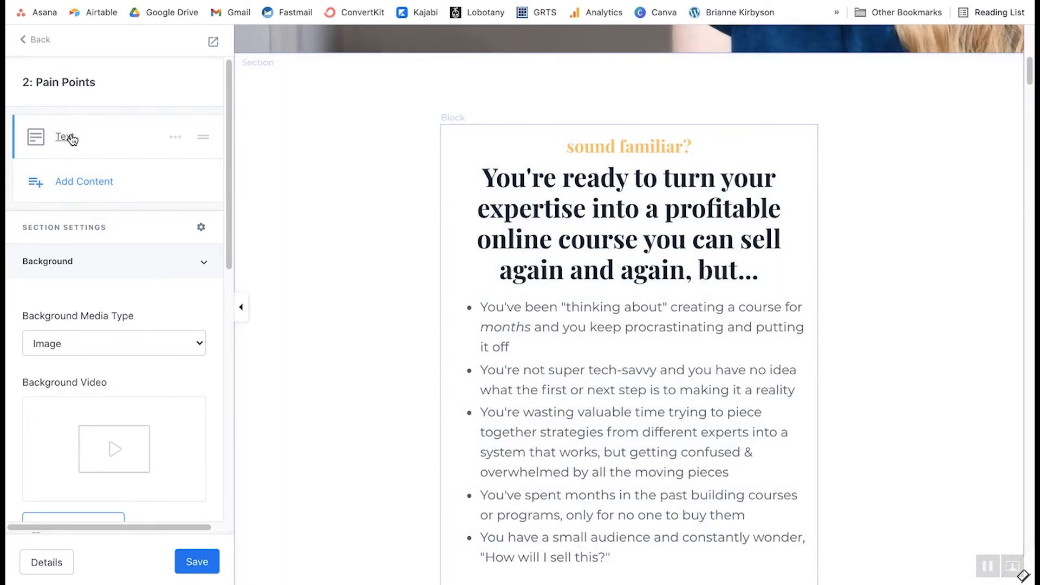
scroll(144, 259, "down", 2)
scroll(144, 259, "up", 2)
Return to the section list and locate the basic Text template among the sections available to add.
left_click(26, 41)
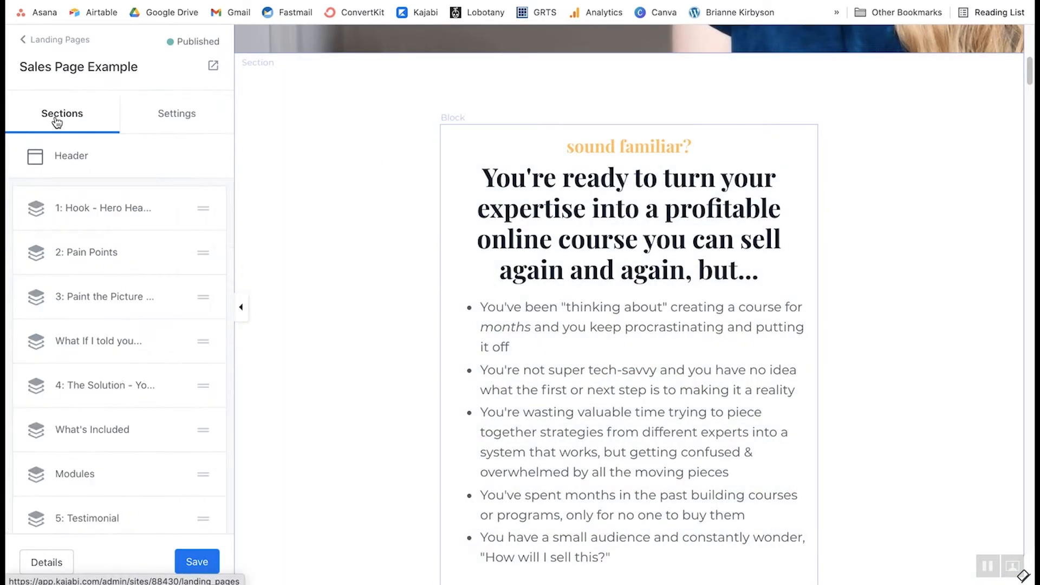
scroll(121, 332, "down", 5)
left_click(98, 368)
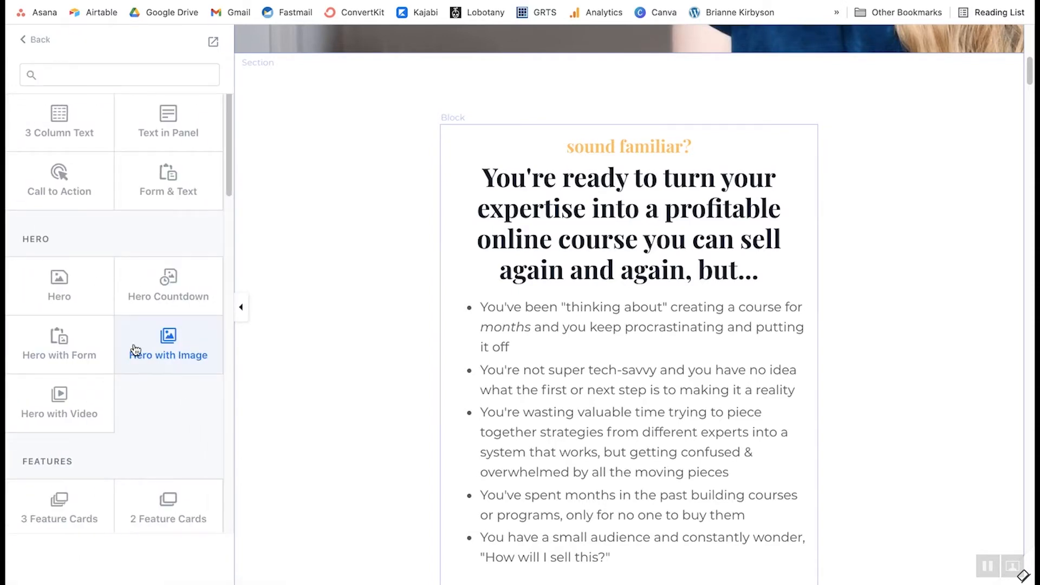
scroll(165, 178, "up", 3)
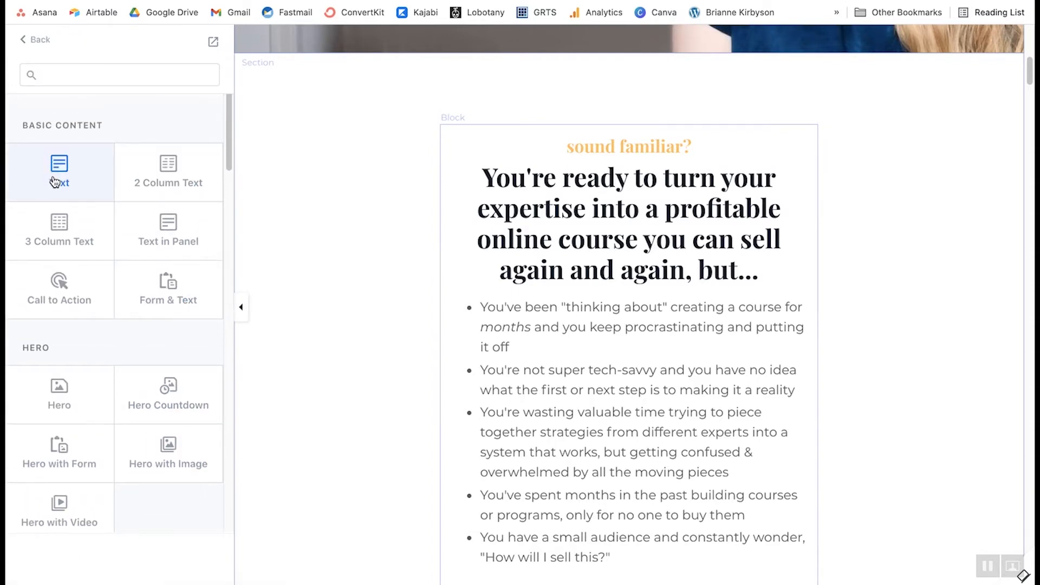
left_click(58, 168)
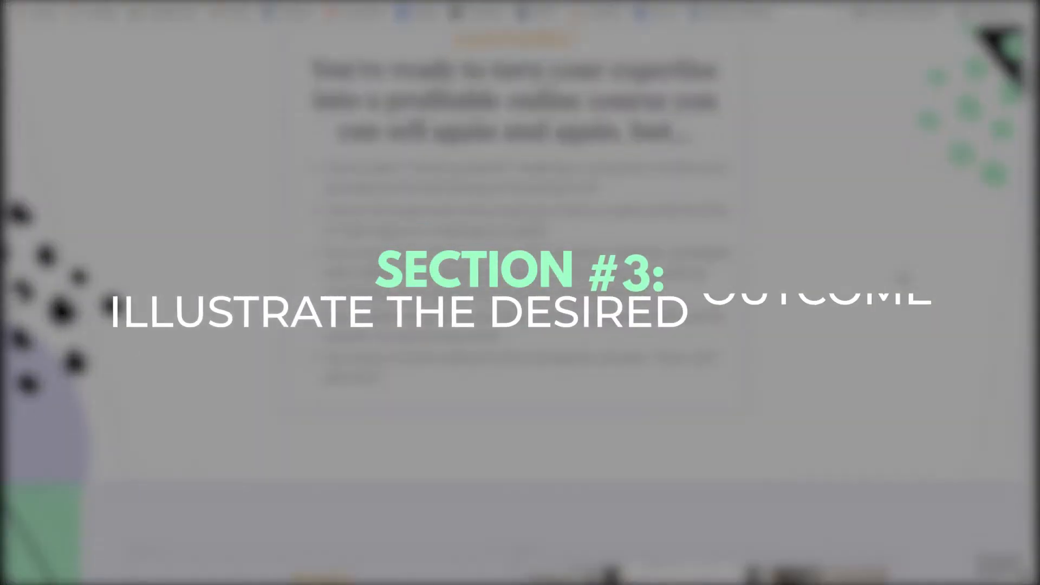
Review the 3: Paint the Picture - Outcome section and locate its matching Text & Image template among the sections available to add.
scroll(903, 280, "down", 9)
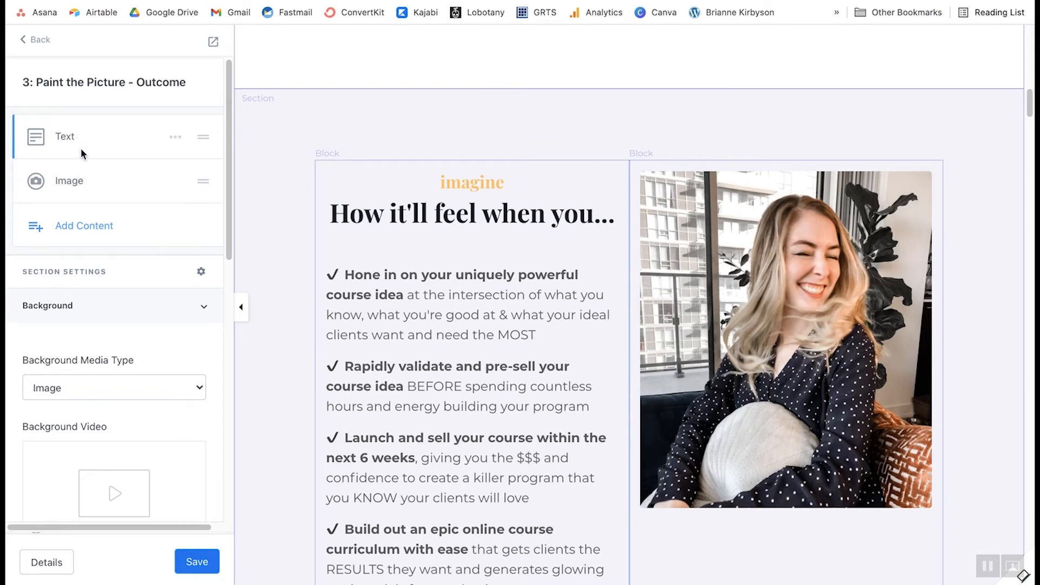
left_click(34, 40)
scroll(116, 297, "down", 5)
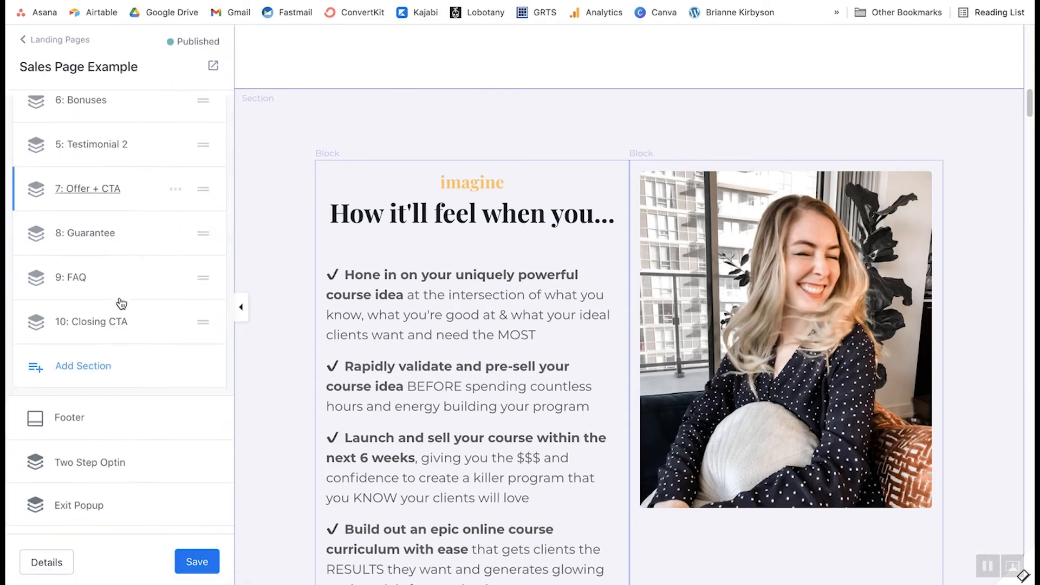
left_click(102, 368)
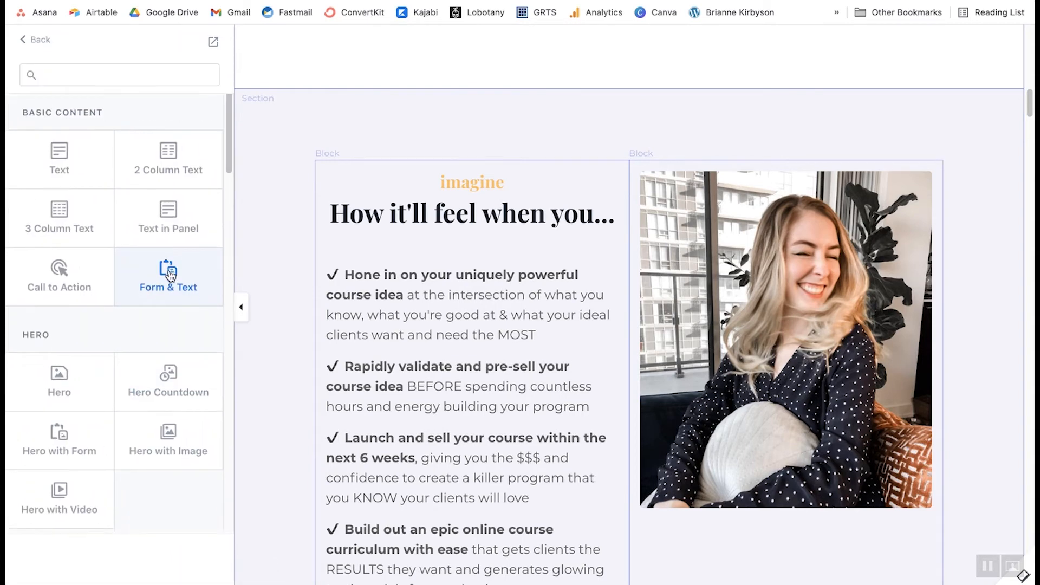
scroll(168, 275, "down", 12)
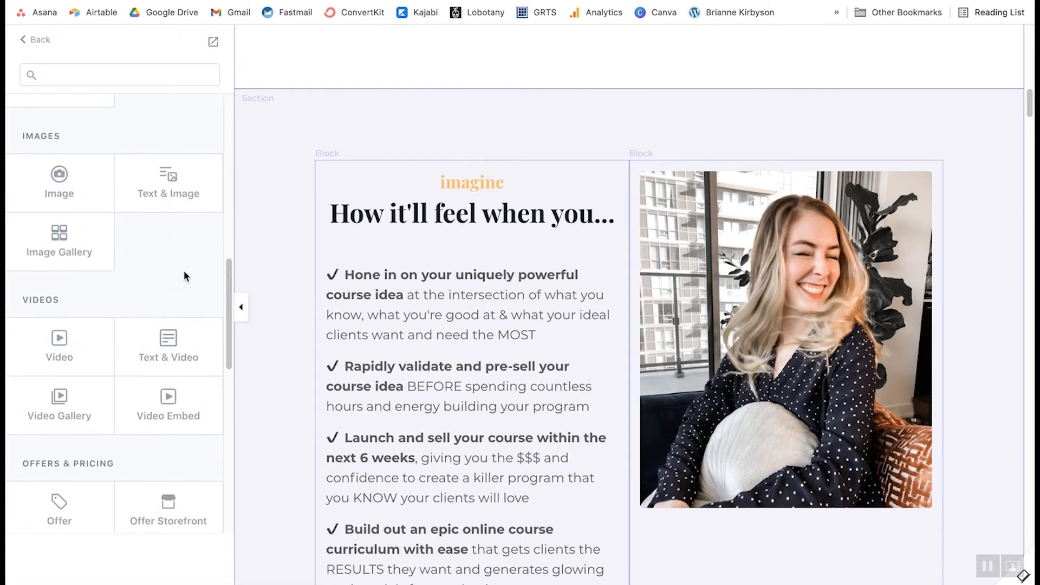
left_click(148, 204)
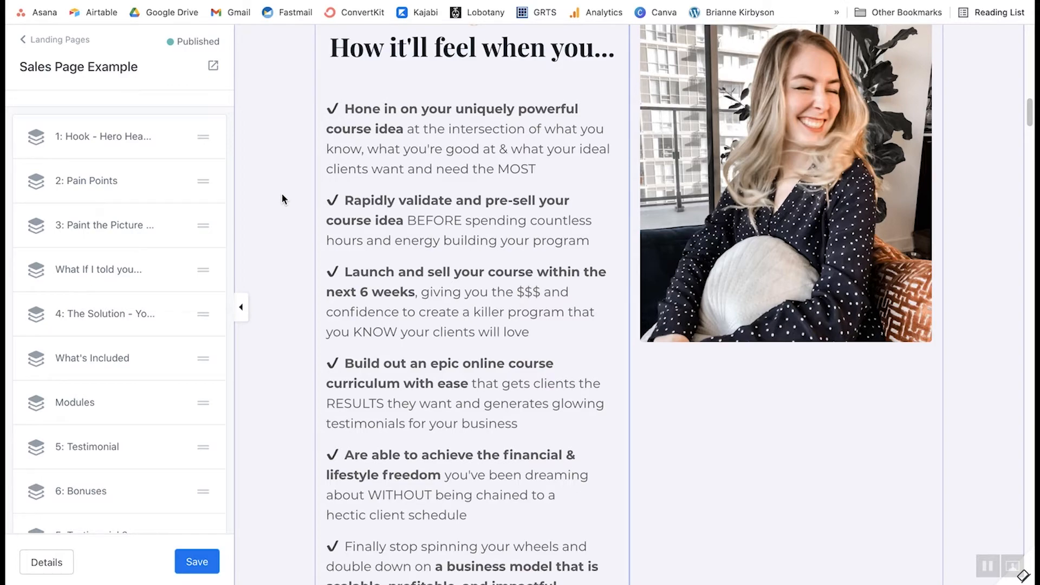
Review the outcome list, the "What if I told you" banner and the Course Boss Academy introduction on the page.
scroll(282, 194, "down", 10)
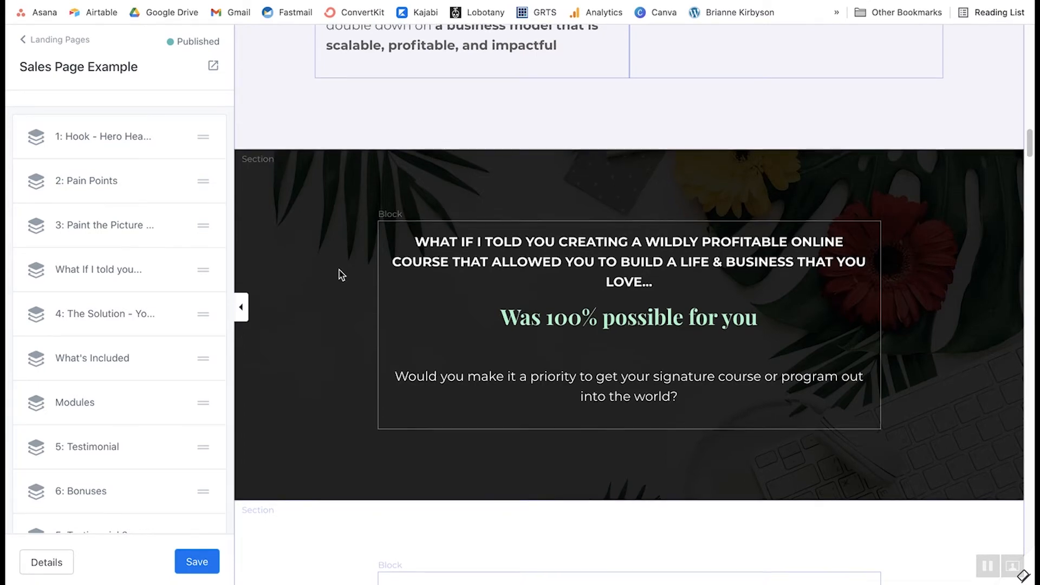
scroll(338, 270, "down", 3)
scroll(342, 276, "down", 6)
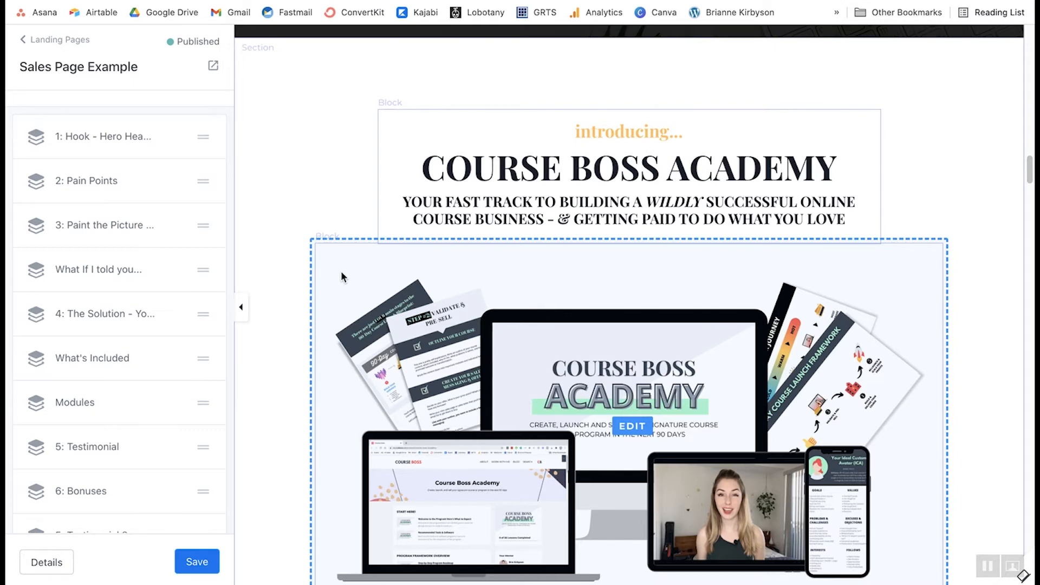
scroll(382, 264, "down", 2)
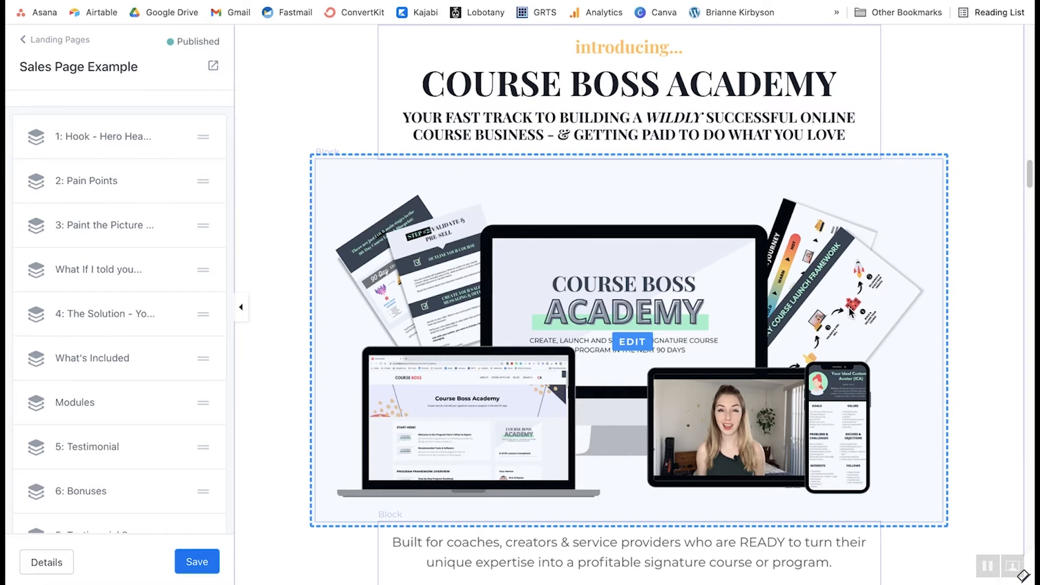
scroll(851, 311, "down", 5)
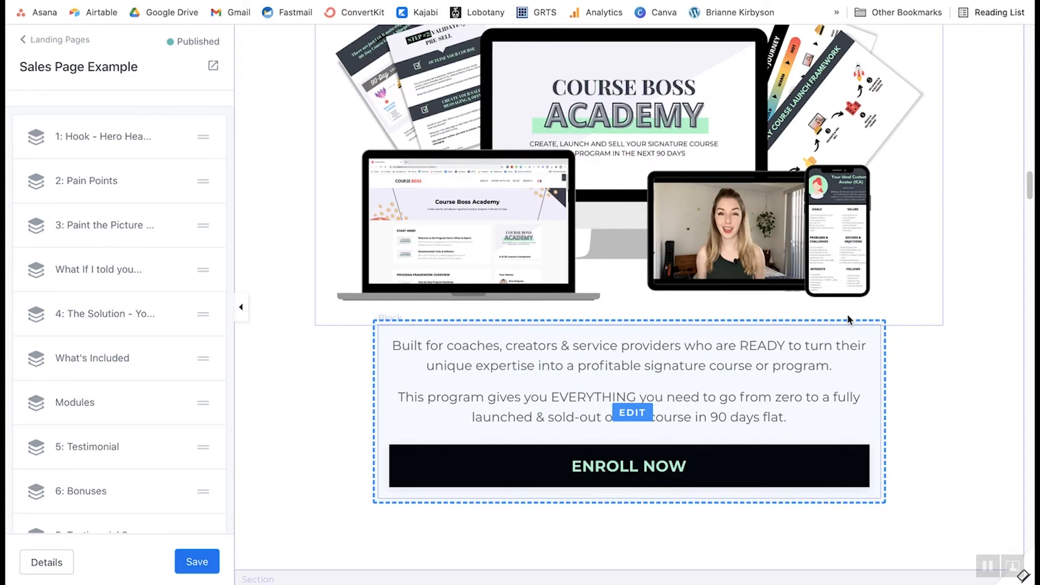
scroll(857, 304, "up", 7)
scroll(857, 304, "up", 9)
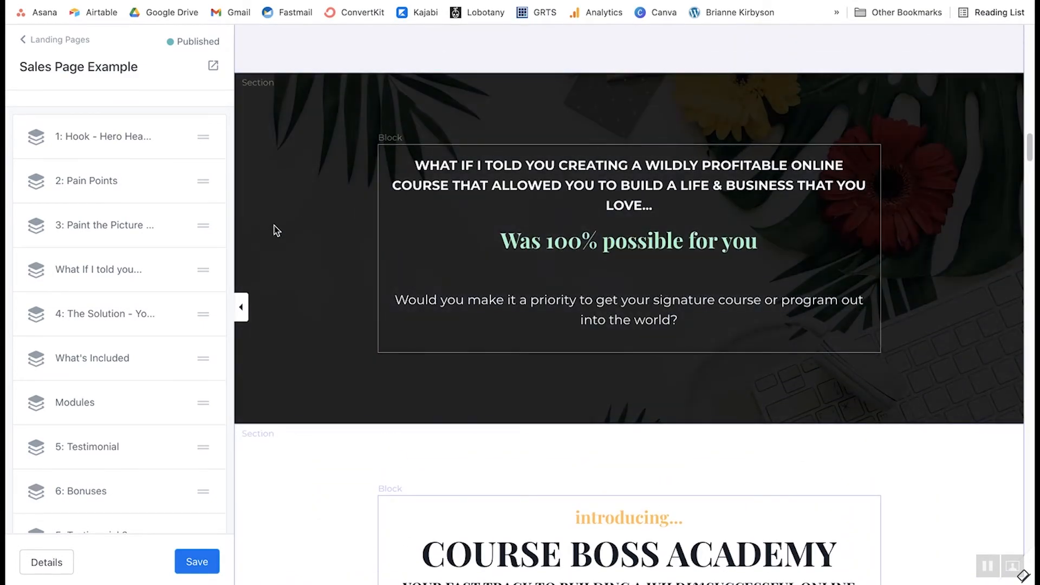
Examine the content blocks of the Course Boss Academy introduction and the What's Included section.
scroll(274, 225, "down", 6)
left_click(277, 228)
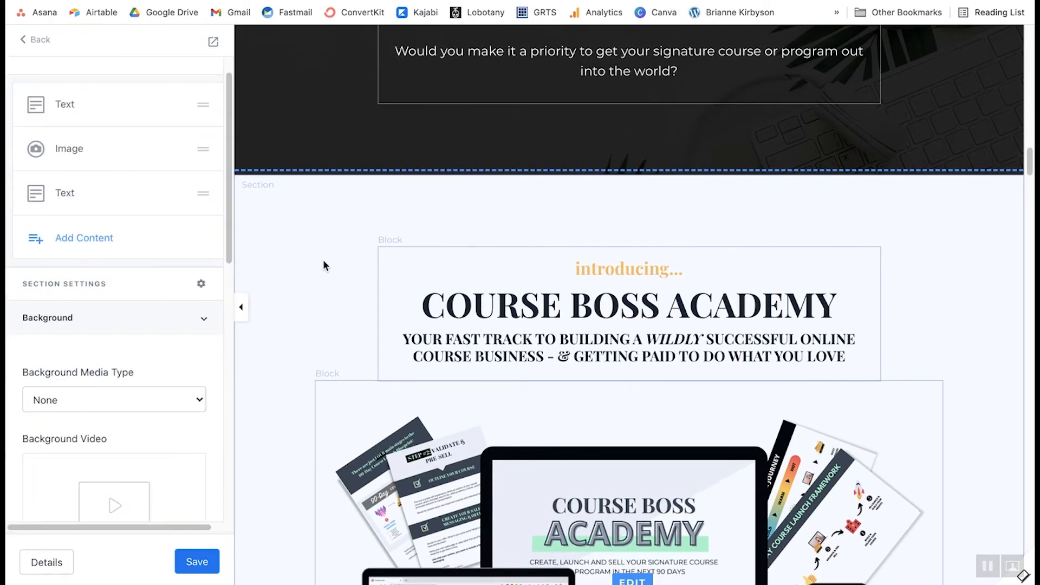
scroll(323, 265, "down", 12)
scroll(339, 272, "down", 7)
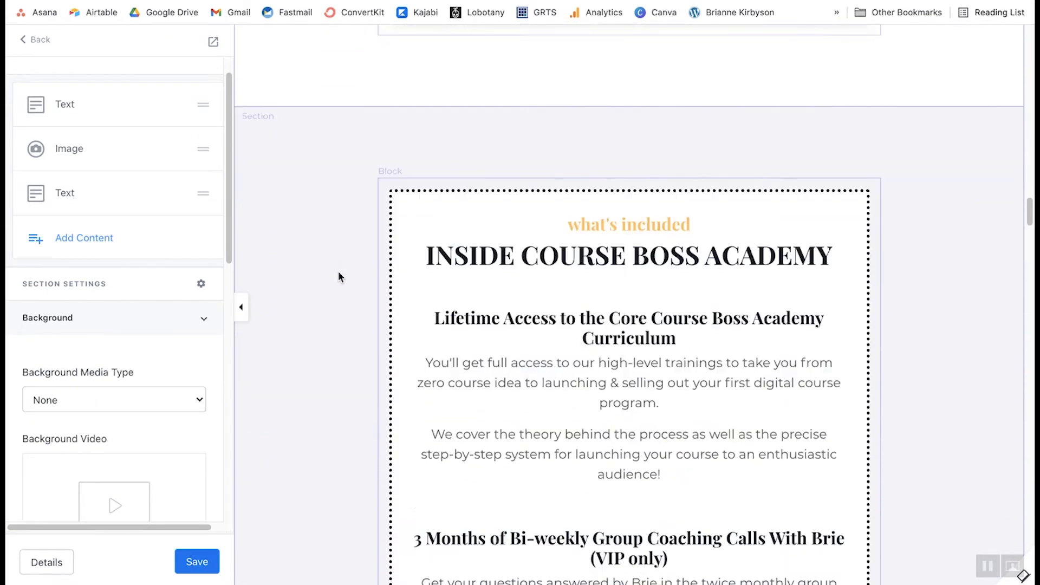
left_click(331, 261)
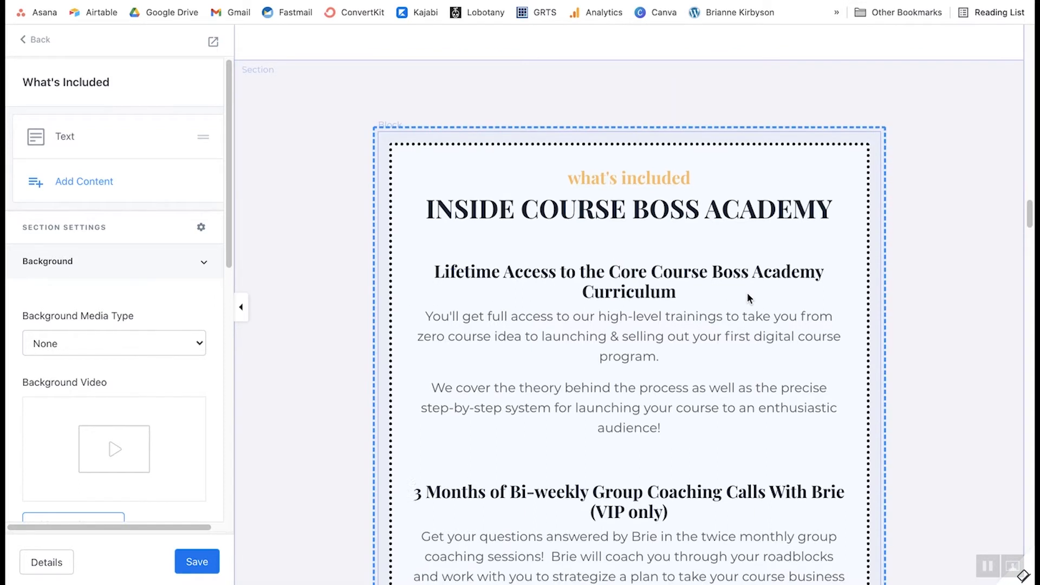
scroll(747, 292, "down", 1)
scroll(749, 296, "down", 7)
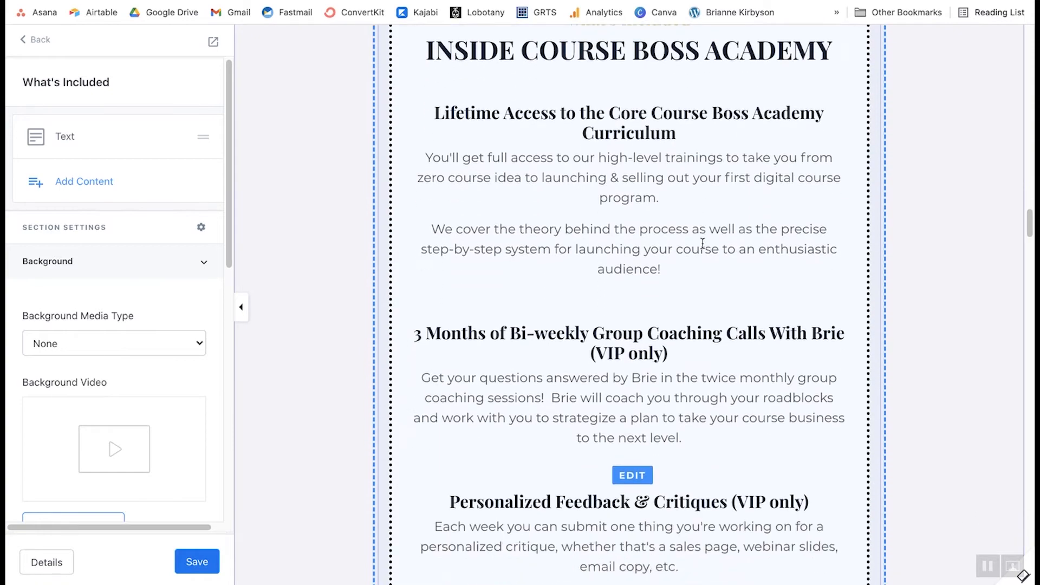
scroll(703, 245, "down", 15)
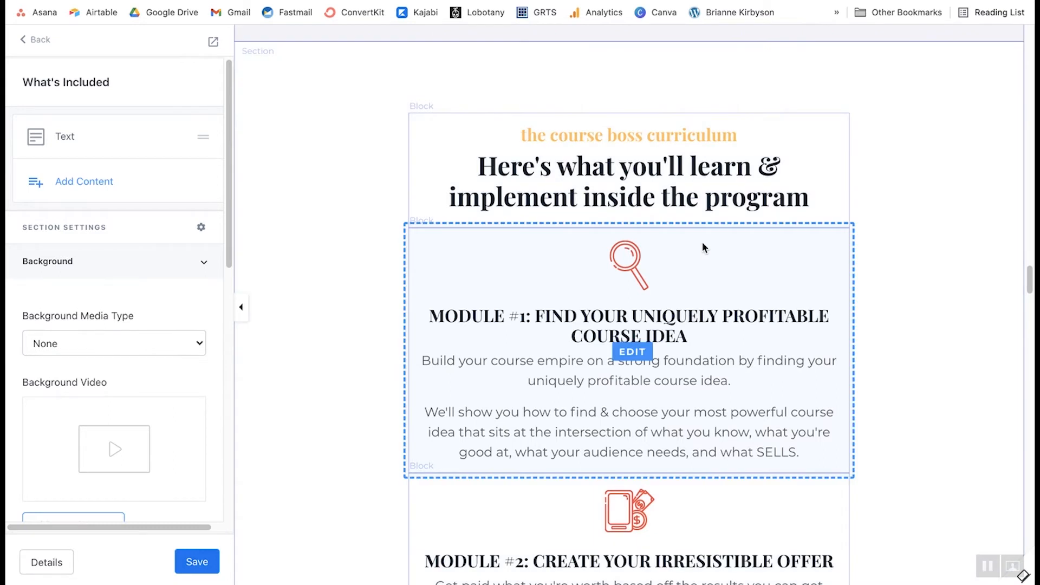
Compare the background color settings of the Course Boss Academy introduction and the What's Included section.
left_click(362, 164)
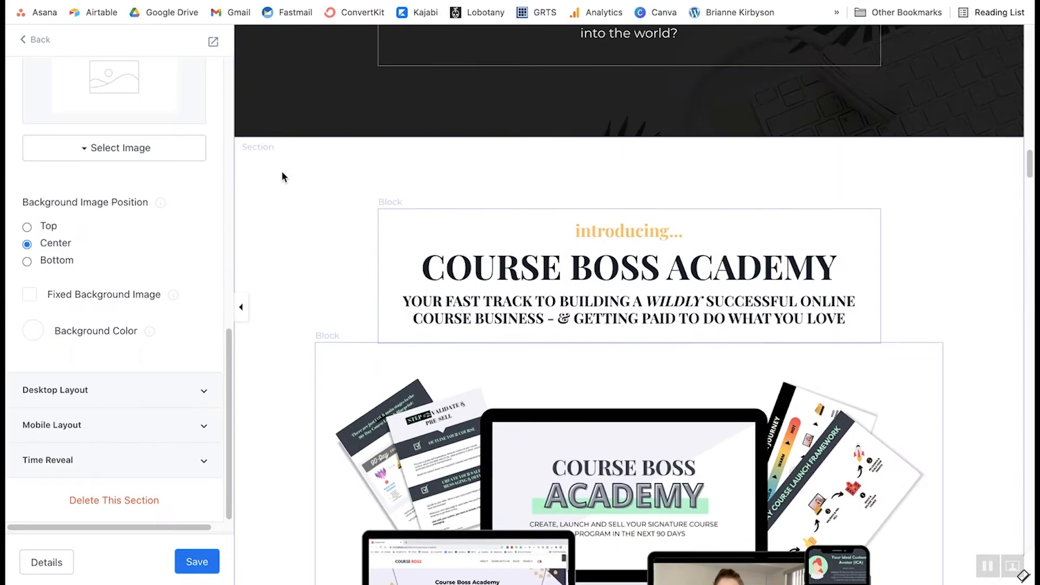
scroll(281, 170, "down", 1)
scroll(157, 331, "up", 10)
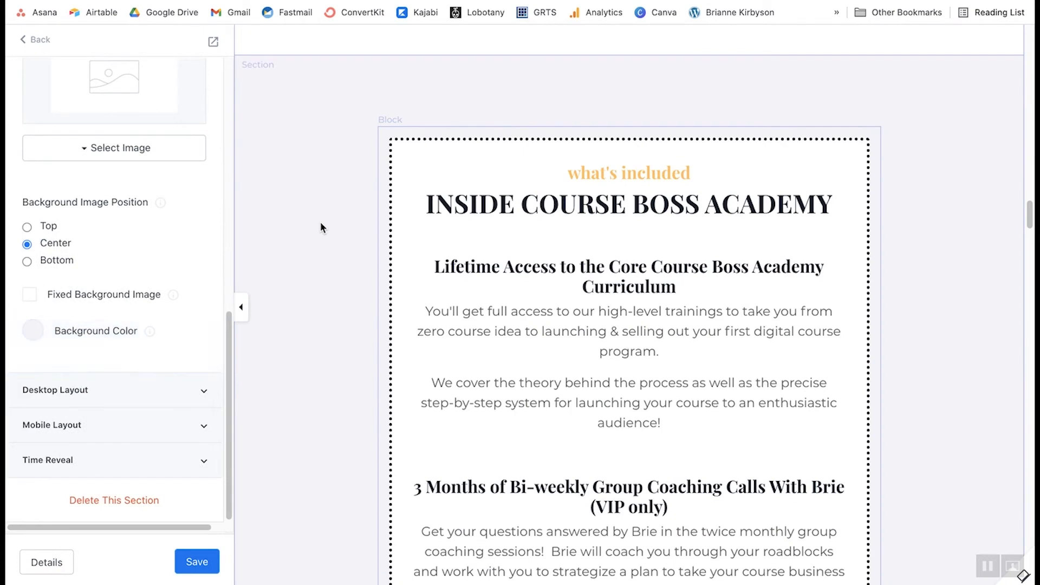
scroll(181, 219, "up", 10)
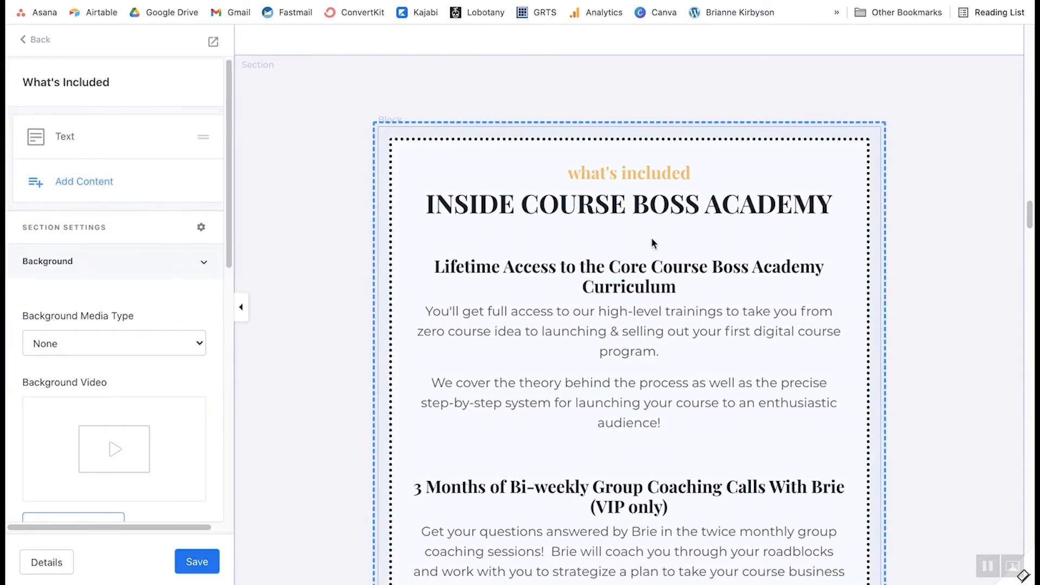
Open the Modules section and examine how its Text and Feature blocks make up the course curriculum.
scroll(654, 244, "down", 8)
scroll(652, 238, "down", 10)
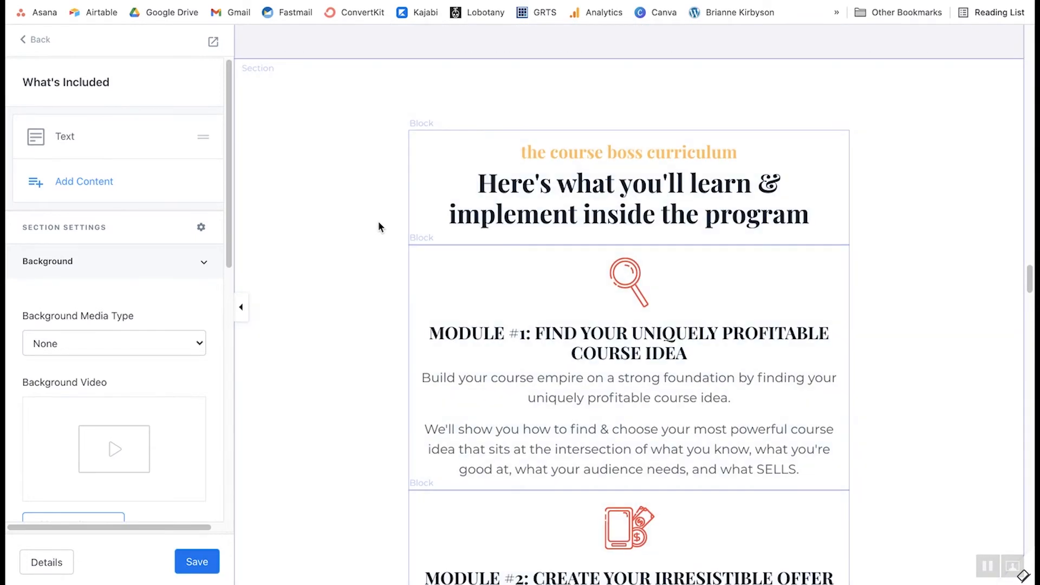
left_click(378, 227)
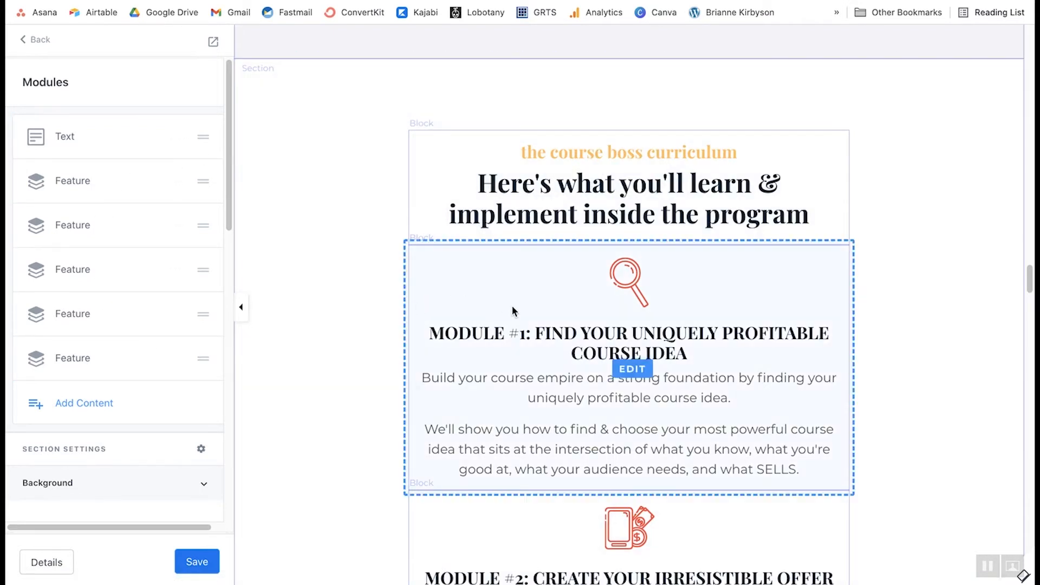
scroll(513, 304, "down", 1)
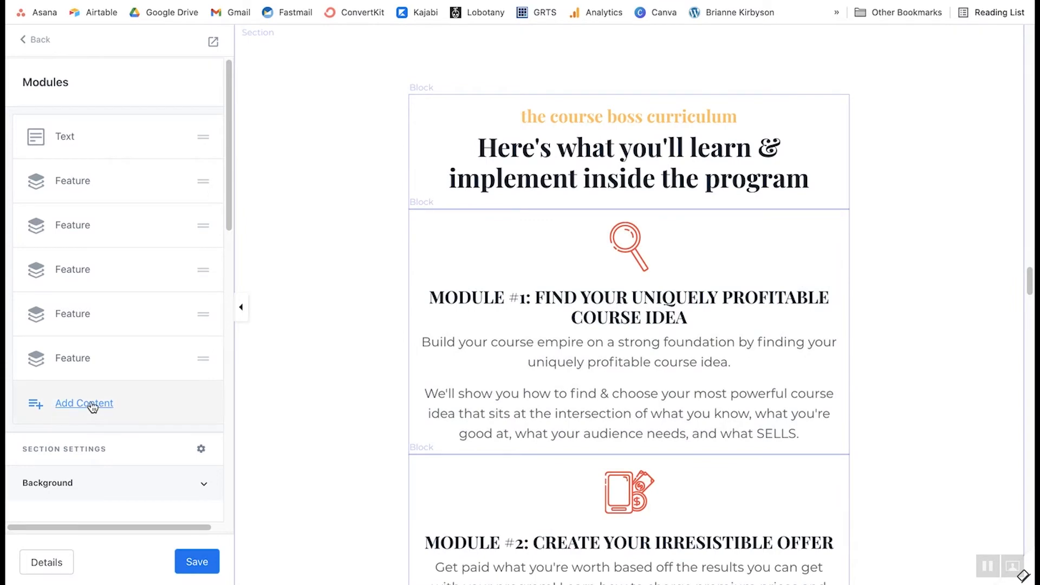
scroll(482, 241, "down", 3)
Open the Module #1 Feature block and examine its width, image, image action and text settings.
left_click(487, 252)
scroll(508, 244, "down", 10)
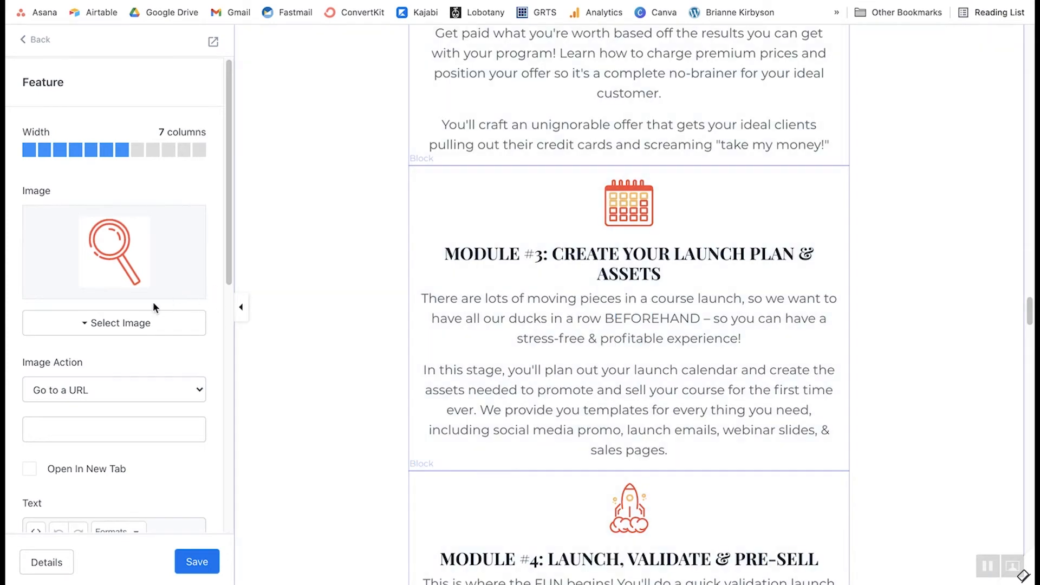
scroll(144, 317, "down", 4)
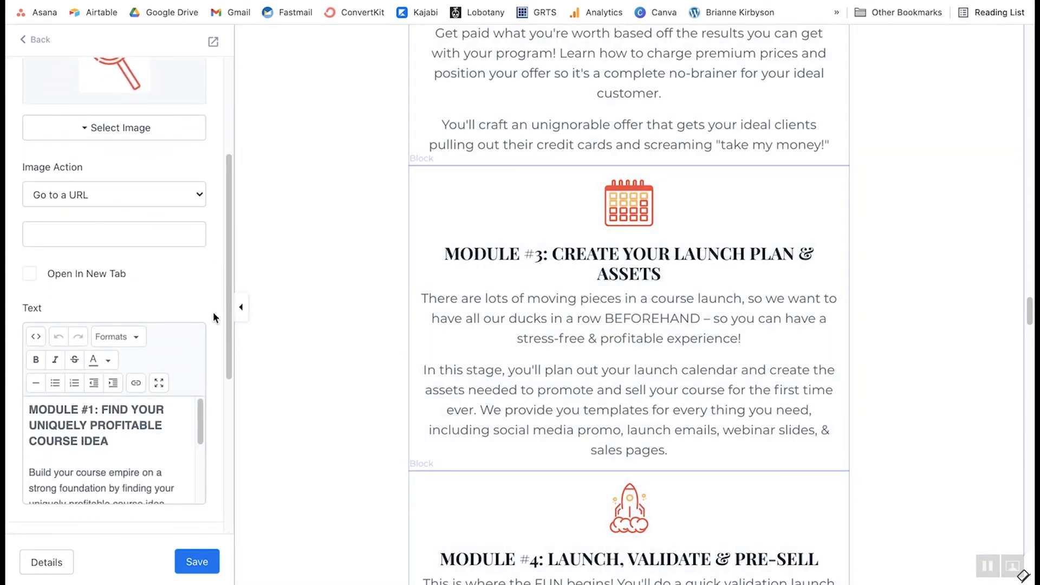
scroll(213, 312, "down", 5)
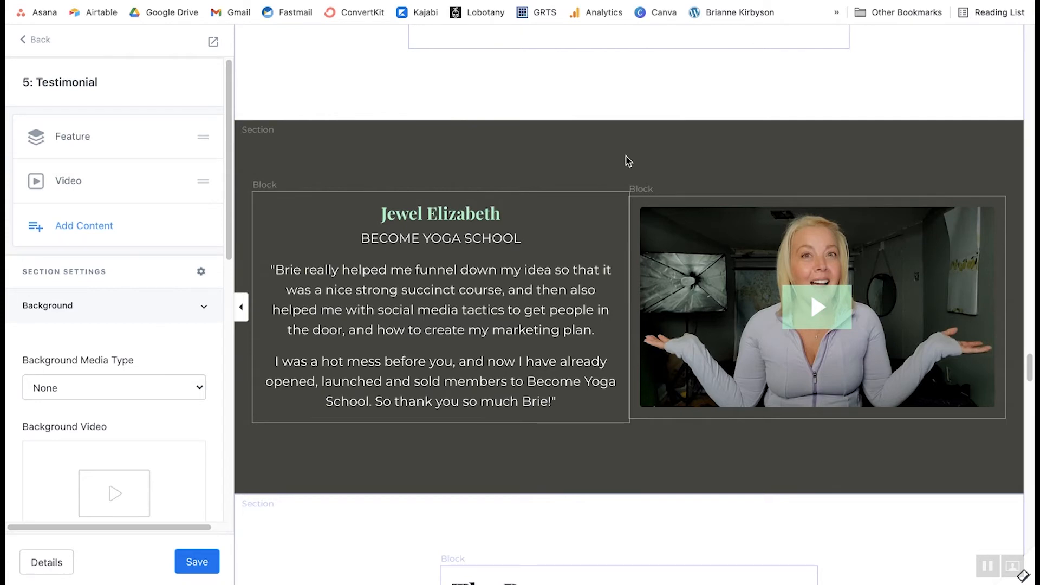
Examine the 5: Testimonial section's background settings and continue down the page to the Bonuses section.
left_click(532, 152)
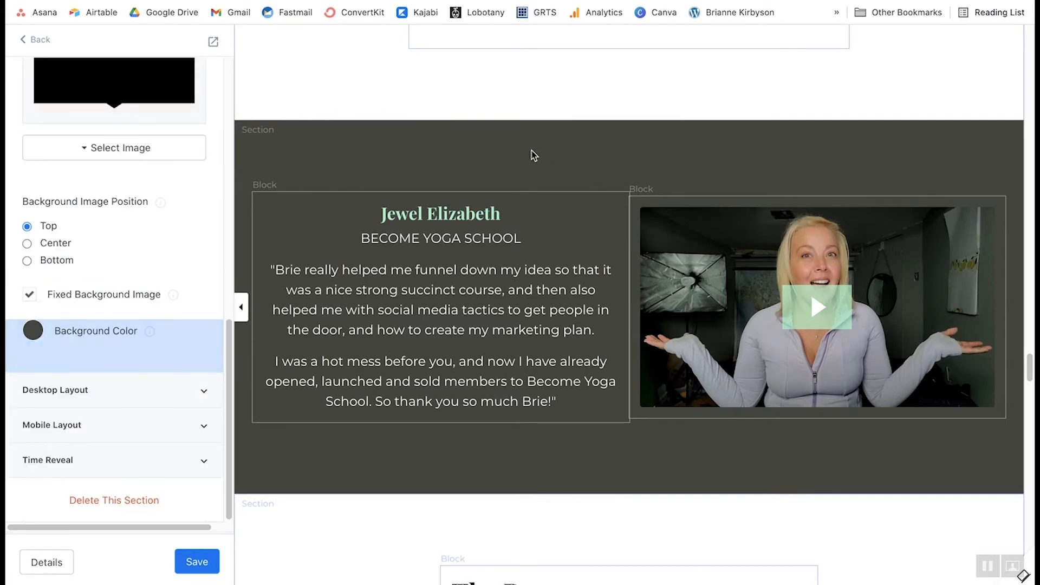
scroll(186, 226, "up", 10)
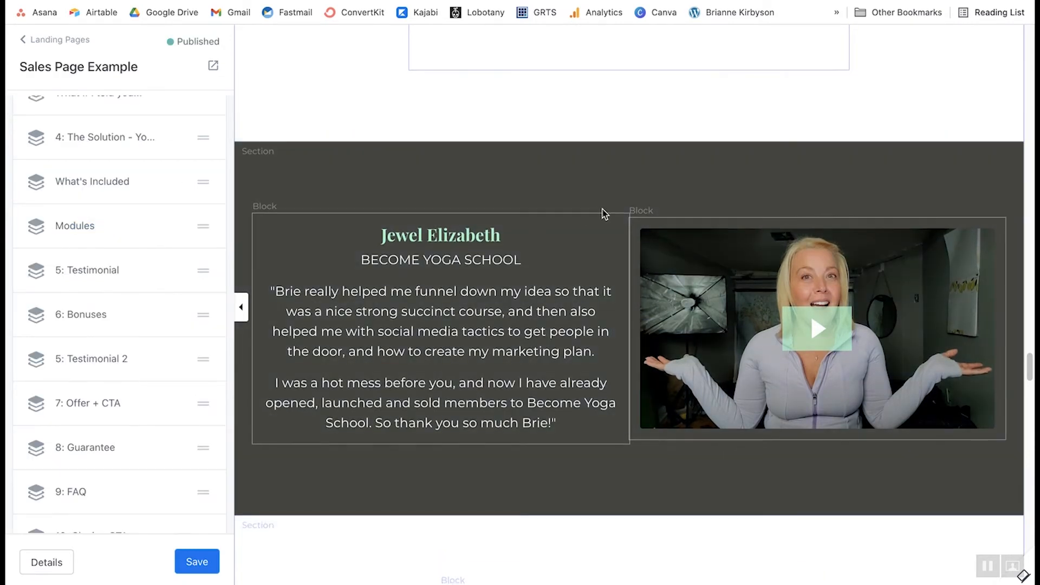
scroll(604, 213, "down", 7)
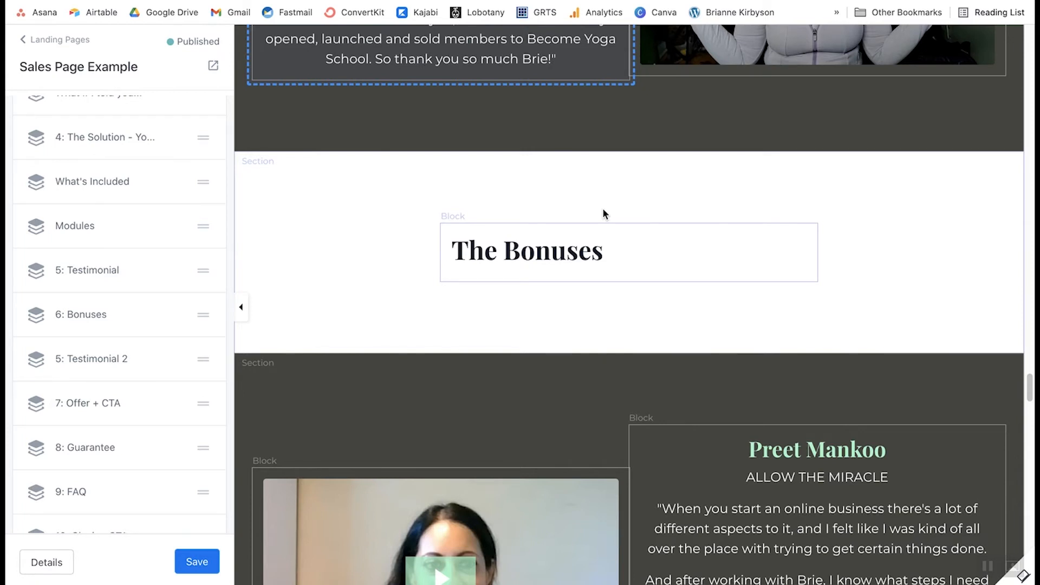
Center-align "The Bonuses" heading in the Bonuses section's Text block and save the page.
left_click(377, 222)
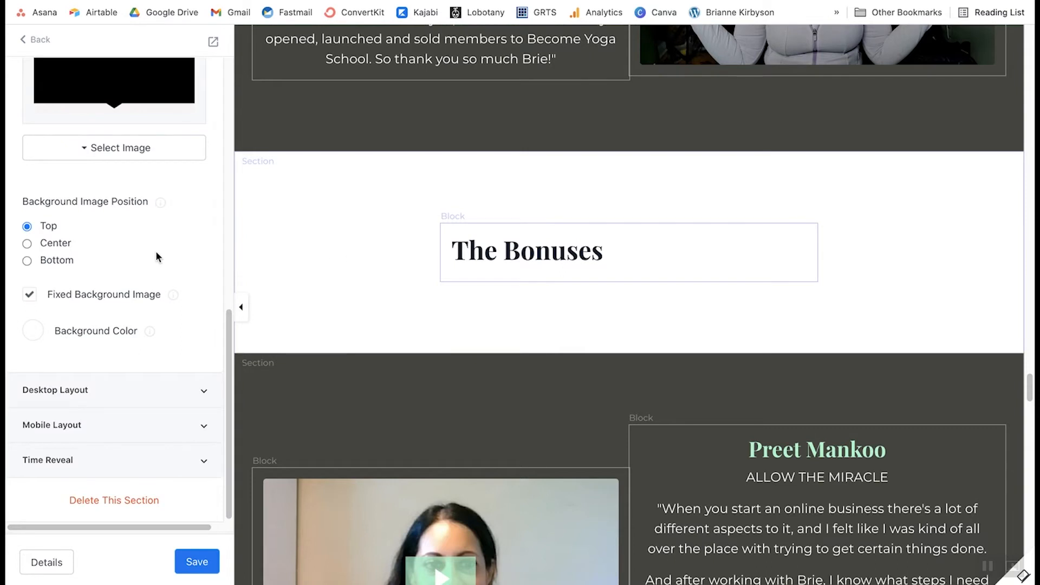
left_click(518, 257)
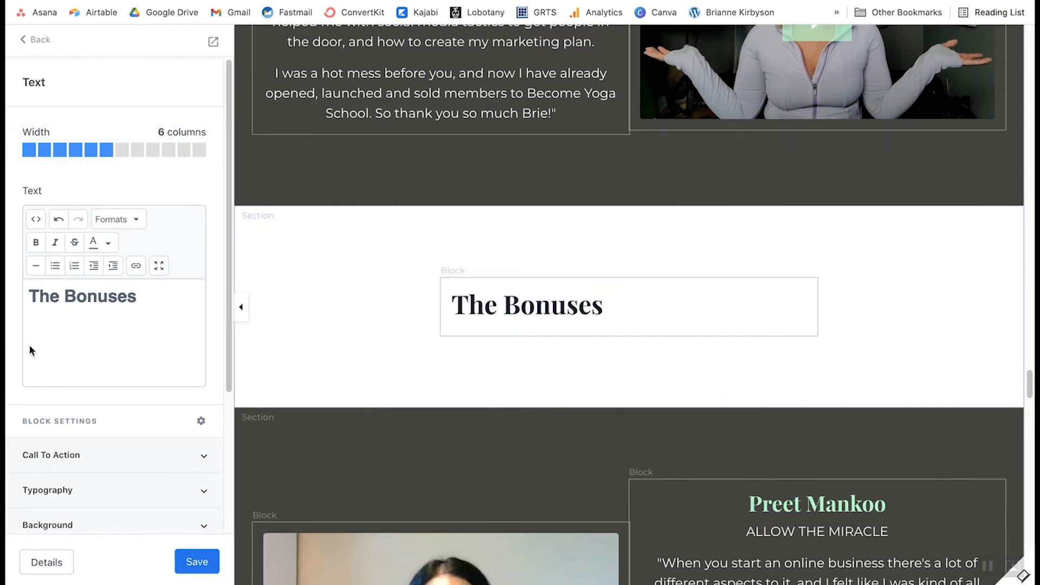
triple_click(106, 305)
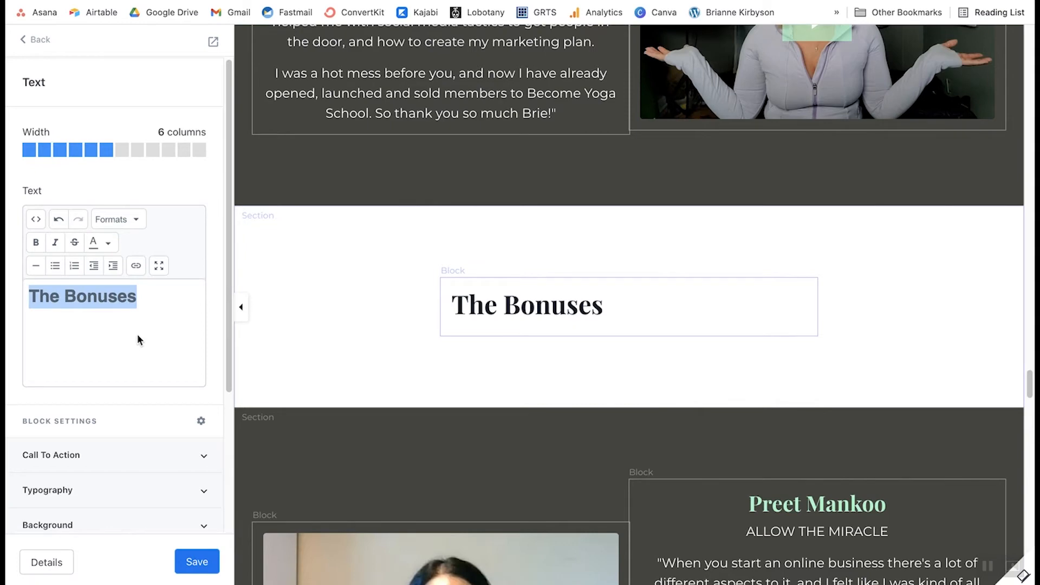
left_click(132, 225)
mouse_move(185, 332)
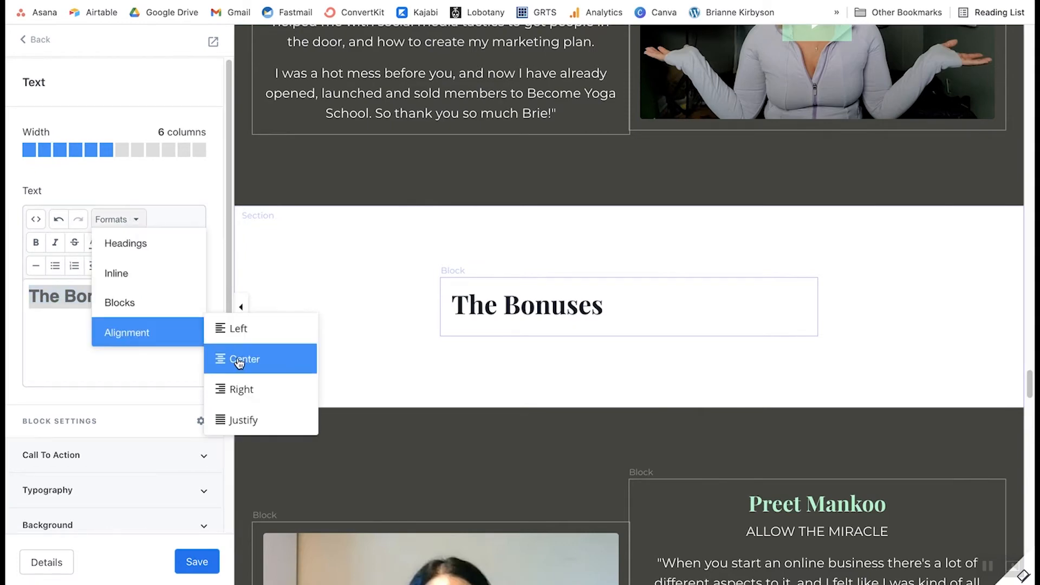
left_click(245, 359)
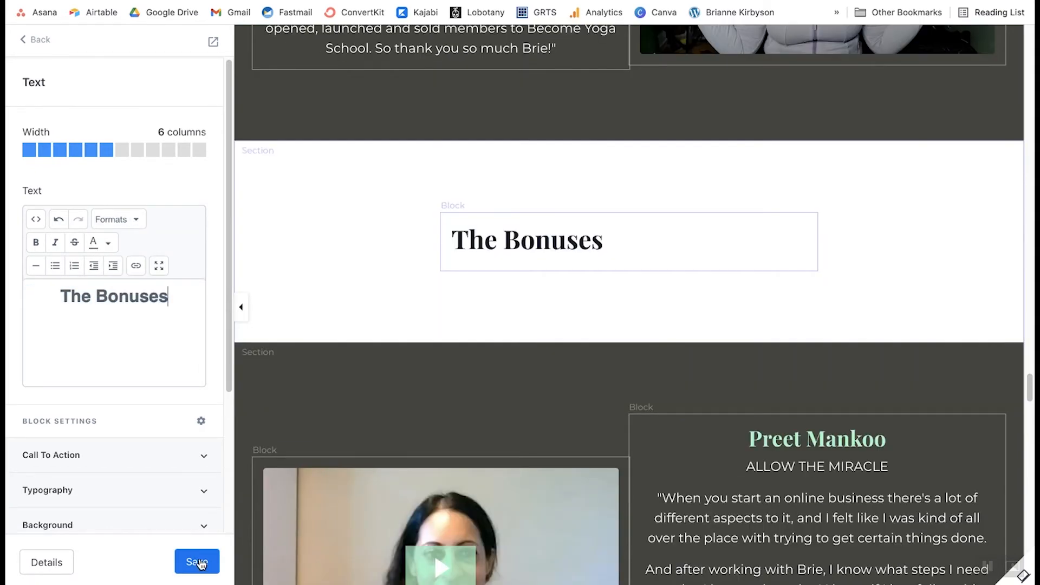
left_click(198, 562)
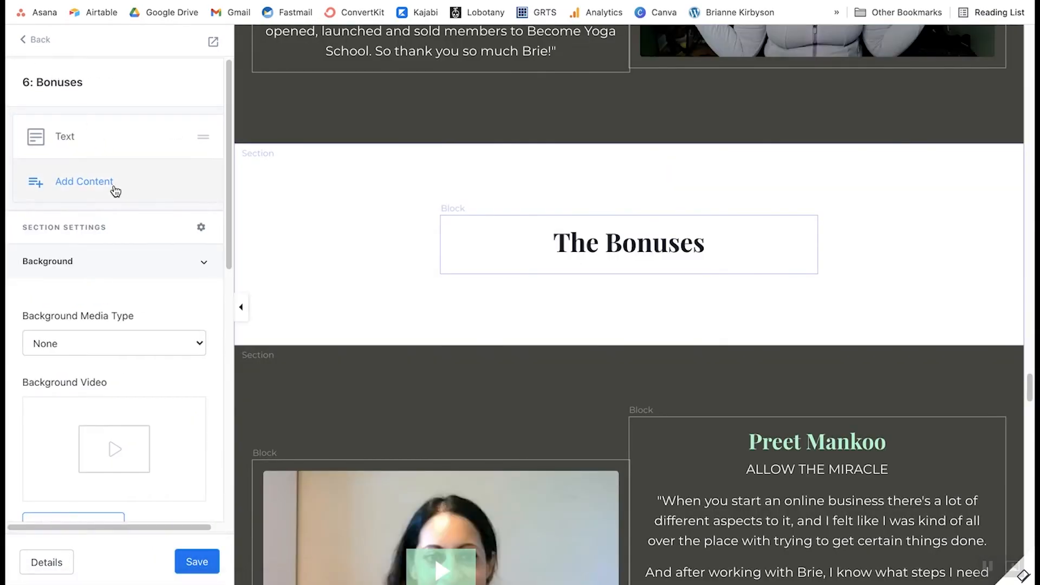
Add a Feature content block to the 6: Bonuses section.
left_click(106, 189)
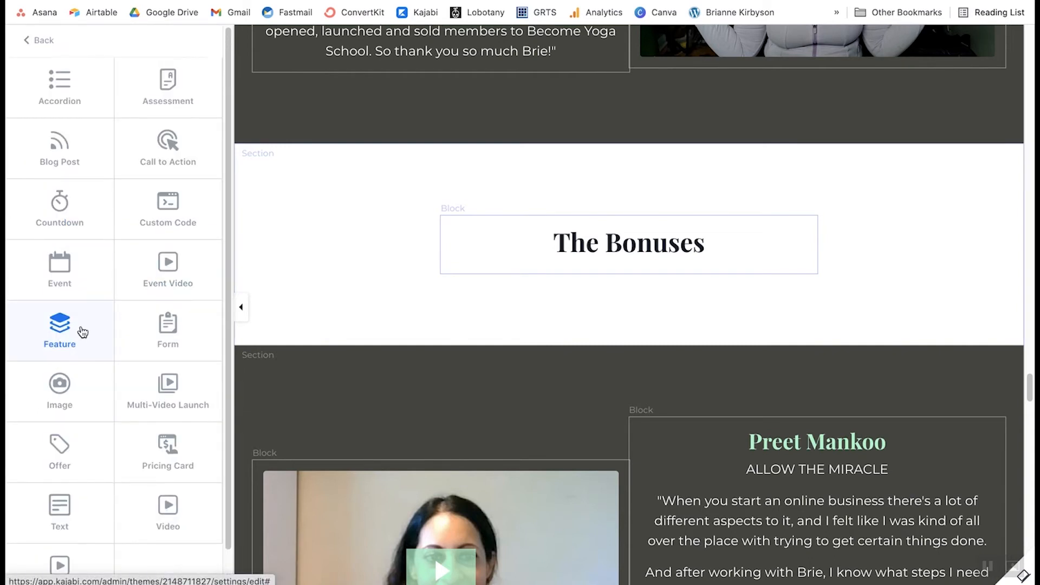
left_click(82, 332)
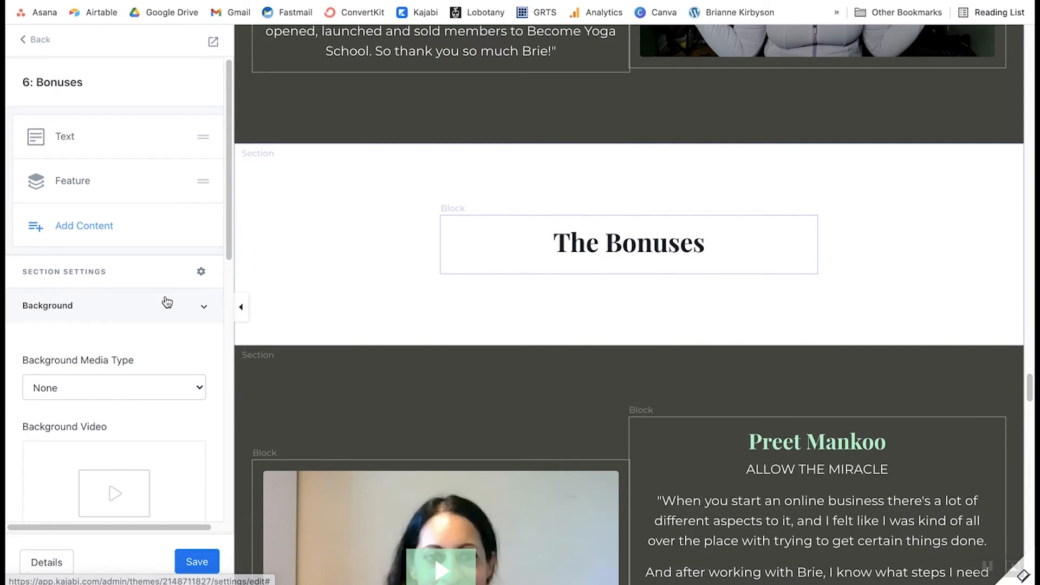
Place the Bonuses section's new Feature block on its own row in the desktop layout.
left_click(113, 197)
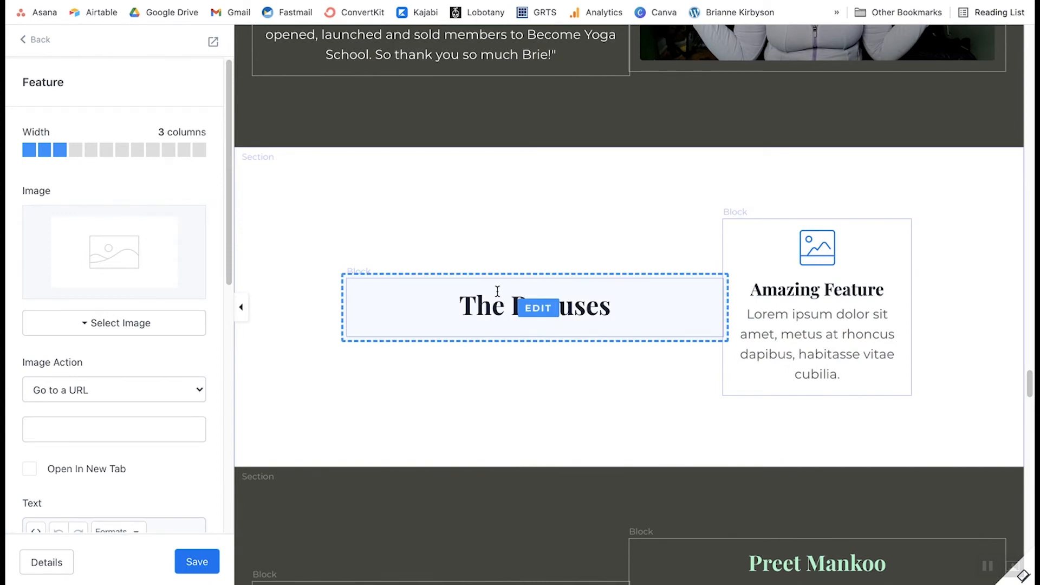
scroll(192, 216, "down", 9)
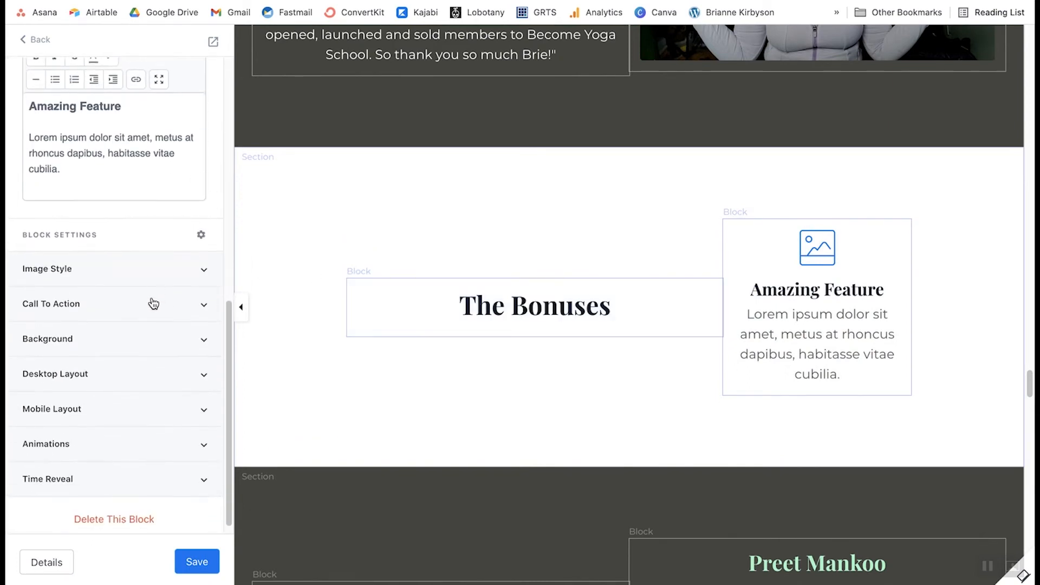
left_click(152, 373)
scroll(153, 372, "down", 8)
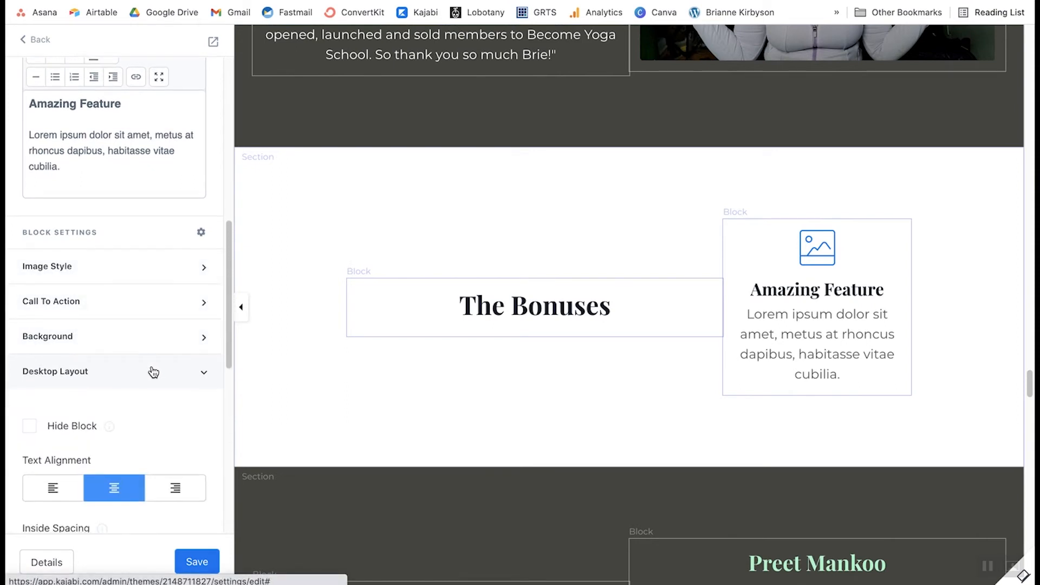
scroll(120, 351, "down", 2)
left_click(25, 396)
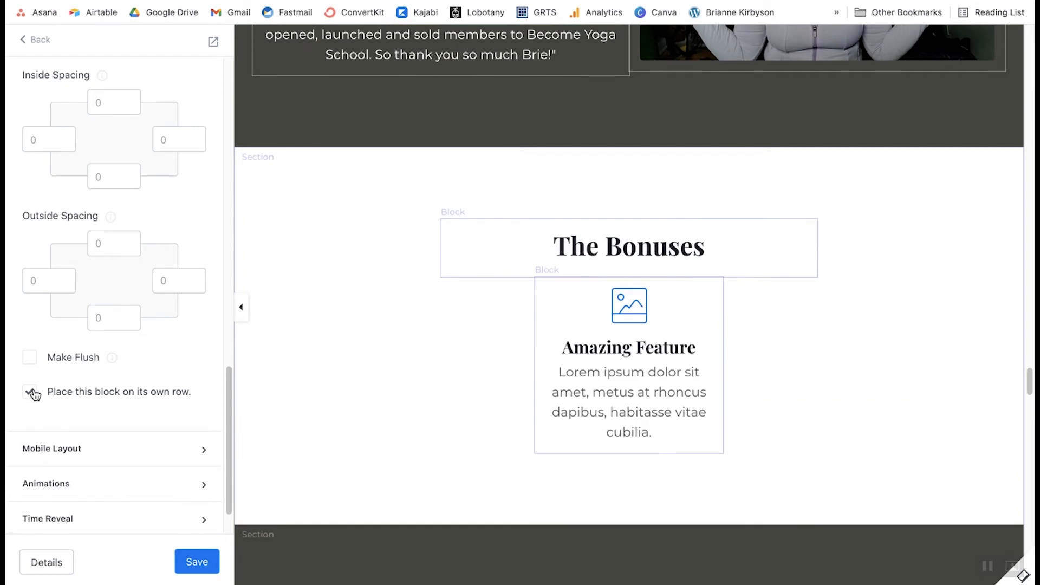
Widen the Bonuses Feature block to 8 columns and give it the Five Figure Course Launch mockup image.
left_click(681, 391)
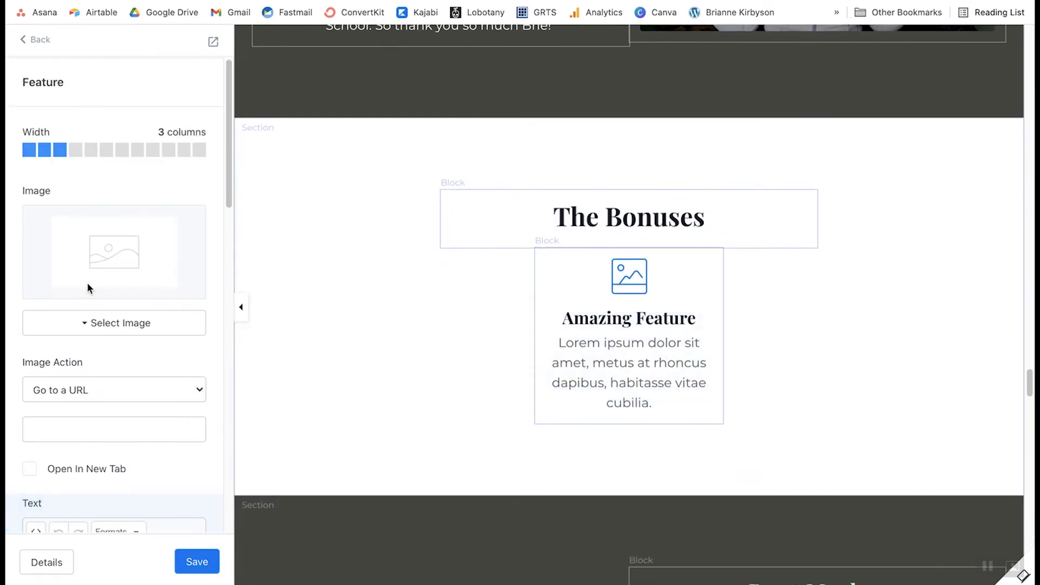
left_click(138, 151)
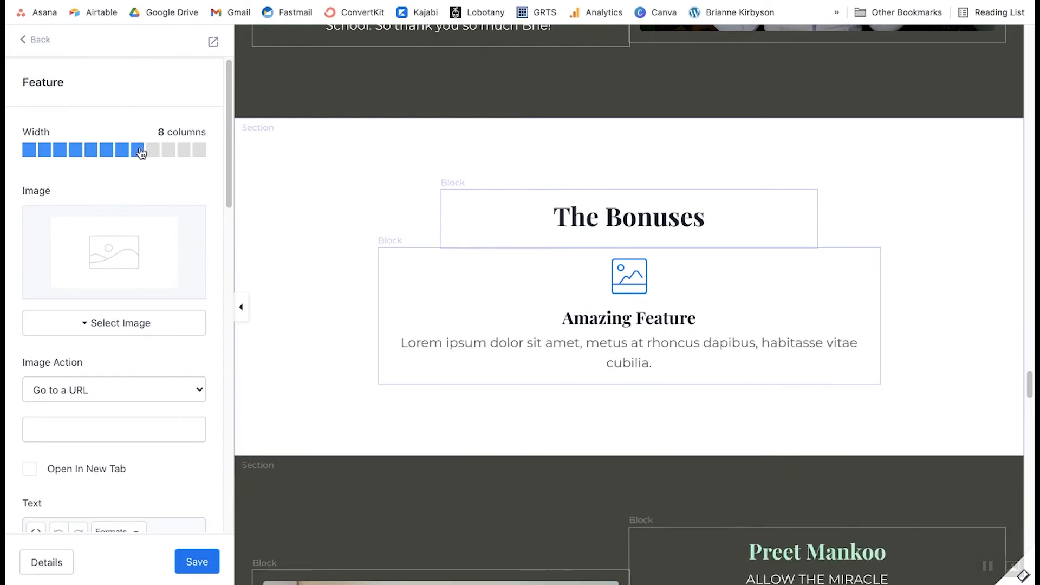
scroll(114, 227, "down", 1)
left_click(101, 282)
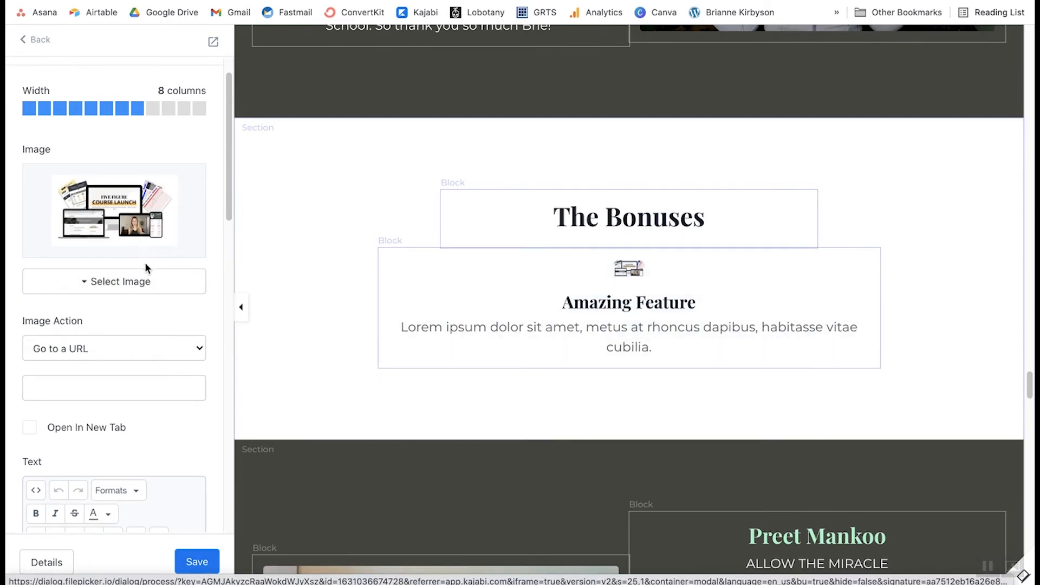
Set the Feature block's image width to 350 in its image style settings.
scroll(145, 267, "down", 3)
scroll(146, 267, "down", 6)
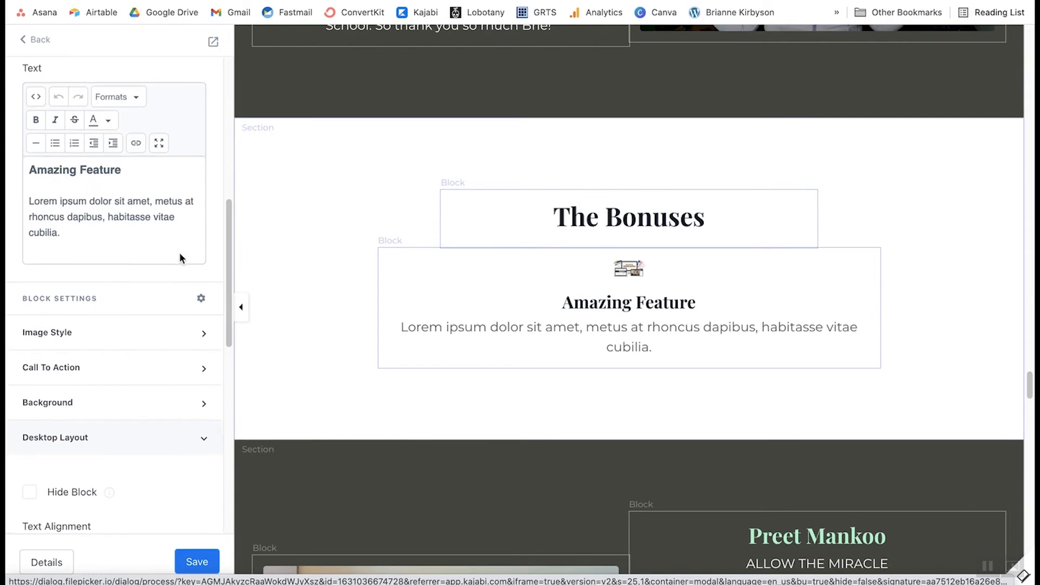
left_click(141, 324)
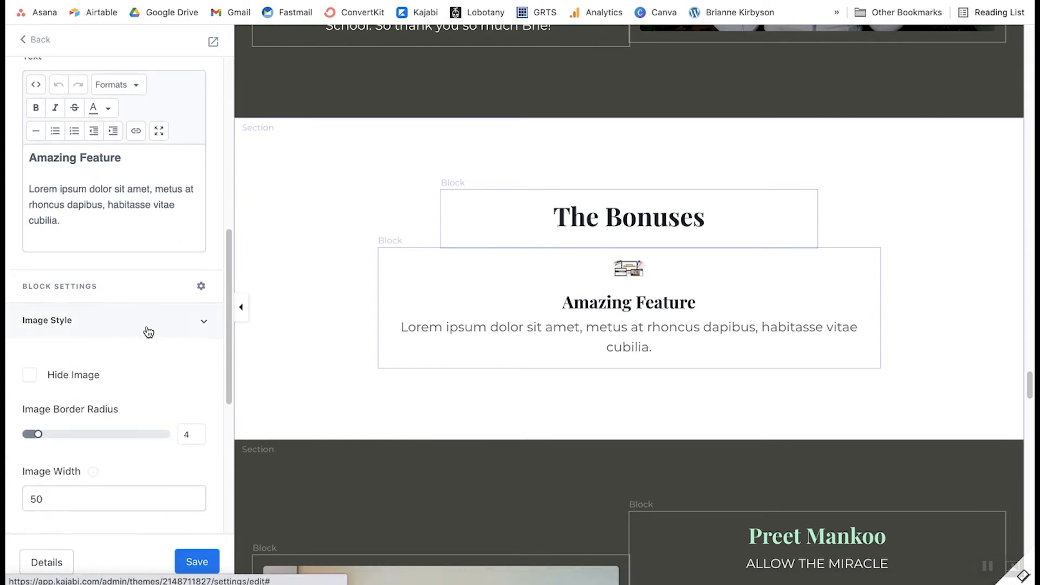
scroll(59, 358, "down", 3)
double_click(59, 358)
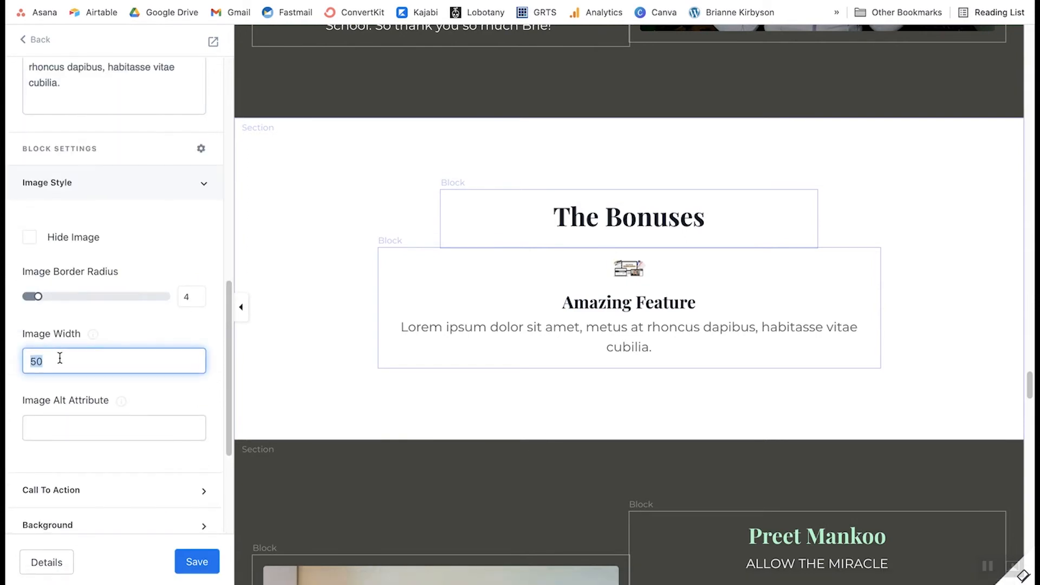
type("300")
double_click(70, 425)
type("3")
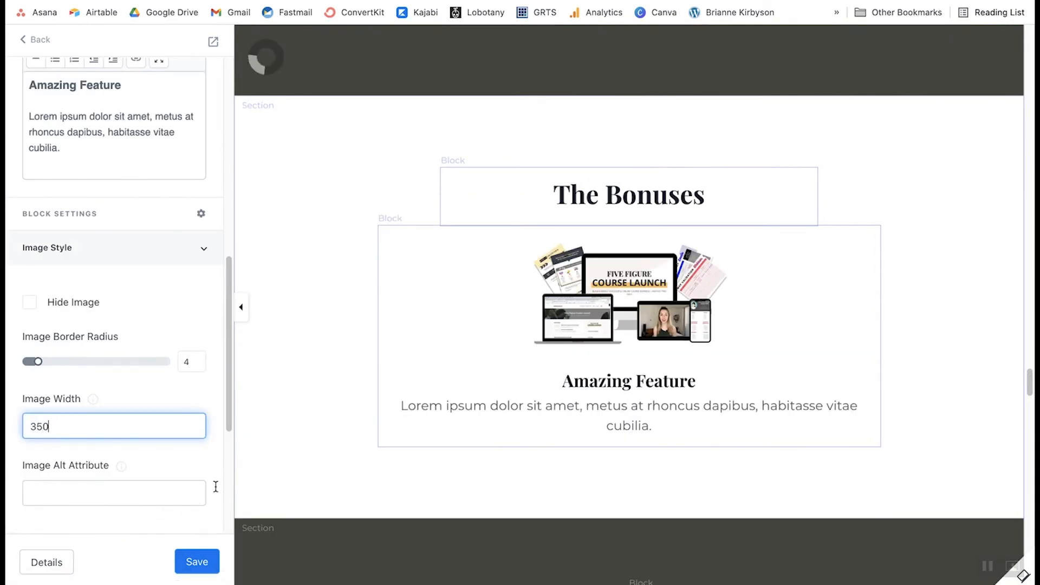
scroll(190, 324, "down", 2)
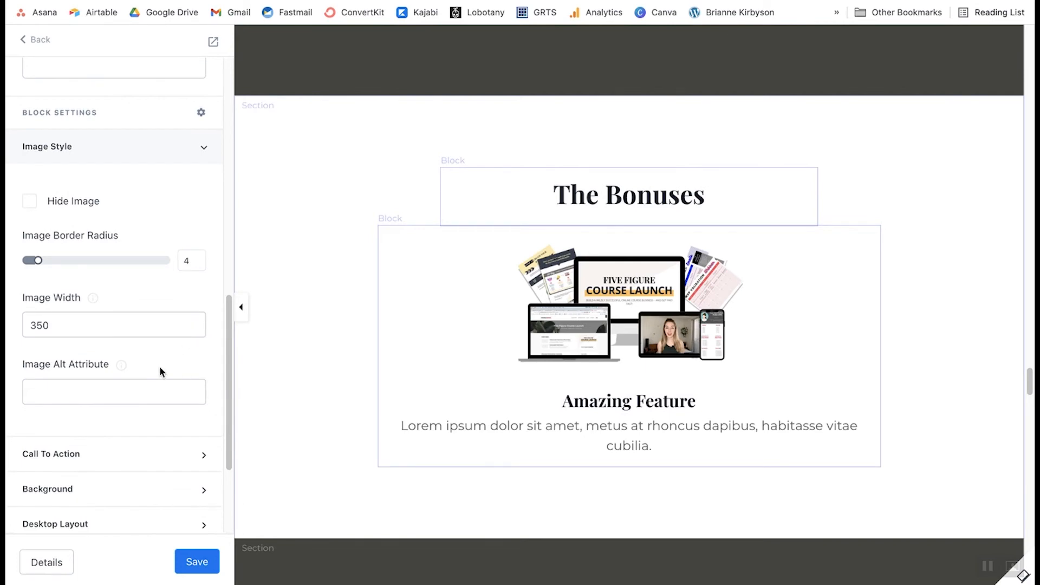
Colour the "Amazing Feature" heading in the Feature block's text orange.
left_click(630, 418)
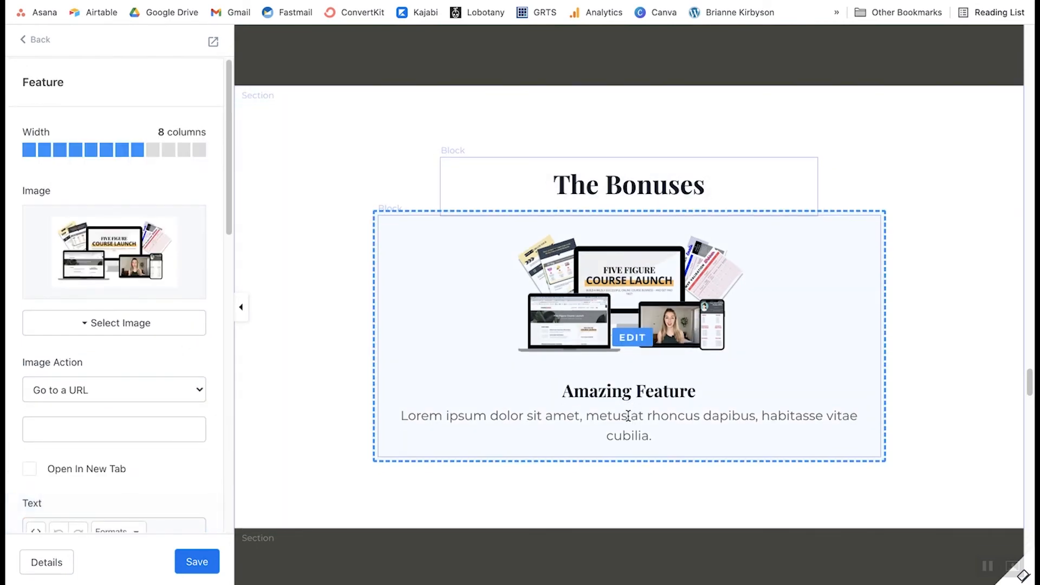
scroll(156, 393, "down", 3)
scroll(156, 393, "down", 4)
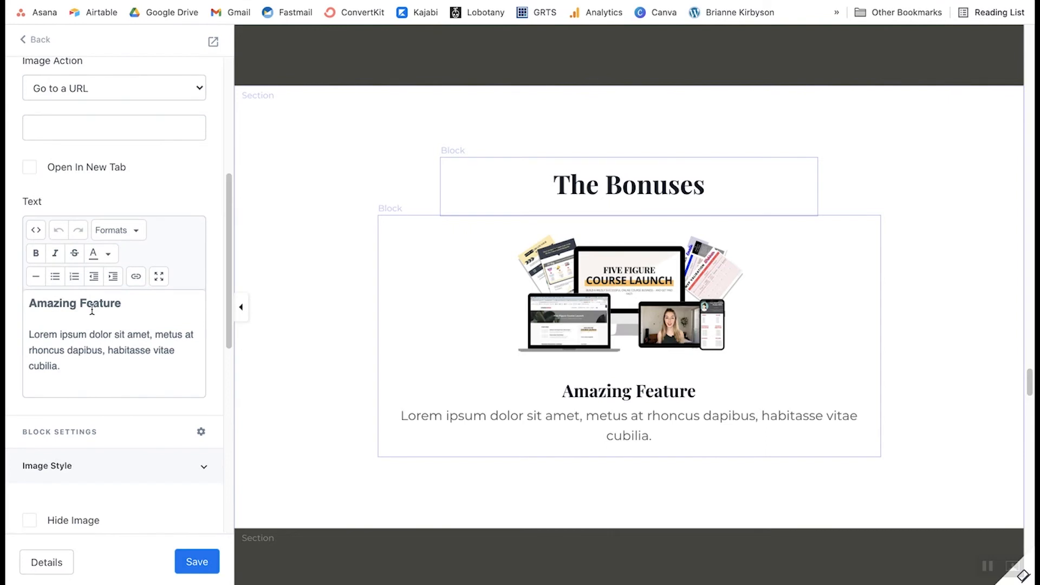
triple_click(87, 304)
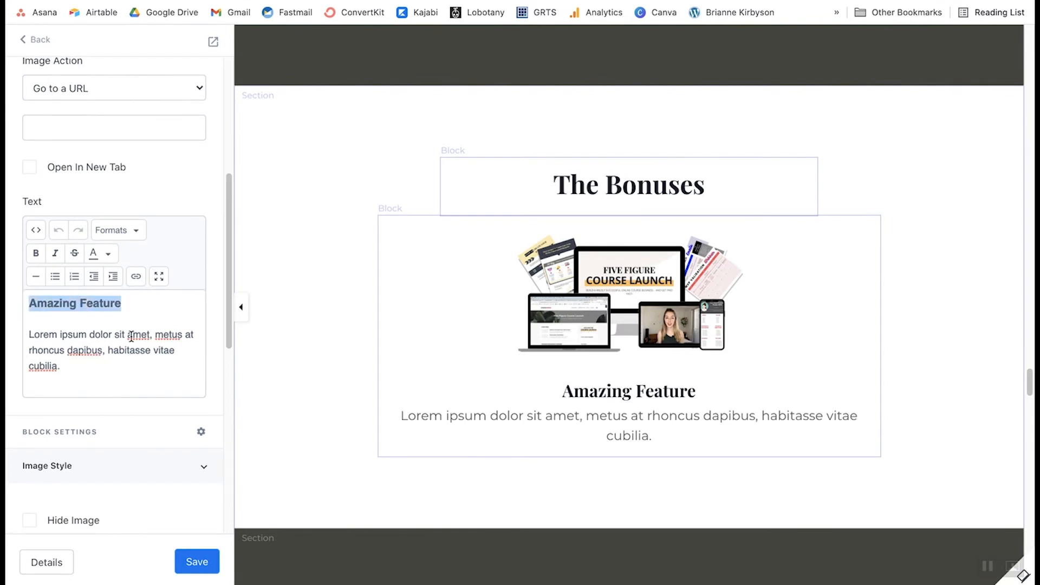
left_click(81, 331)
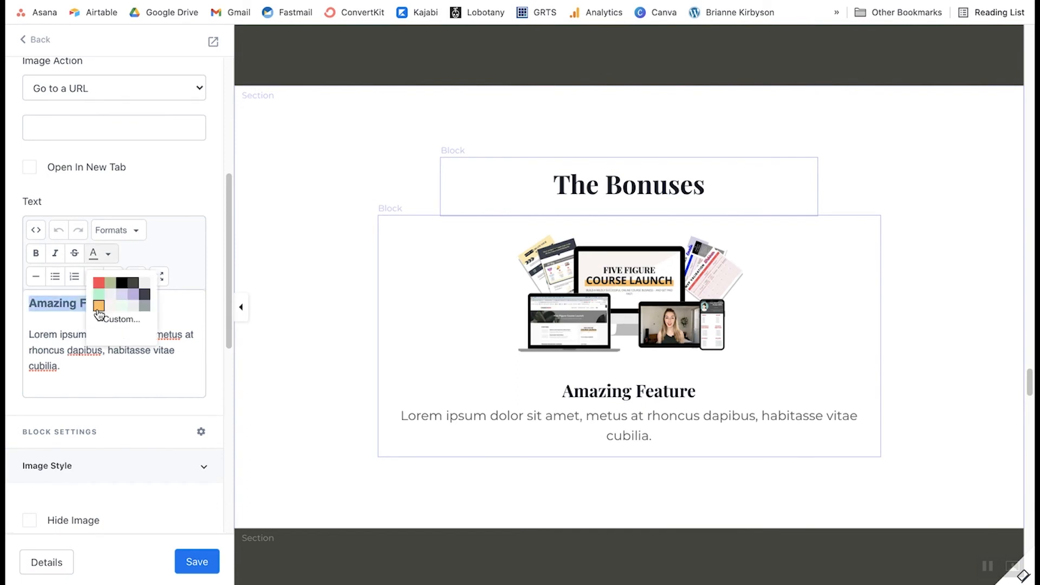
left_click(100, 311)
Left-align the lorem ipsum paragraph under the "Amazing Feature" heading and save the page.
left_click(101, 351)
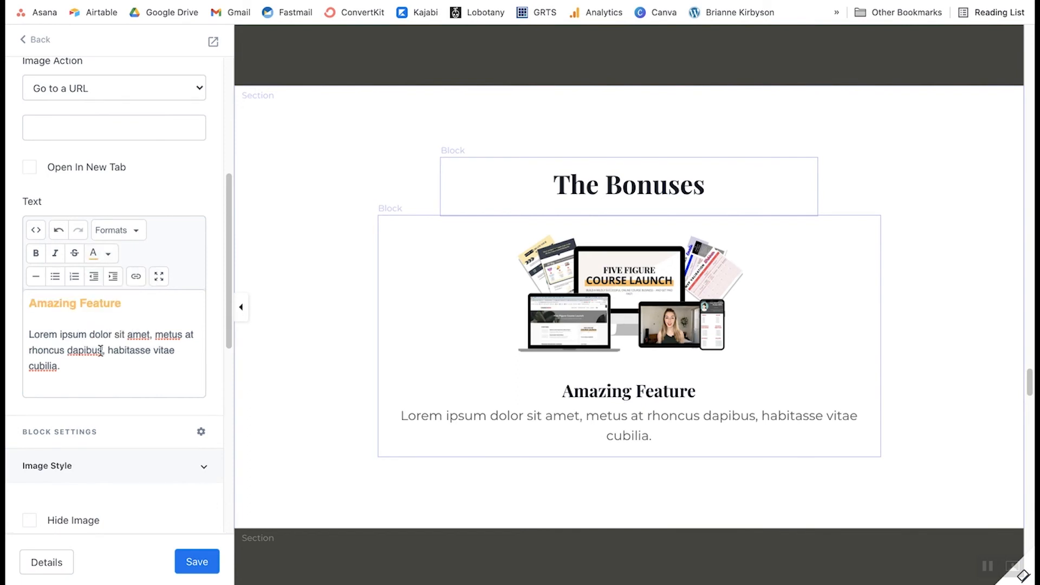
triple_click(113, 350)
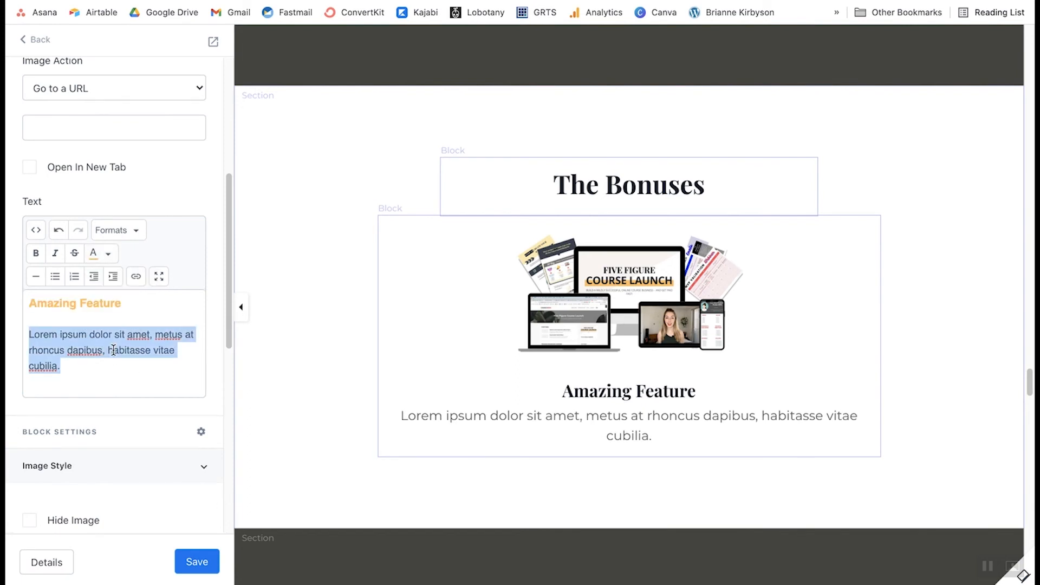
left_click(133, 231)
mouse_move(154, 332)
left_click(230, 340)
left_click(202, 566)
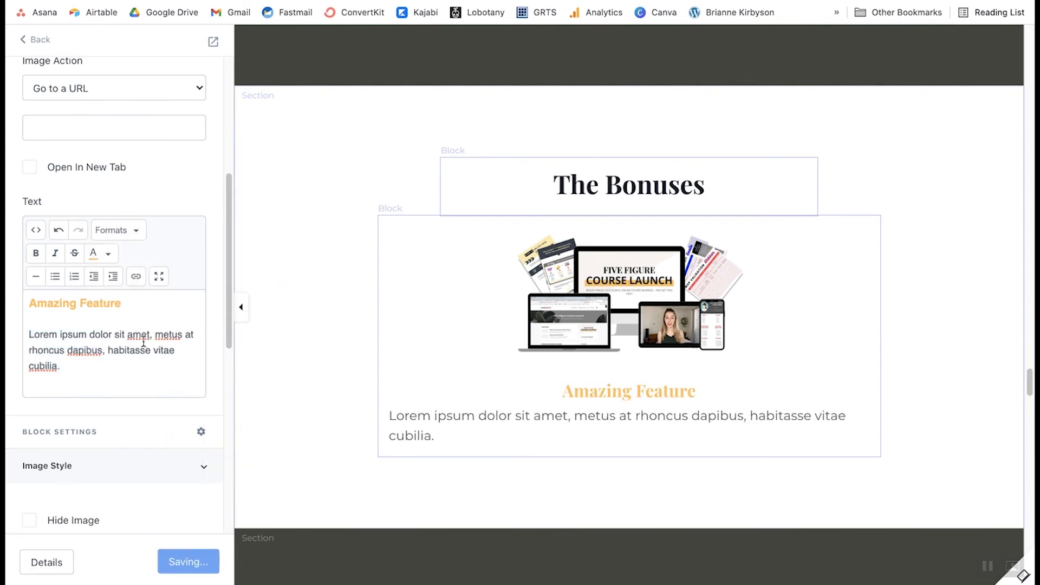
Duplicate the Feature block in the 6: Bonuses section and save the page.
scroll(144, 325, "up", 6)
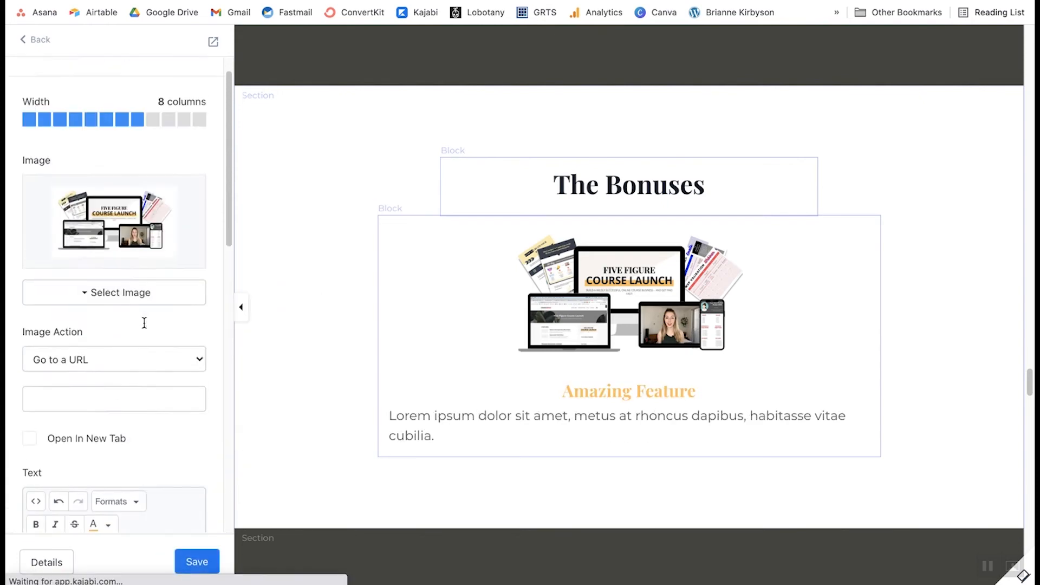
left_click(30, 40)
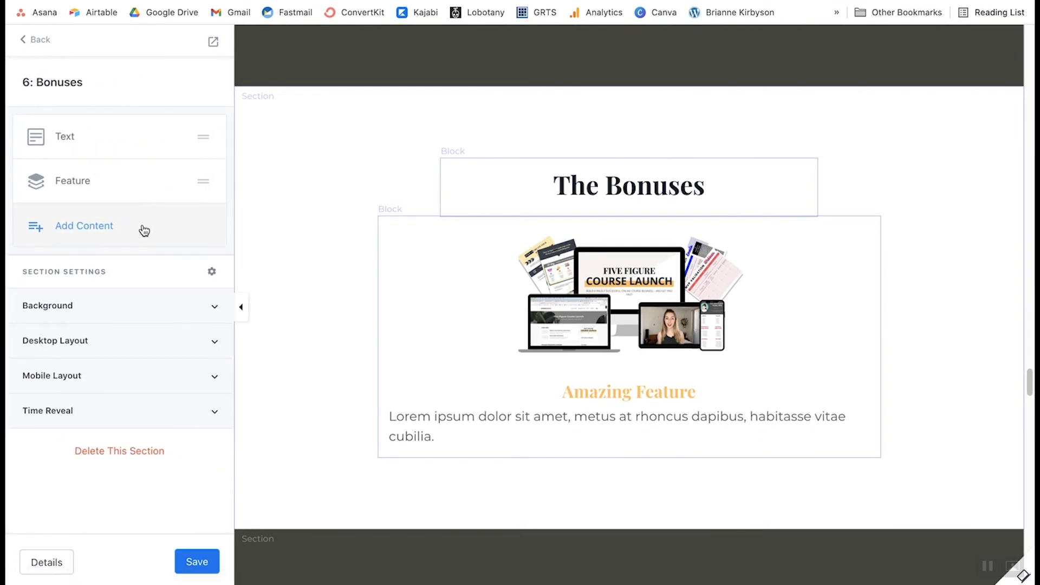
left_click(176, 182)
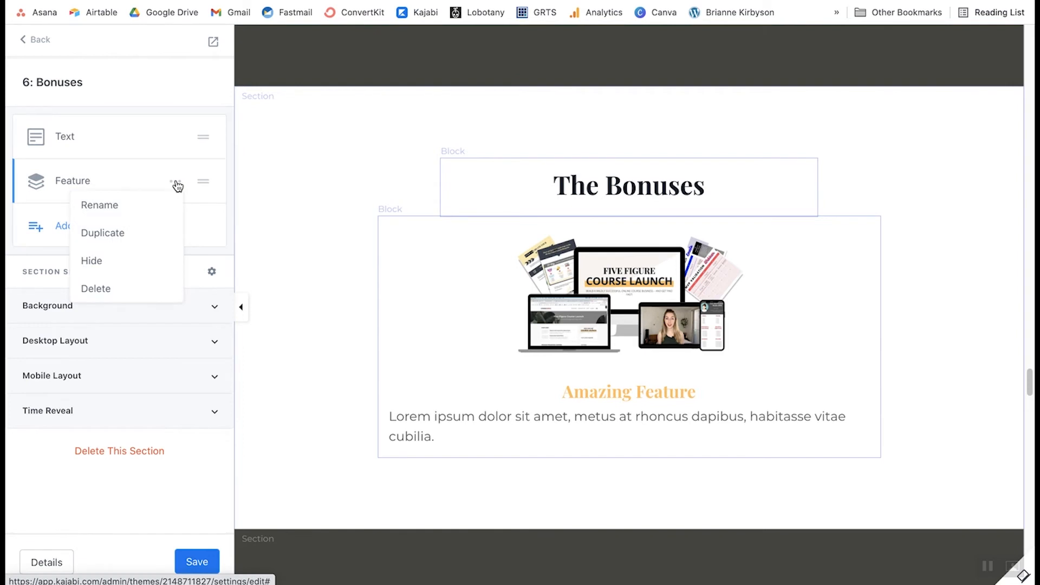
left_click(138, 232)
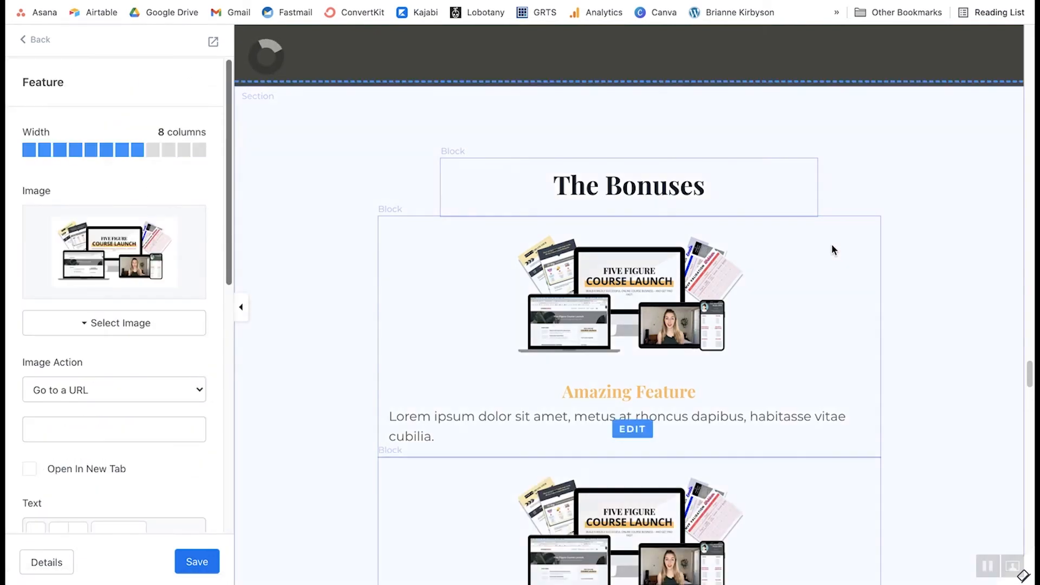
scroll(860, 260, "down", 5)
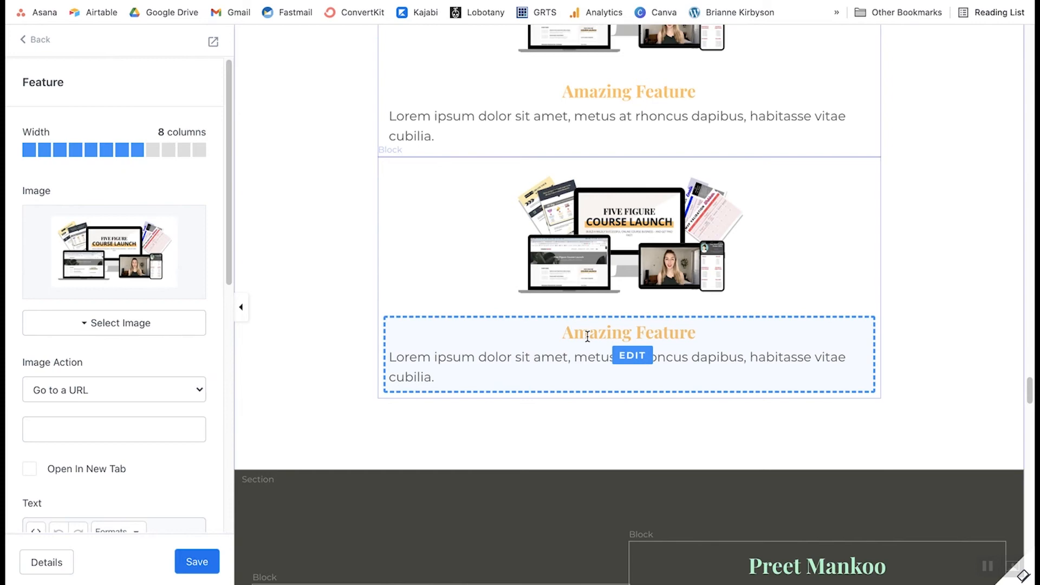
left_click(210, 551)
Examine the second testimonial section and the VIP and DIY pricing cards in the 7: Offer + CTA section.
scroll(123, 220, "down", 5)
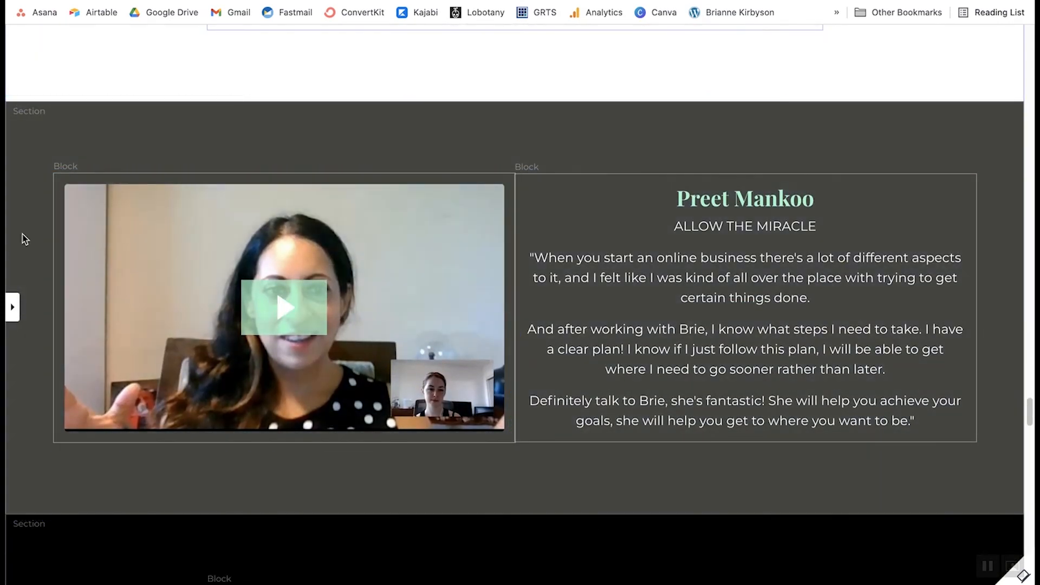
scroll(692, 193, "down", 5)
scroll(692, 193, "up", 4)
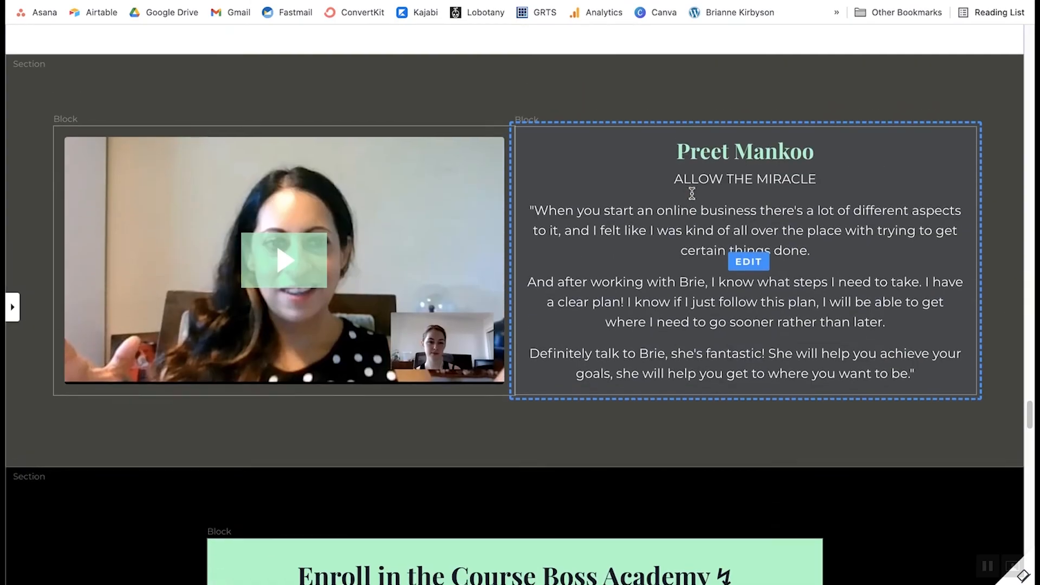
scroll(691, 193, "down", 8)
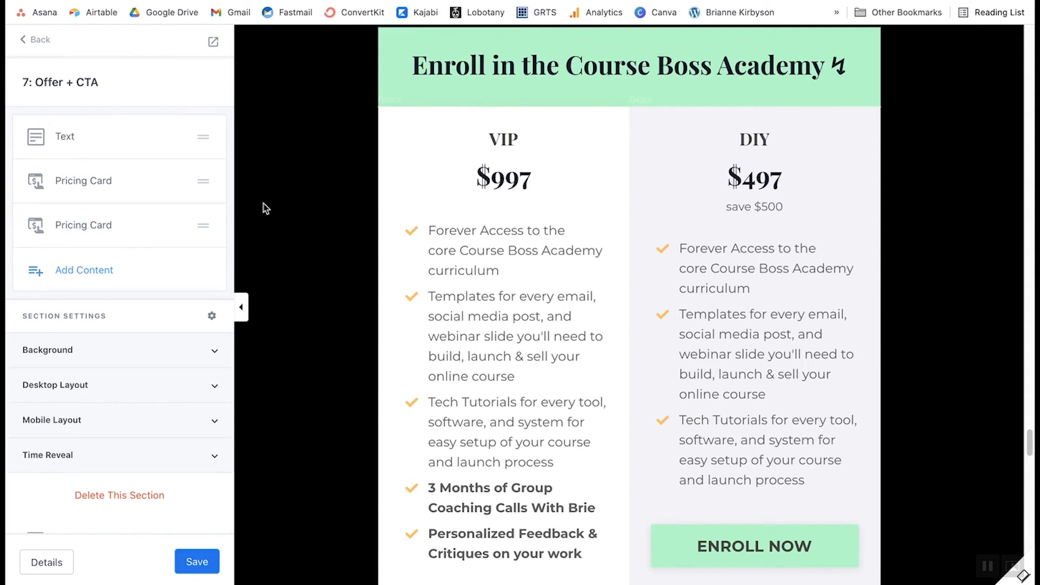
scroll(263, 205, "down", 3)
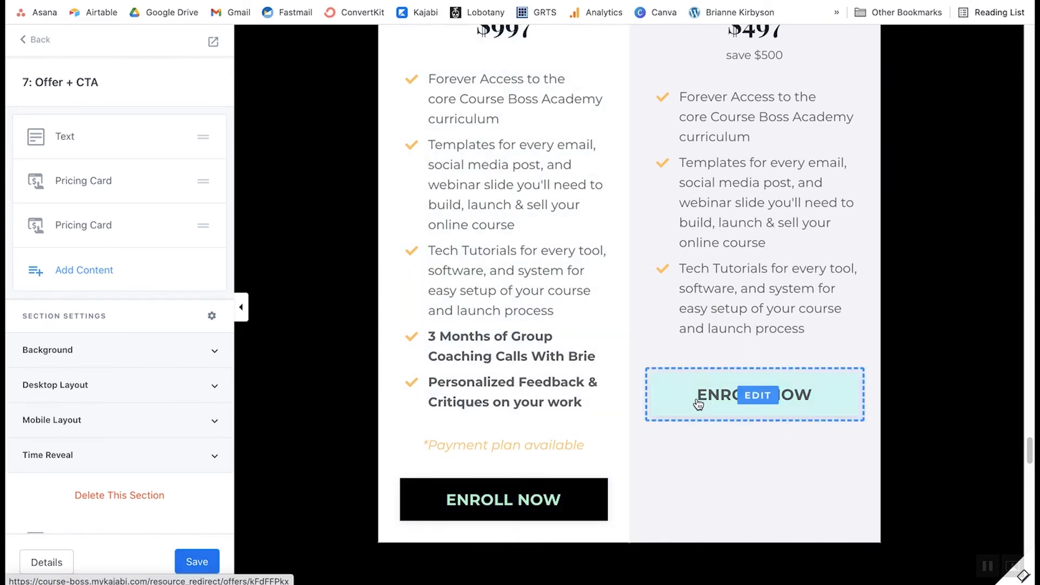
Preview the Offer and Pricing Option section templates under Offers & Pricing without adding either one.
scroll(128, 282, "down", 2)
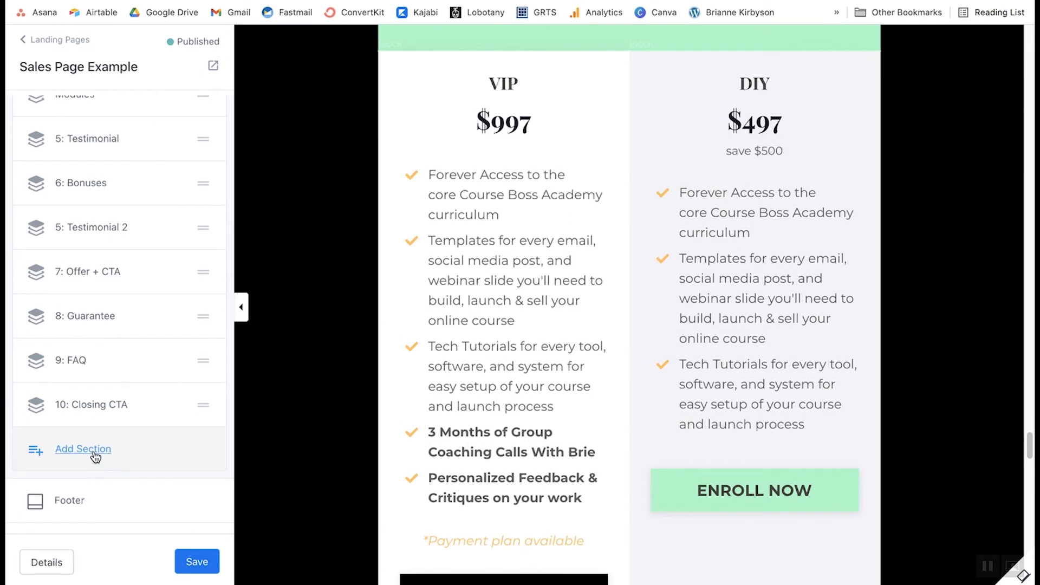
left_click(95, 452)
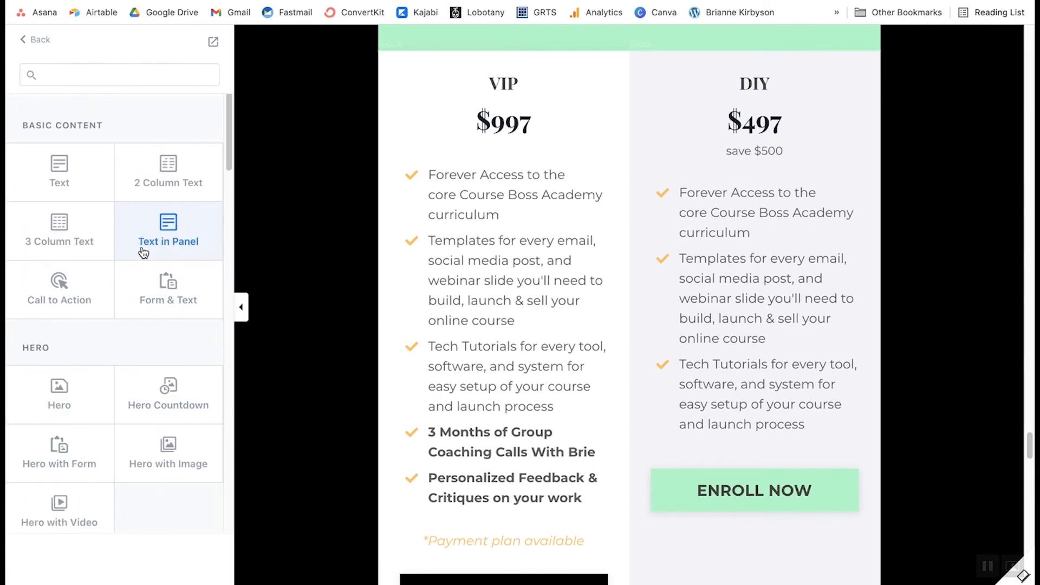
scroll(144, 251, "down", 7)
scroll(144, 251, "down", 13)
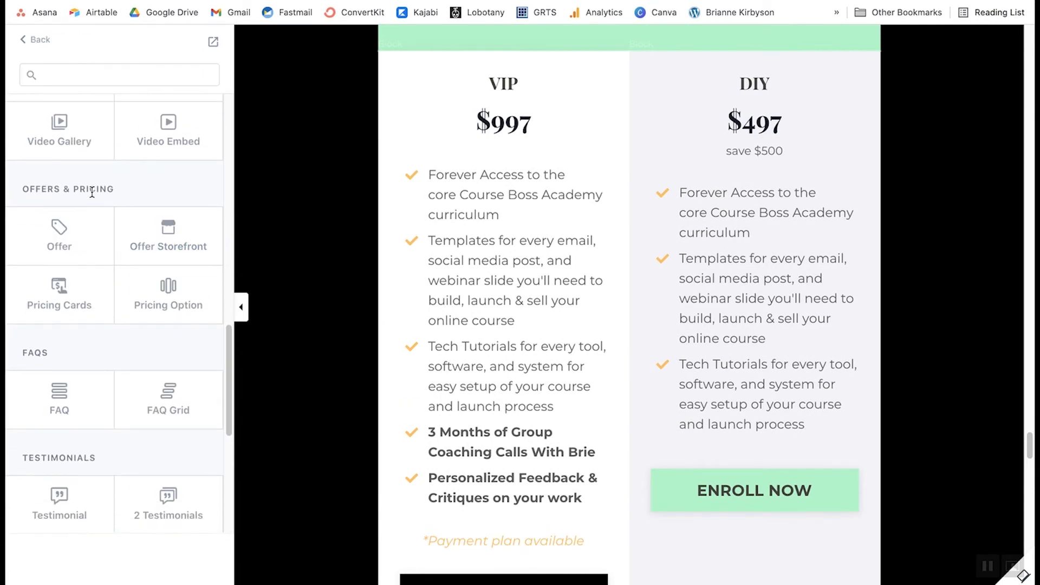
left_click(72, 247)
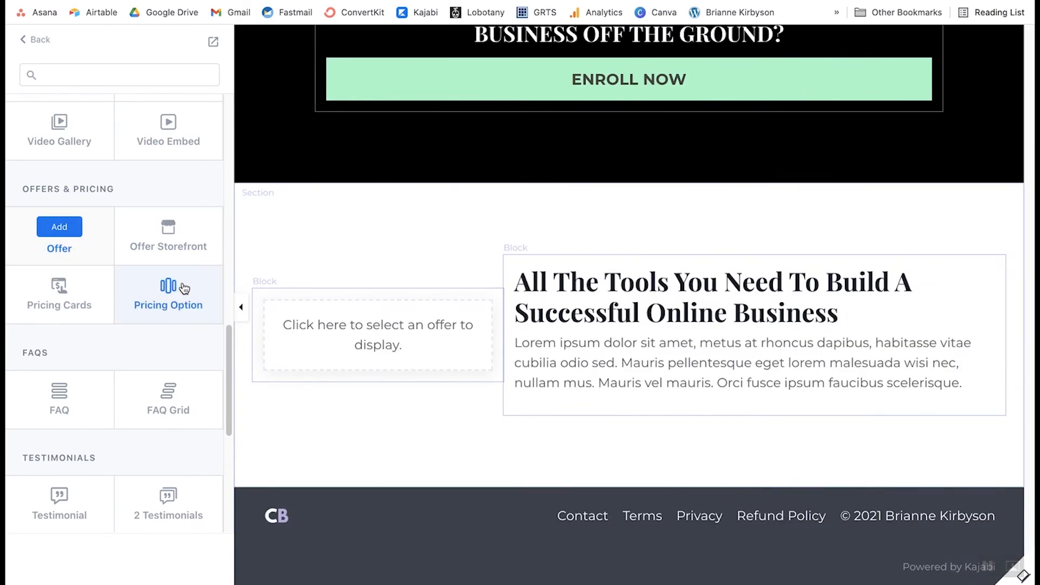
left_click(184, 286)
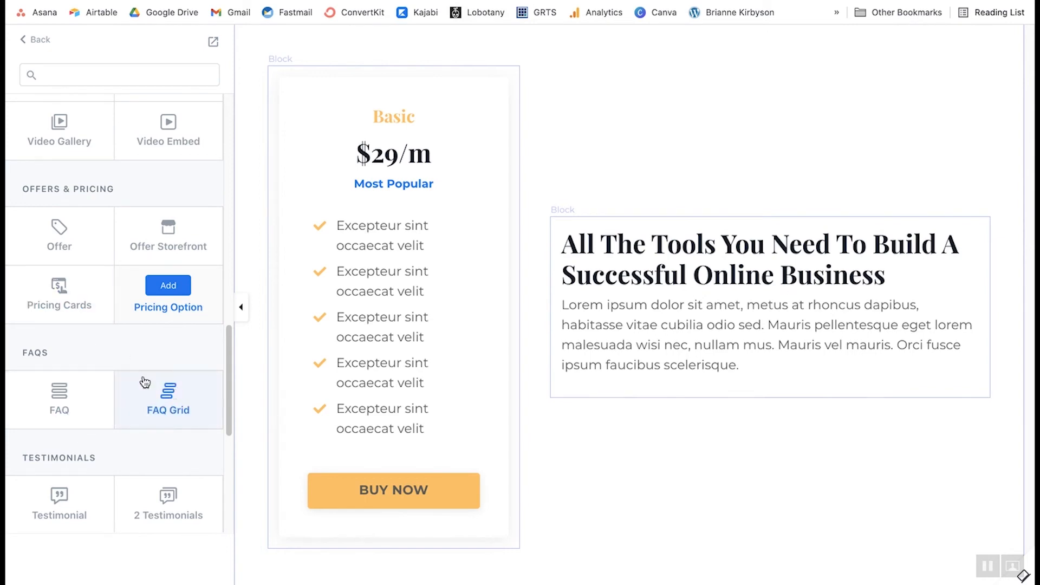
left_click(37, 40)
Return to the 7: Offer + CTA section and examine the VIP pricing card's Call To Action settings.
left_click(70, 267)
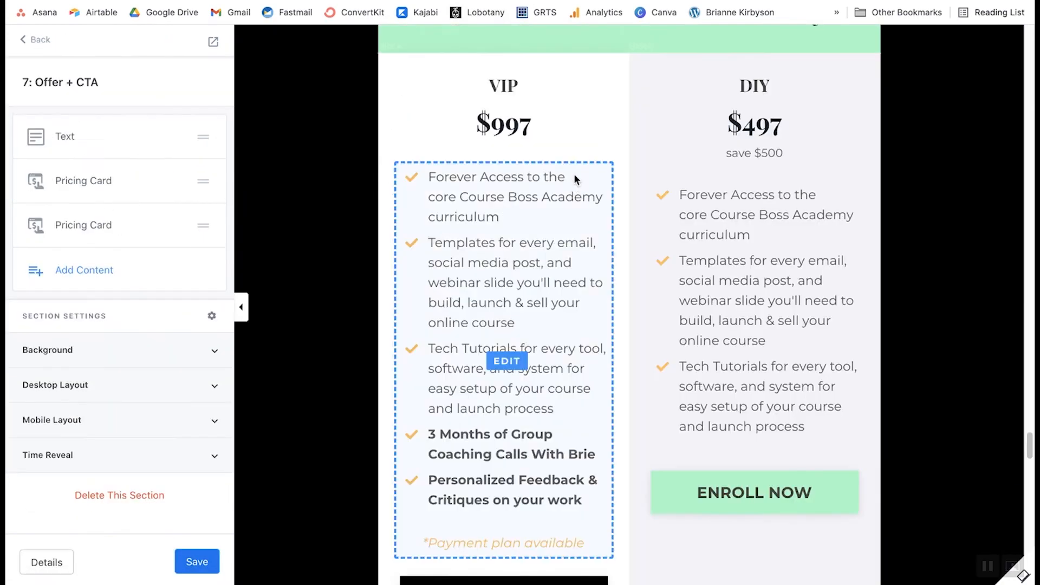
scroll(515, 179, "down", 3)
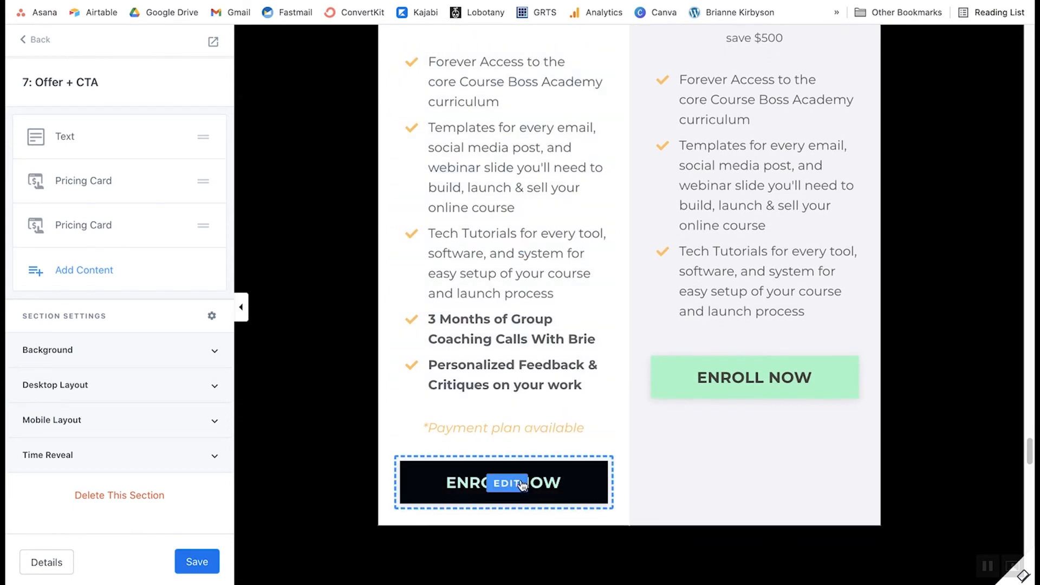
left_click(567, 486)
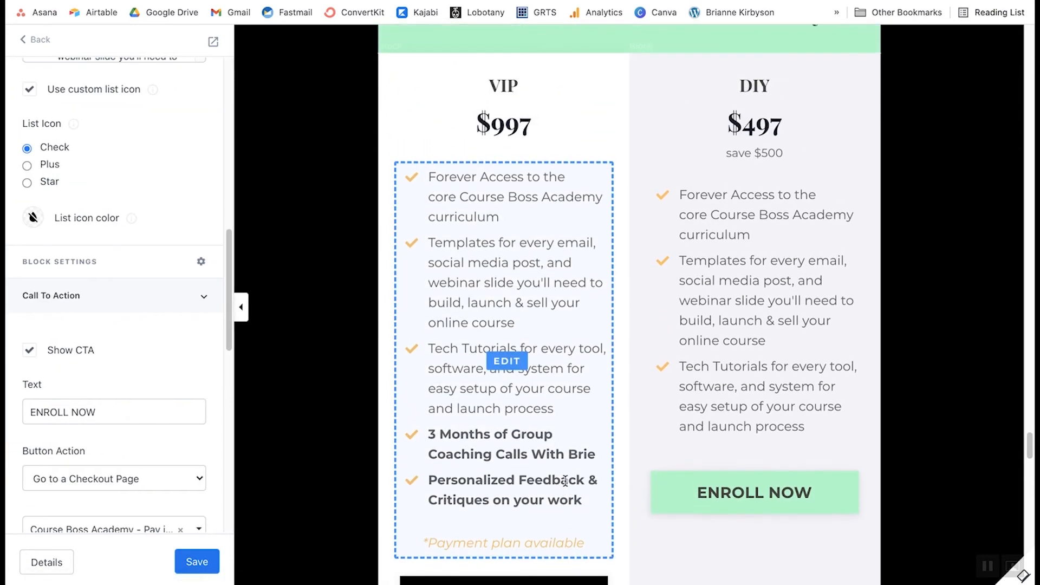
scroll(139, 315, "down", 2)
scroll(140, 313, "down", 5)
scroll(145, 313, "up", 2)
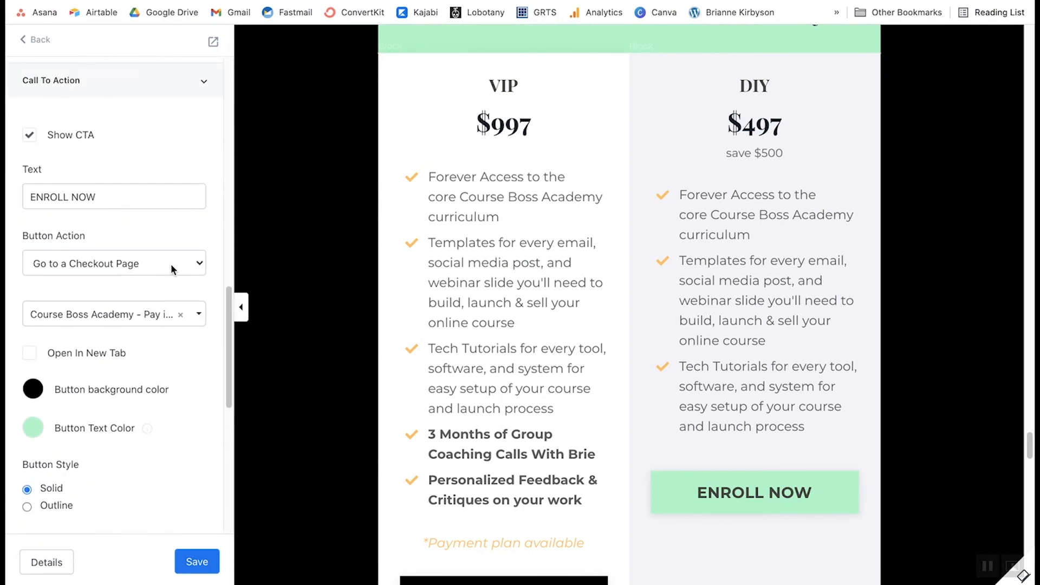
Look through the VIP card's button action options and checkout offer list without changing either selection.
left_click(199, 266)
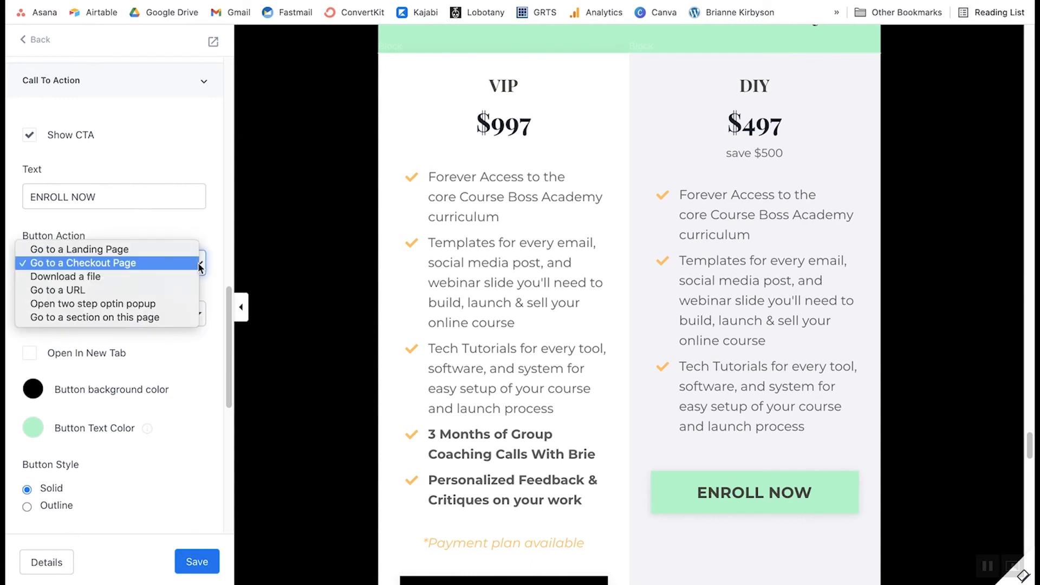
left_click(206, 232)
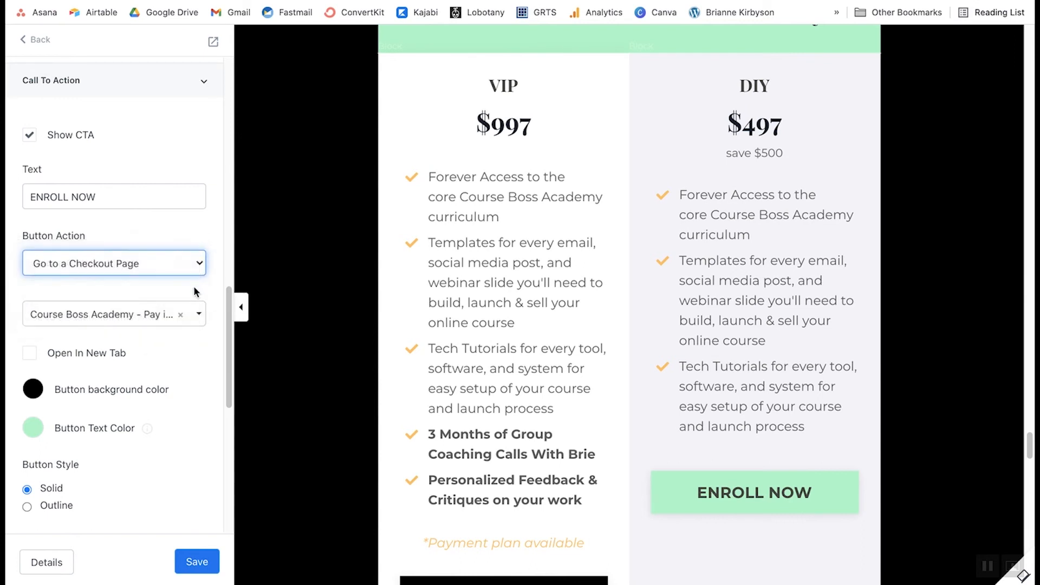
left_click(199, 318)
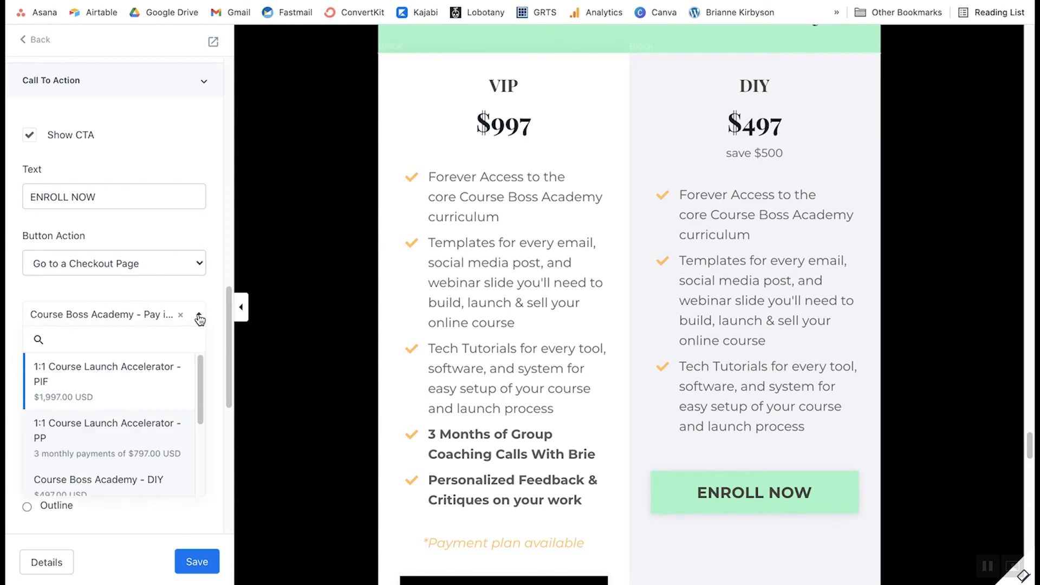
left_click(158, 292)
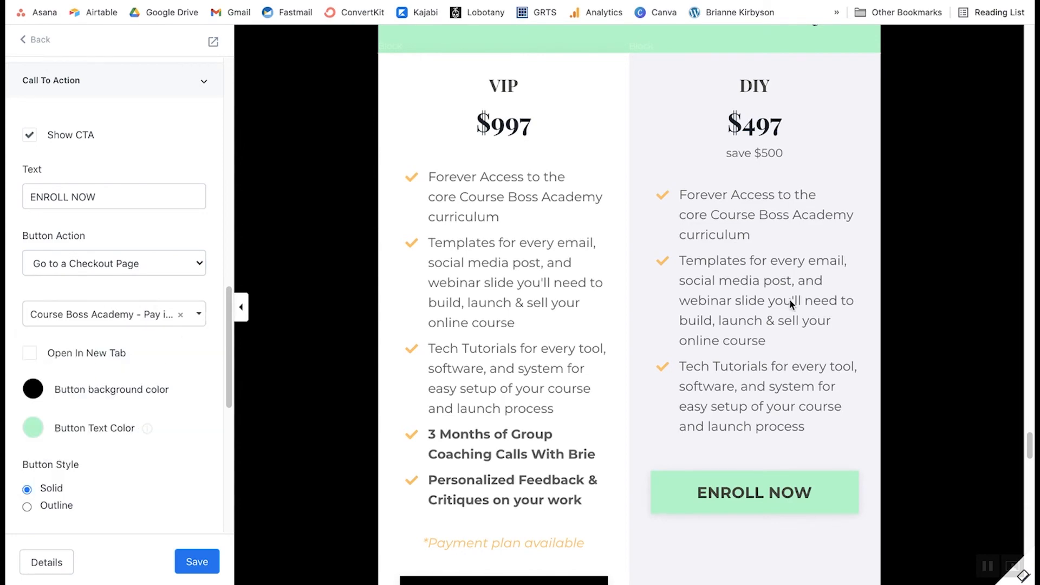
Examine the rest of the pricing cards and the 30-day money-back guarantee section on the page.
scroll(724, 299, "down", 3)
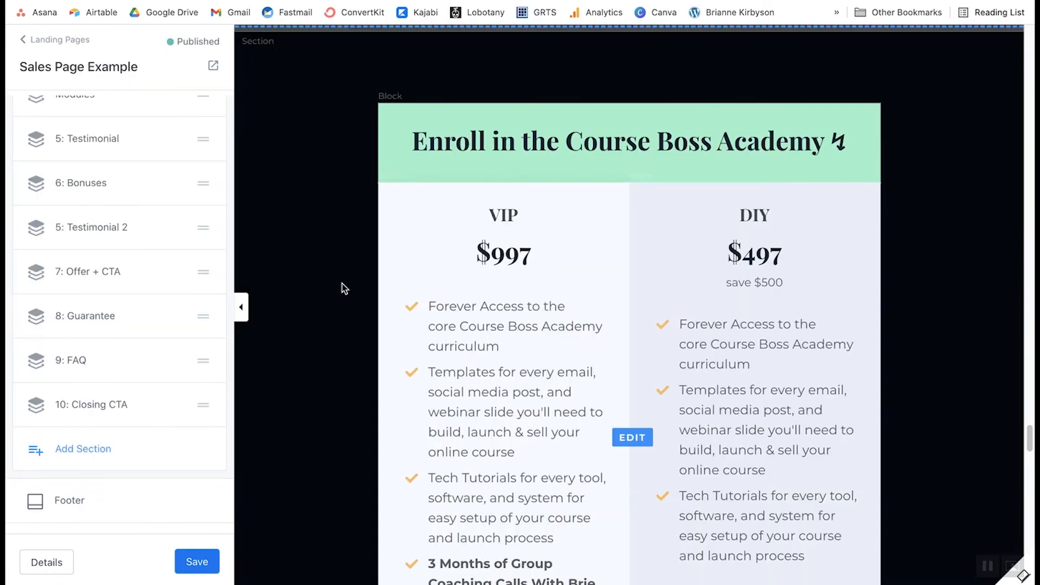
scroll(343, 281, "down", 5)
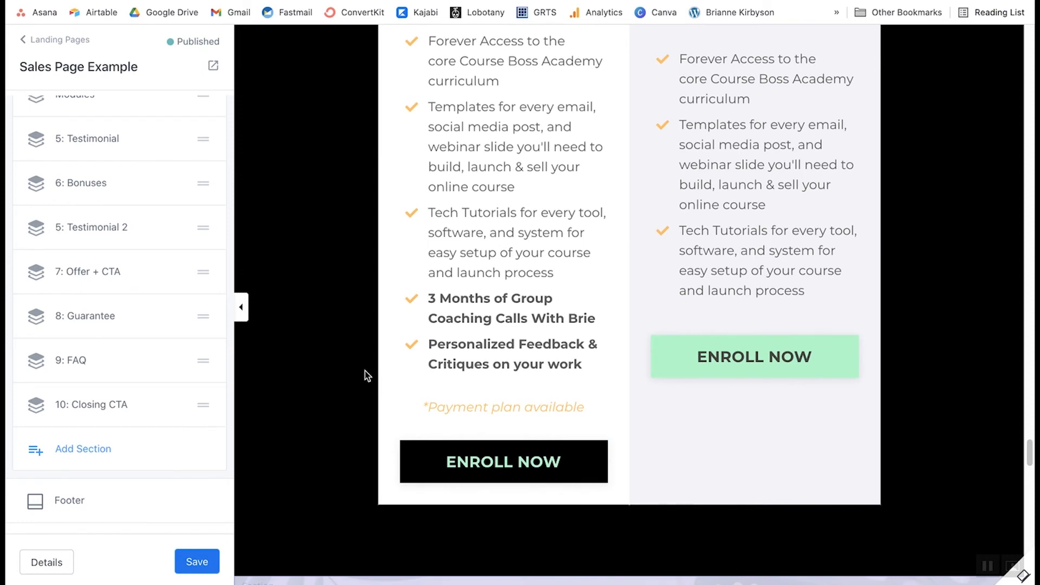
scroll(365, 370, "down", 3)
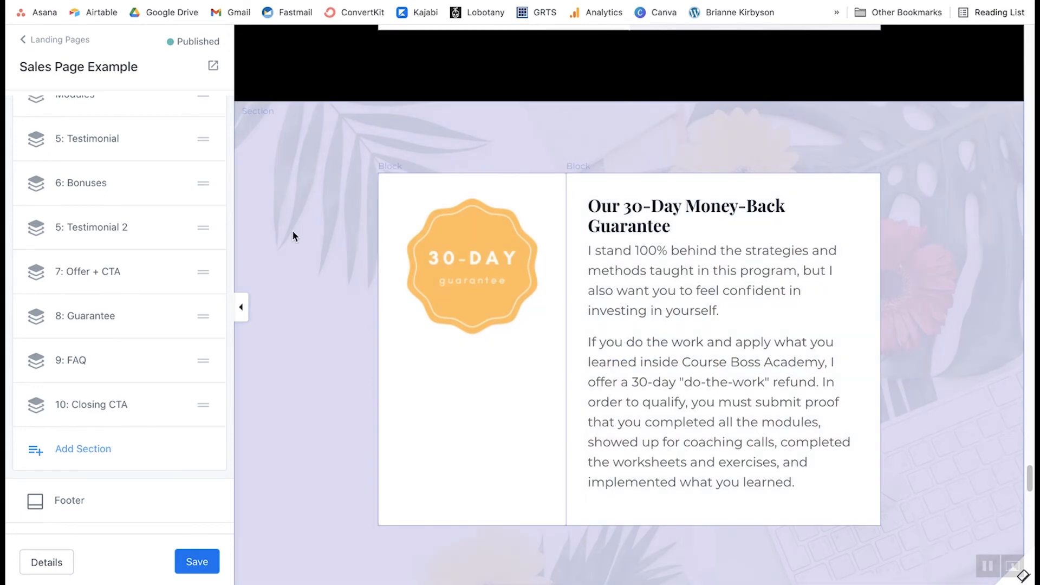
scroll(292, 235, "down", 3)
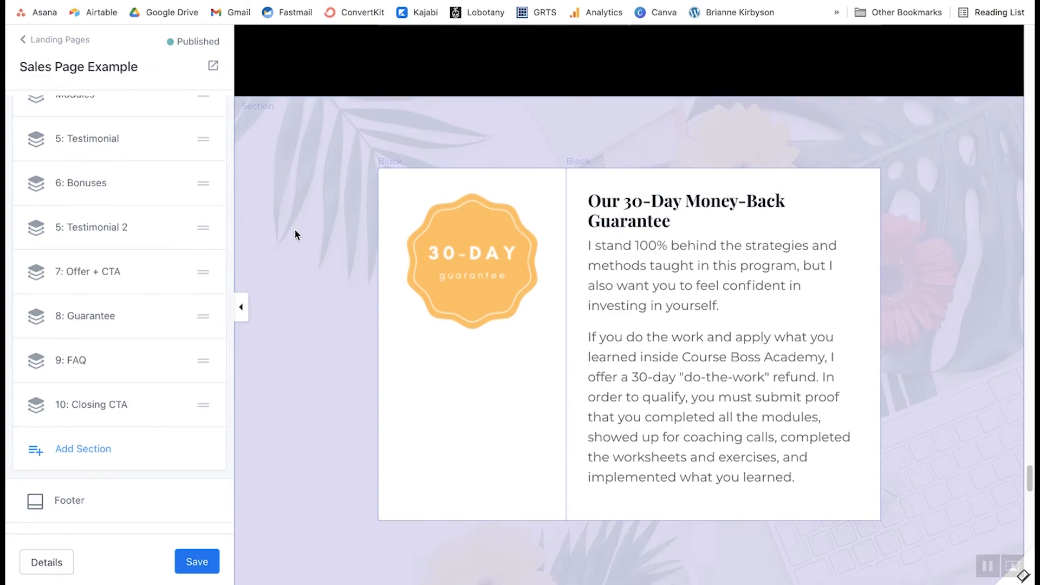
scroll(294, 234, "down", 5)
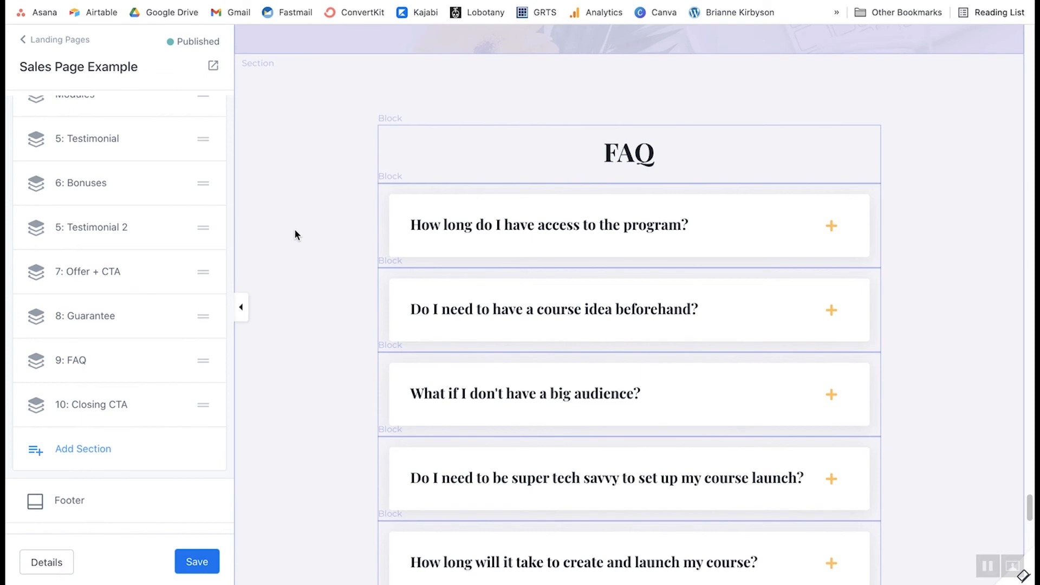
Open the 9: FAQ section and expand and collapse the accordion "How long do I have access to the program?".
left_click(310, 141)
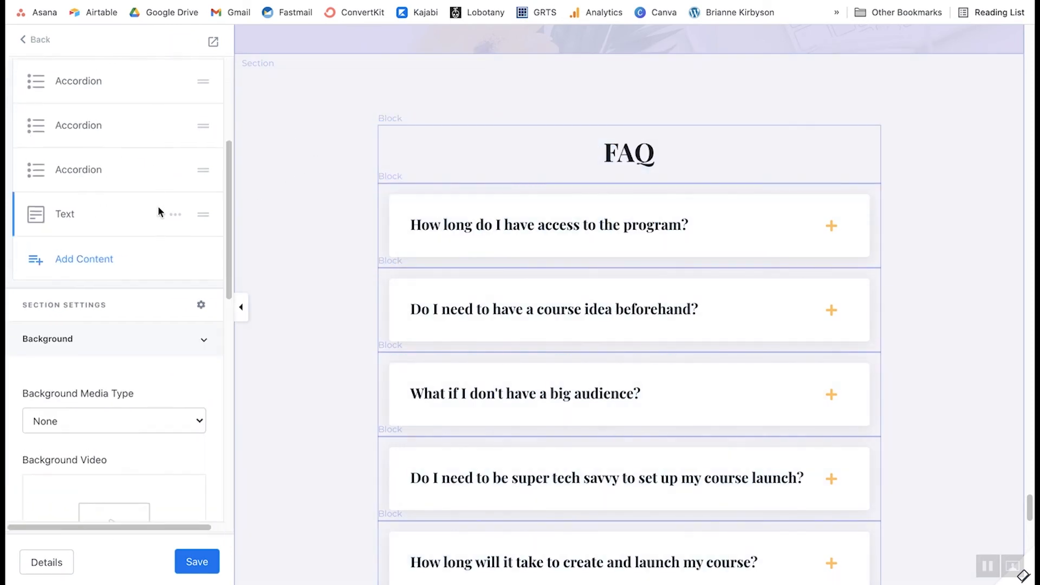
scroll(157, 206, "up", 5)
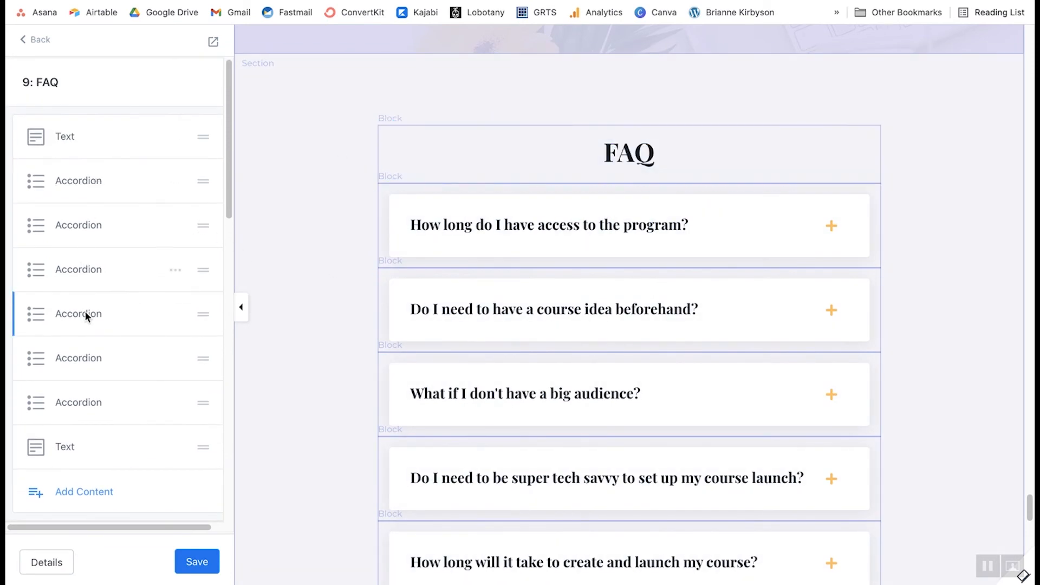
left_click(833, 229)
left_click(834, 235)
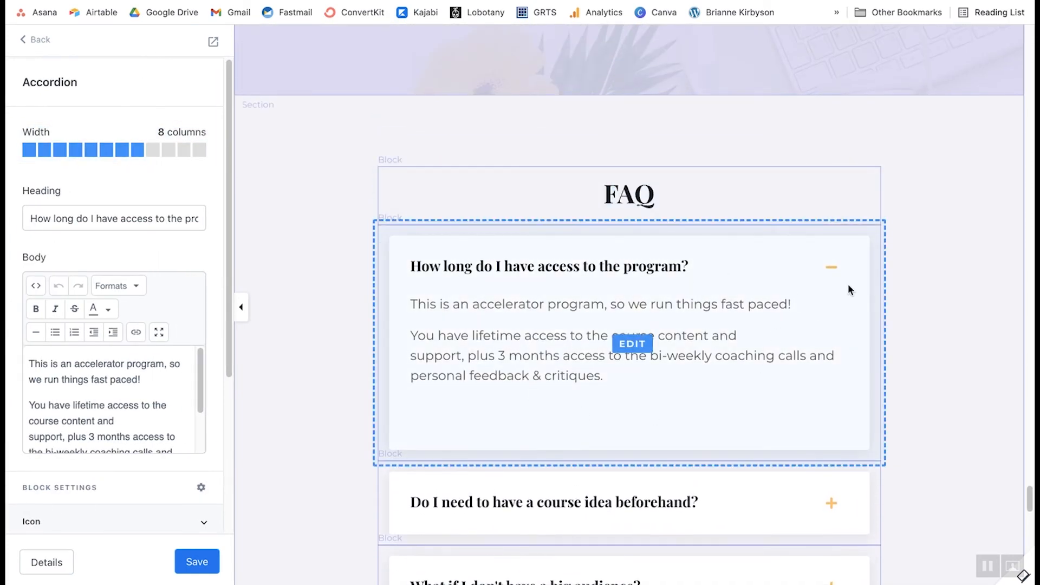
left_click(833, 269)
scroll(717, 248, "down", 5)
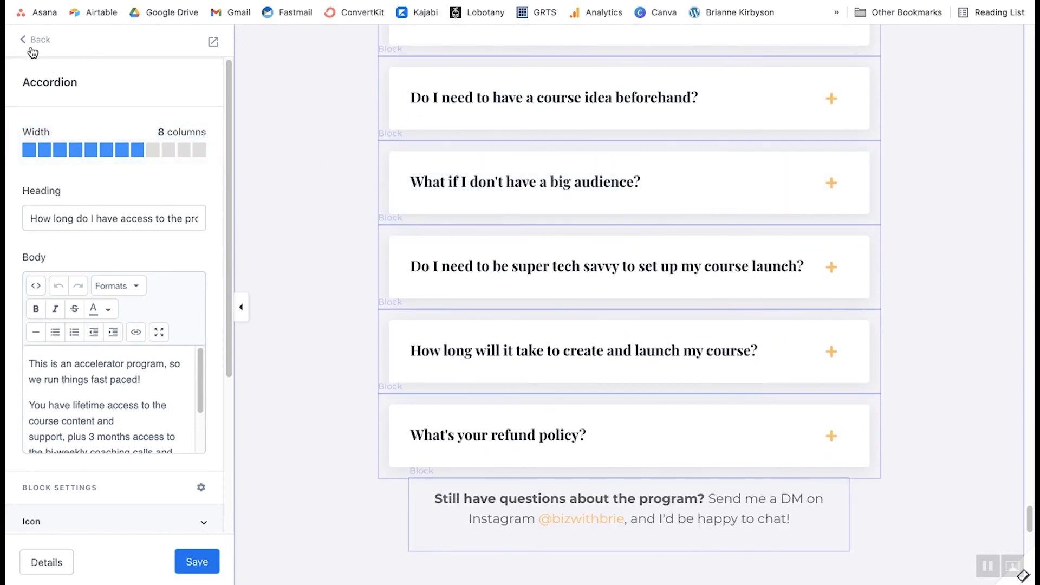
Return to the page's section list and look at the FAQ and FAQ Grid section templates.
left_click(33, 40)
scroll(103, 255, "down", 5)
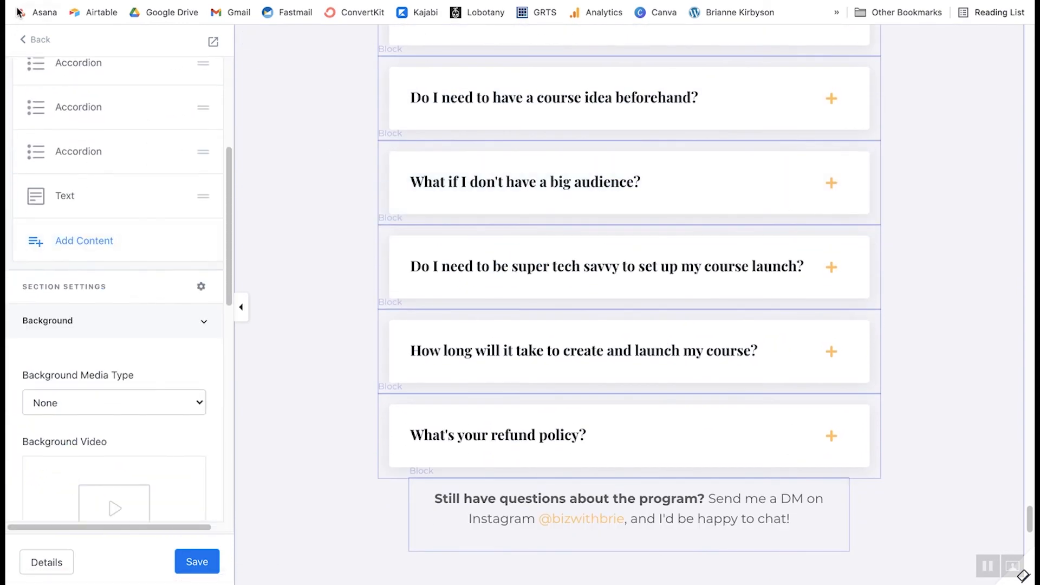
left_click(33, 40)
scroll(108, 217, "down", 1)
left_click(82, 424)
scroll(87, 243, "down", 2)
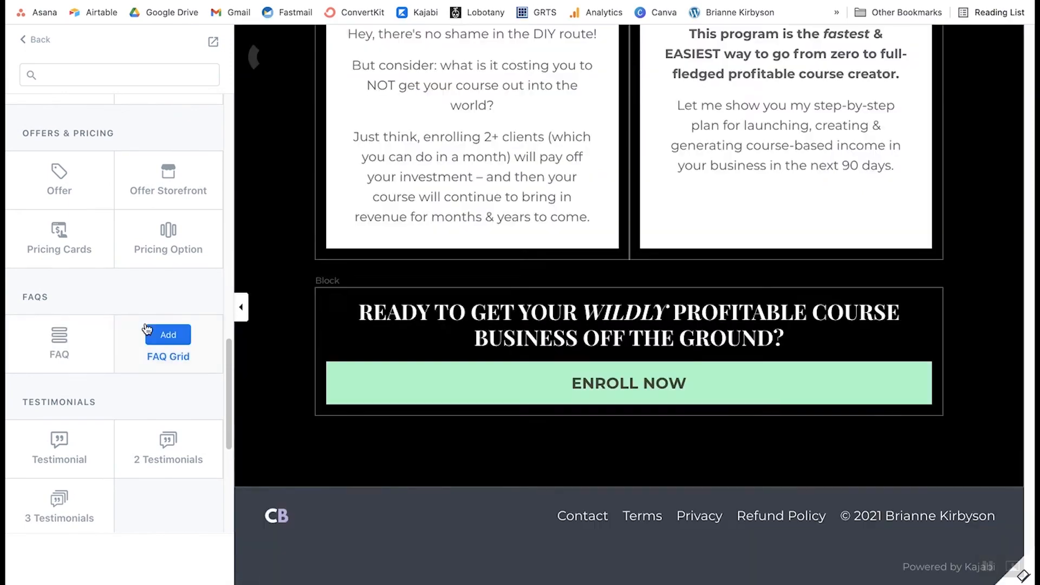
left_click(148, 331)
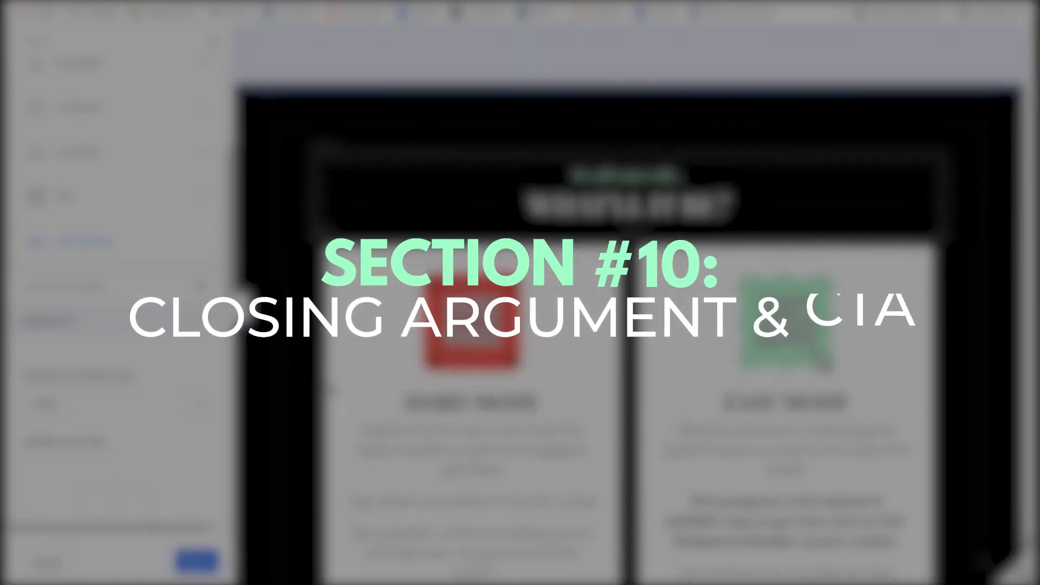
Examine the closing section's Hard Mode and Easy Mode comparison and its final Enroll Now call to action.
scroll(329, 389, "down", 2)
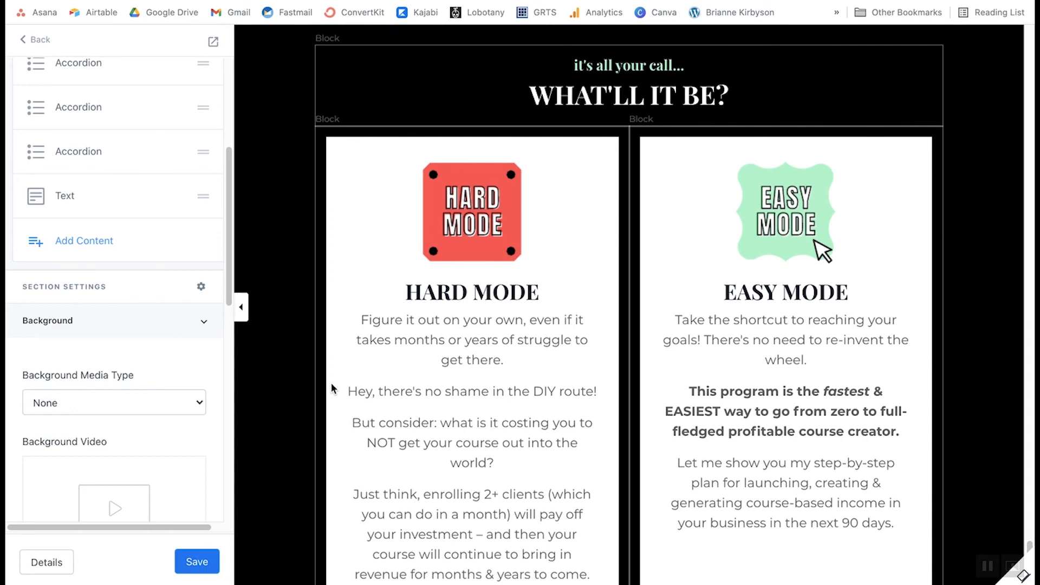
scroll(346, 382, "down", 4)
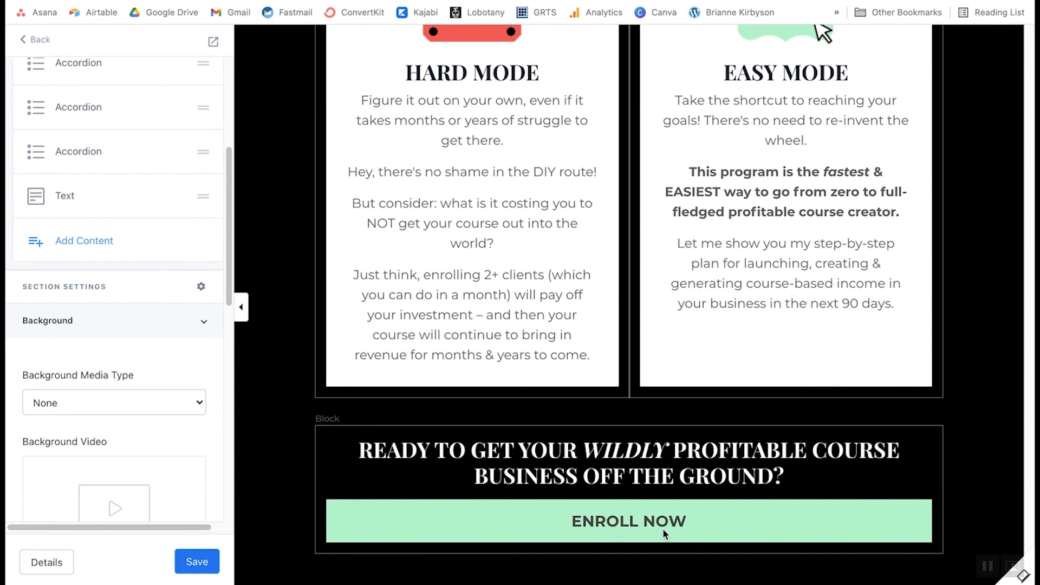
scroll(670, 514, "up", 4)
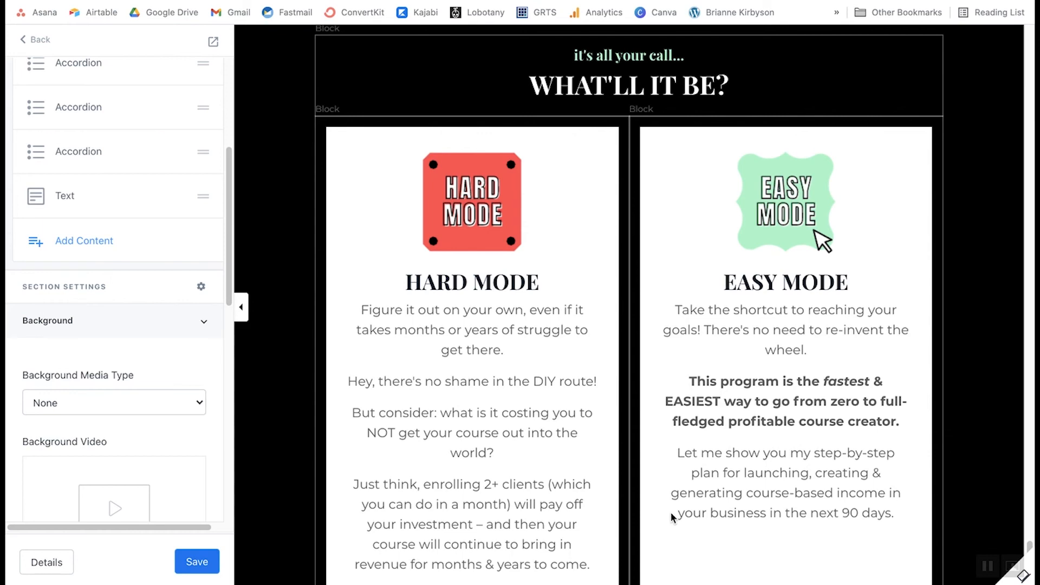
scroll(671, 511, "down", 5)
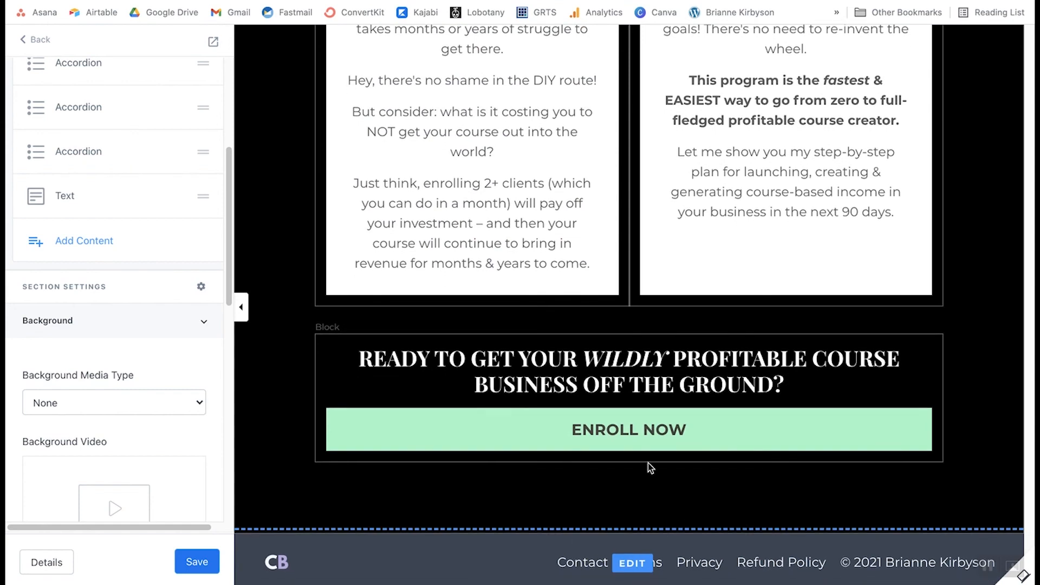
Open the closing Enroll Now block and examine its Call To Action button settings.
left_click(763, 439)
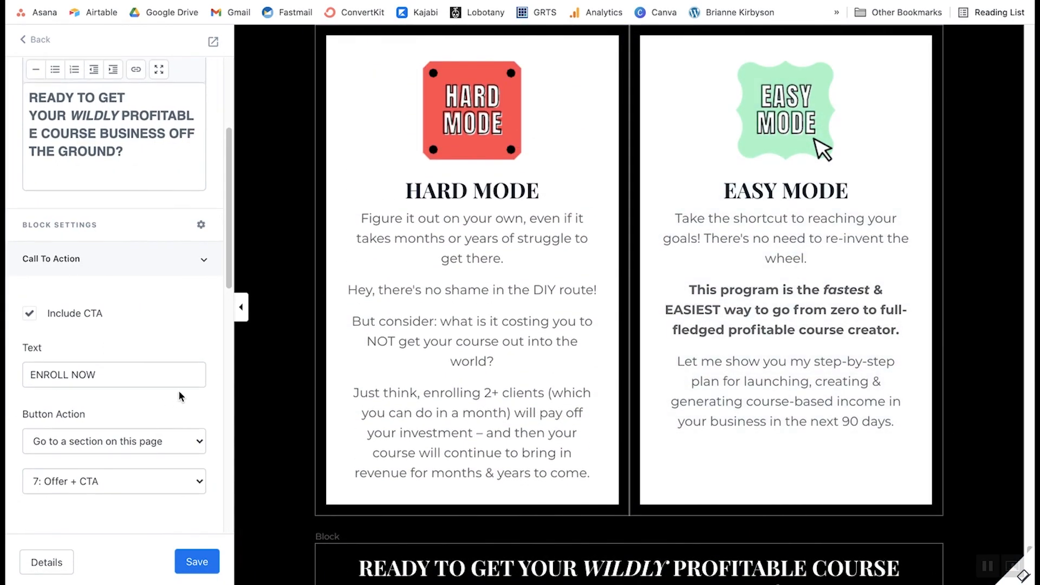
scroll(162, 390, "down", 5)
scroll(163, 390, "down", 2)
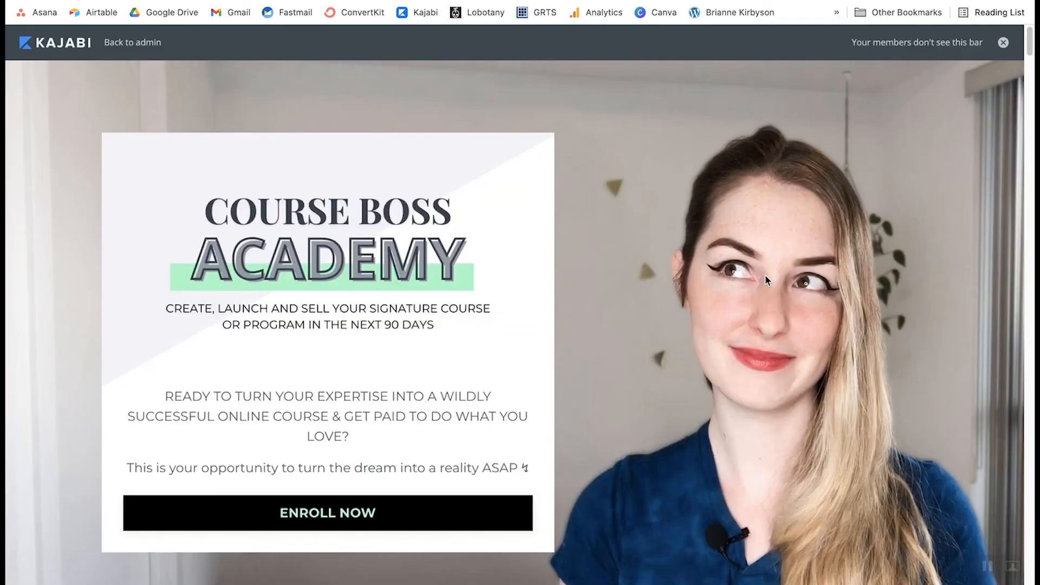
Examine the live sales page from the hero banner through the curriculum, testimonials and bonuses to the pricing cards.
scroll(765, 278, "down", 9)
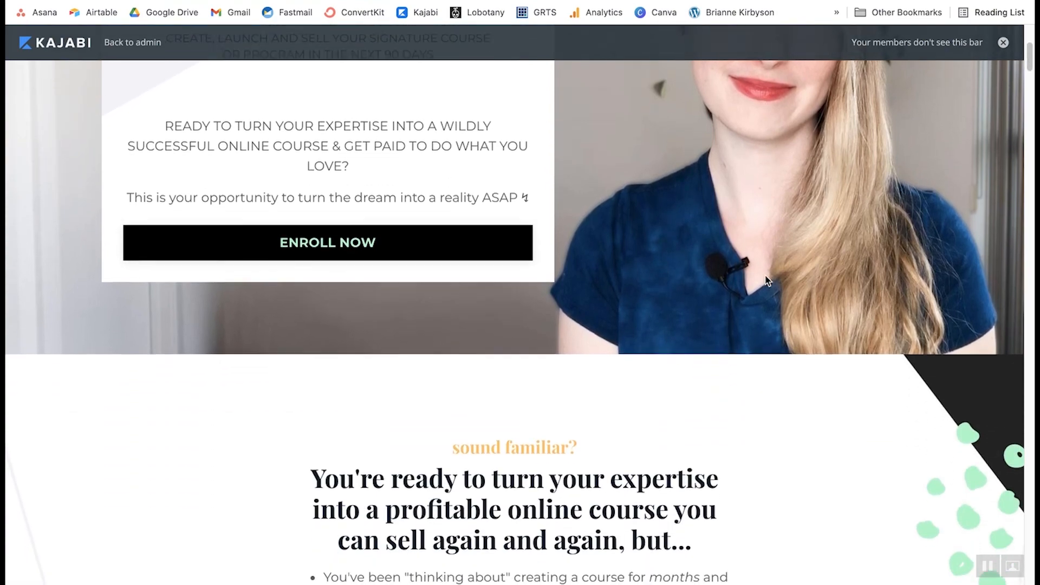
scroll(766, 280, "down", 14)
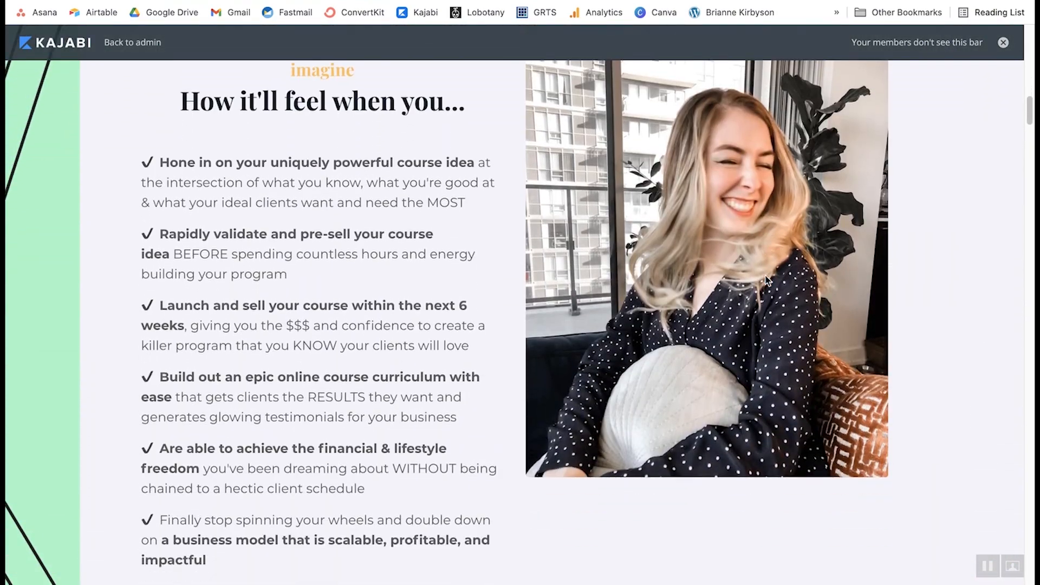
scroll(765, 279, "down", 11)
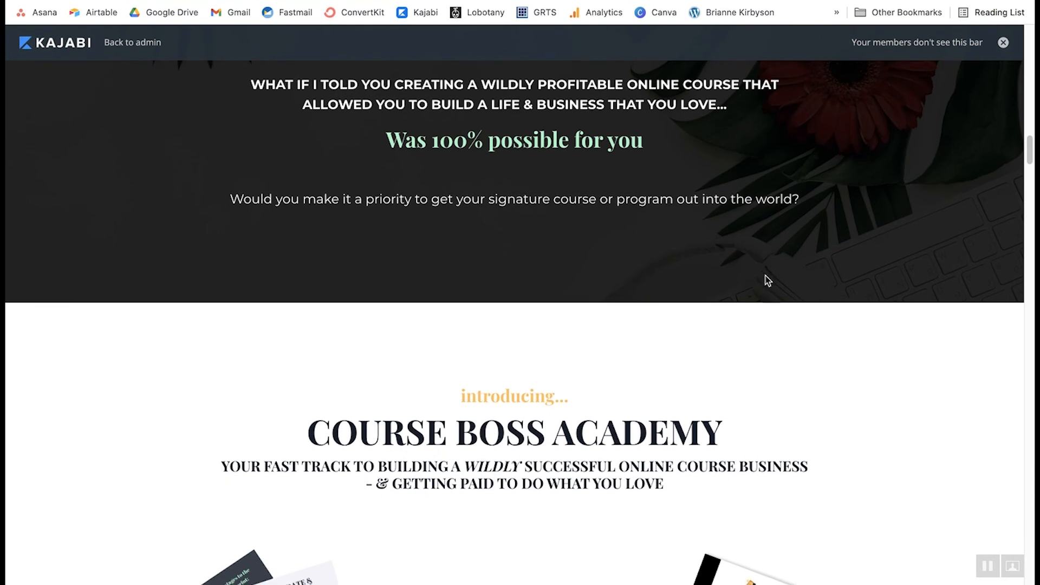
scroll(768, 280, "down", 15)
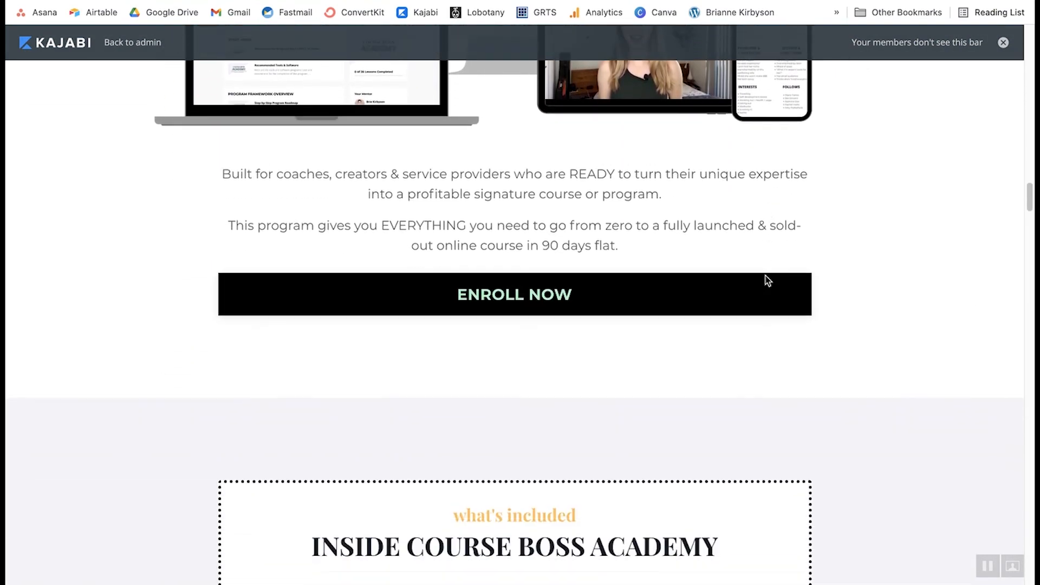
scroll(766, 275, "down", 5)
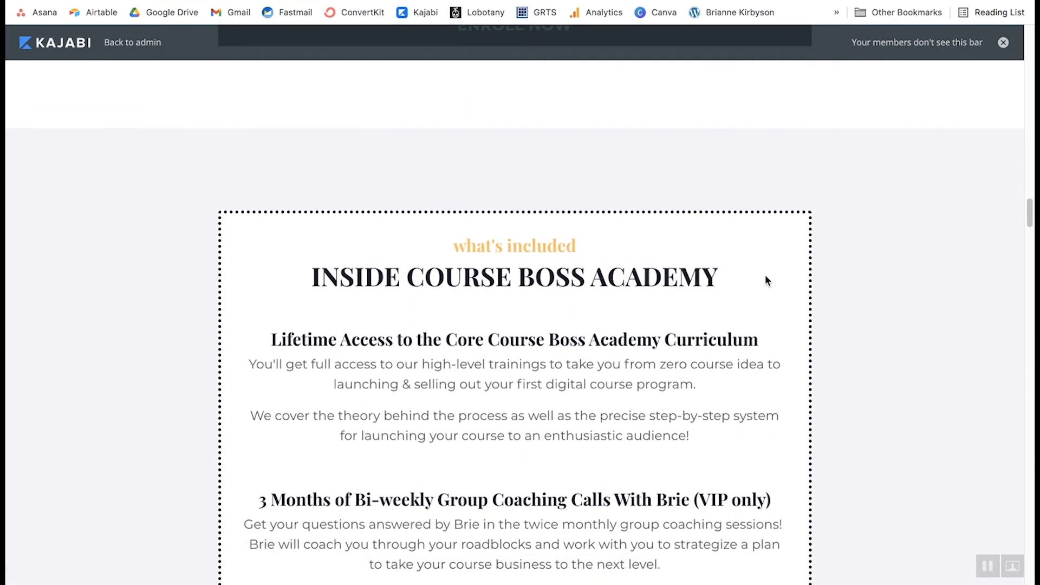
scroll(765, 279, "down", 15)
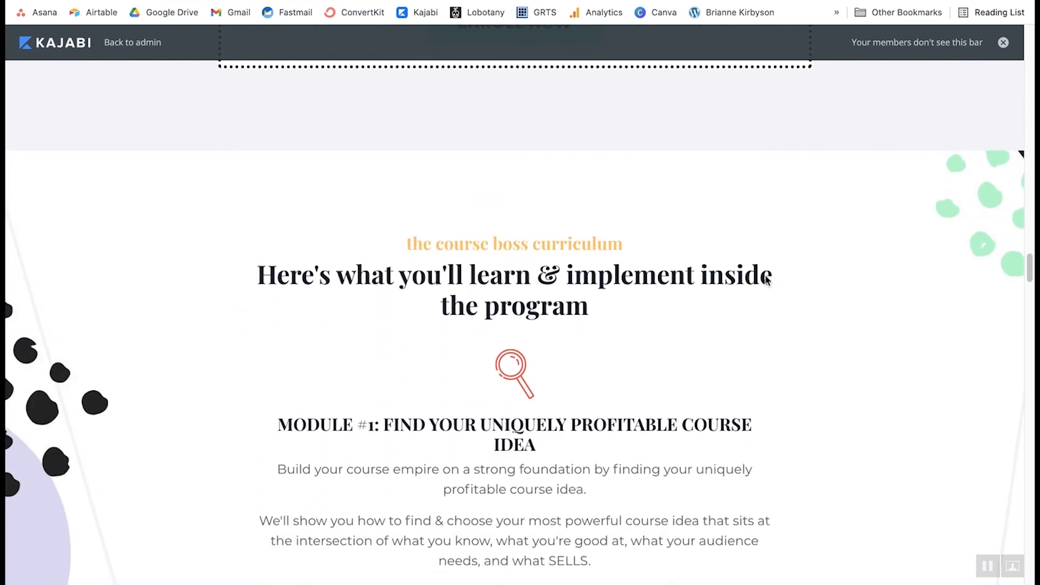
scroll(766, 276, "down", 6)
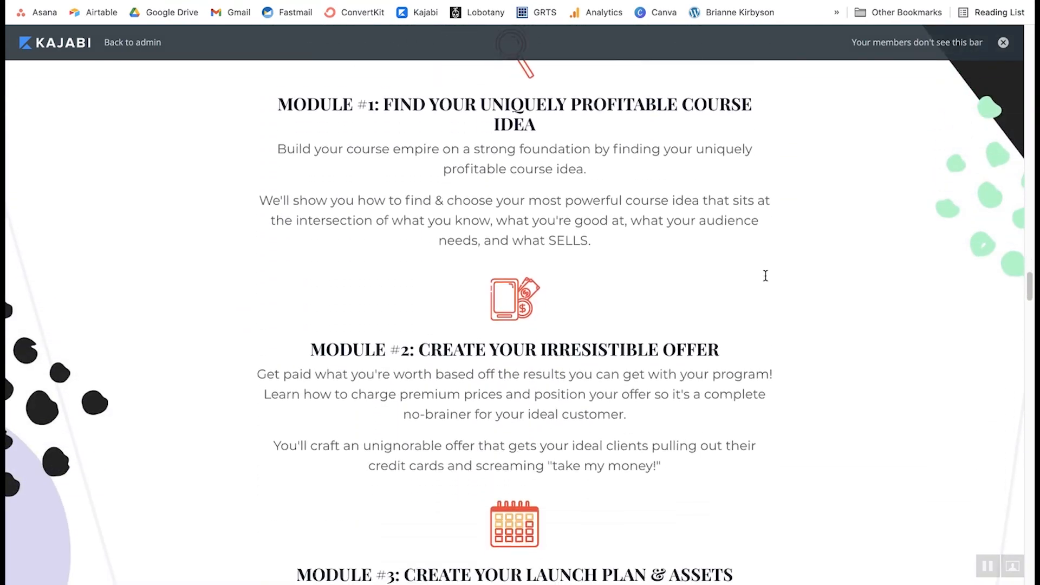
scroll(765, 279, "down", 13)
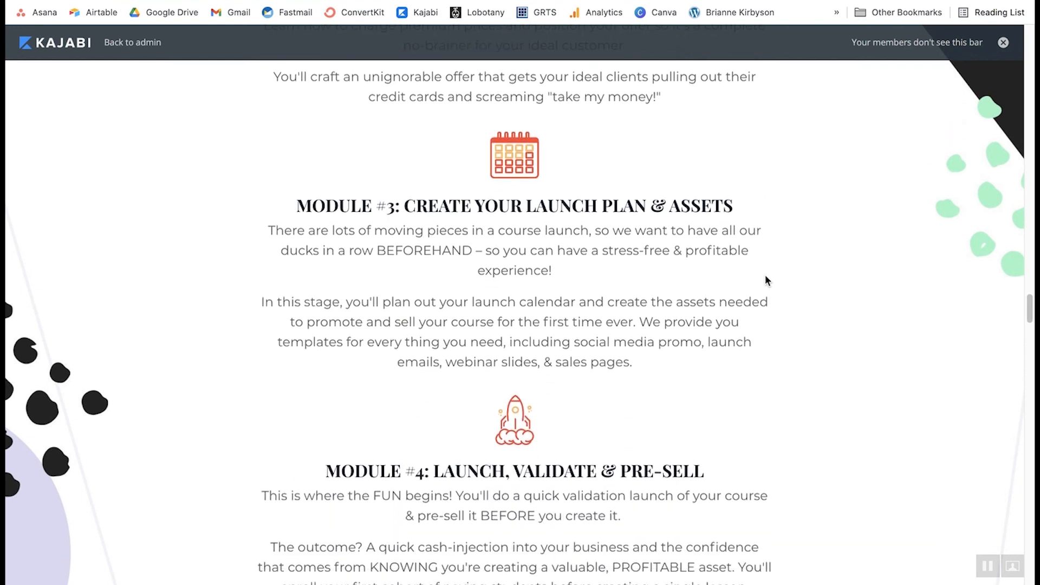
scroll(765, 280, "down", 15)
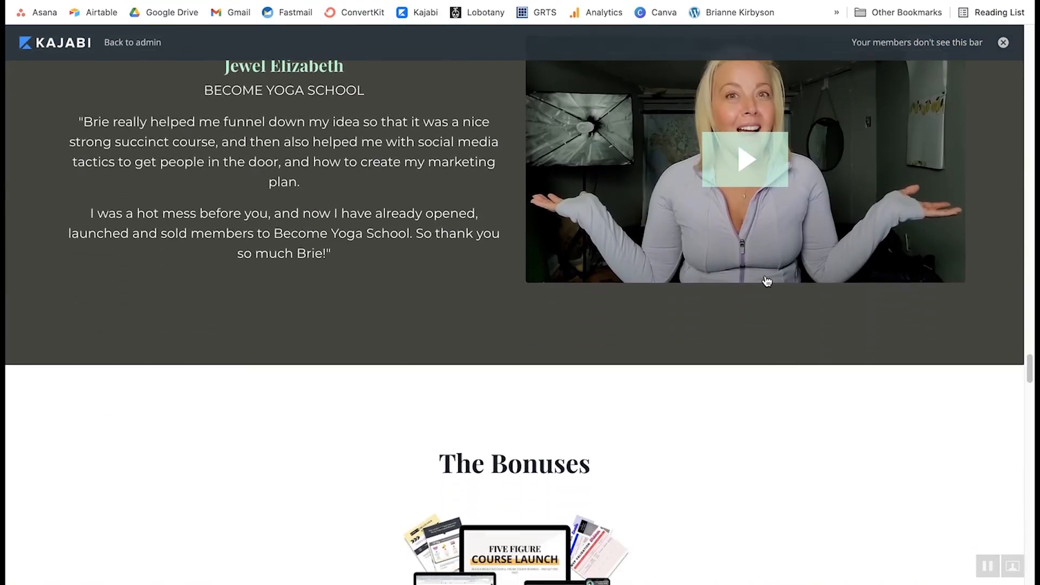
scroll(765, 281, "down", 12)
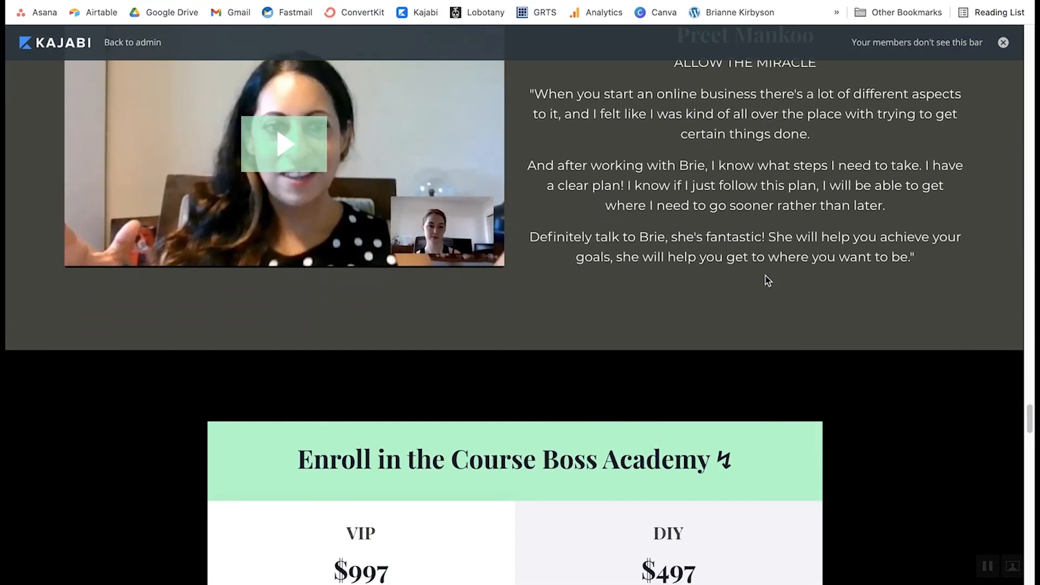